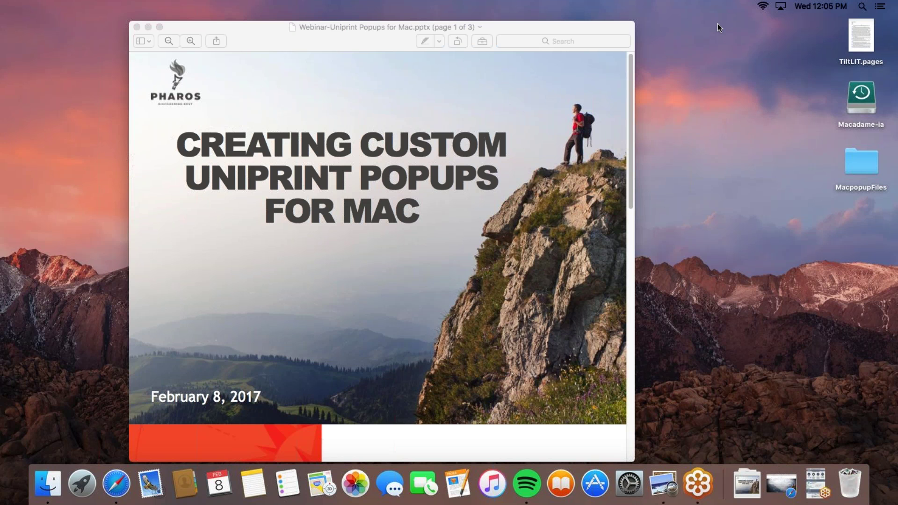
# Scroll down the webinar presentation past the title slide to the WELCOME! slide
pyautogui.scroll(-2, 630, 79)
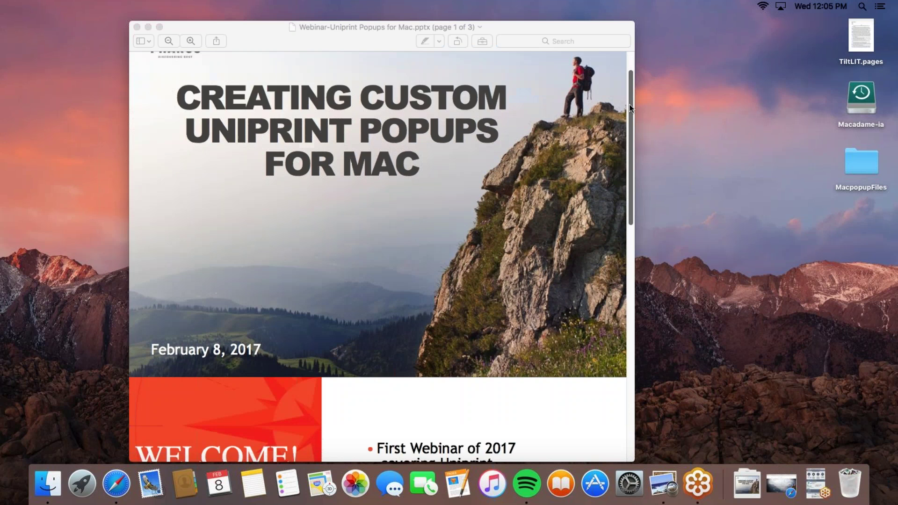
pyautogui.moveTo(629, 104); pyautogui.dragTo(629, 218)
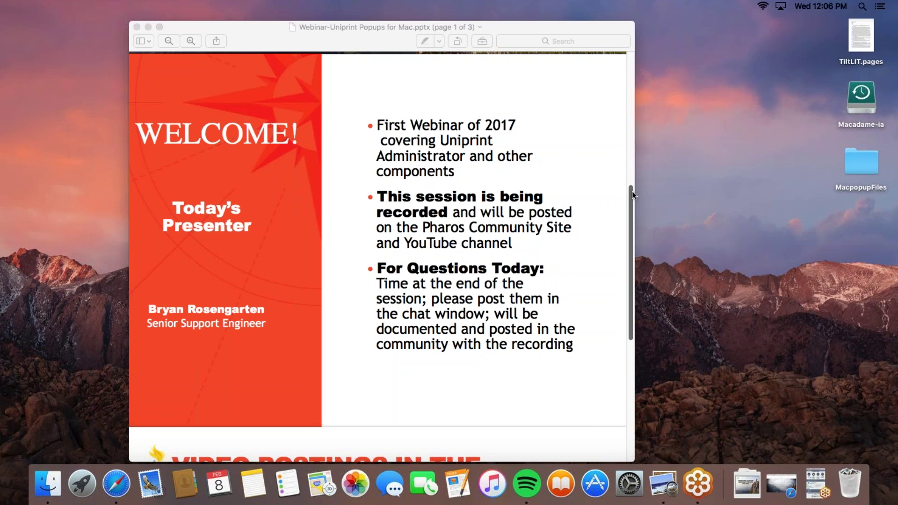
pyautogui.moveTo(632, 194); pyautogui.dragTo(634, 315)
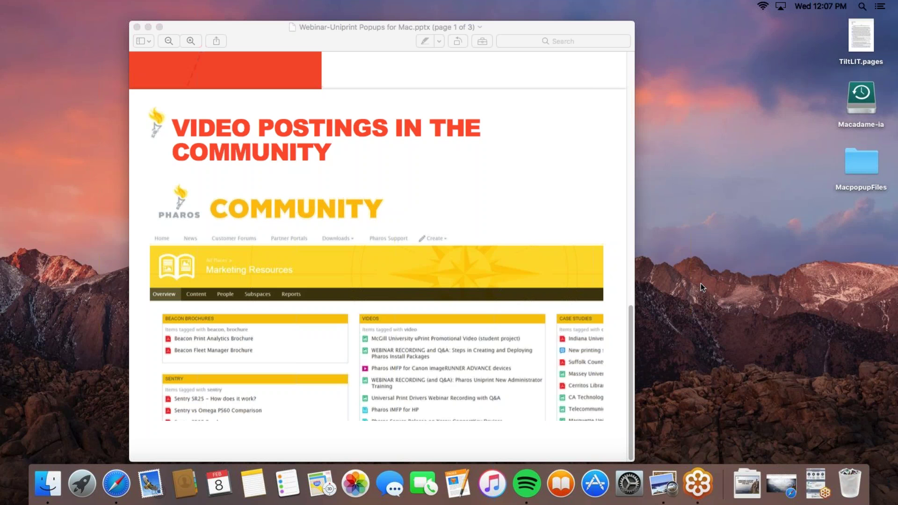
# Minimize the Preview window with the webinar presentation to the Dock
pyautogui.click(148, 28)
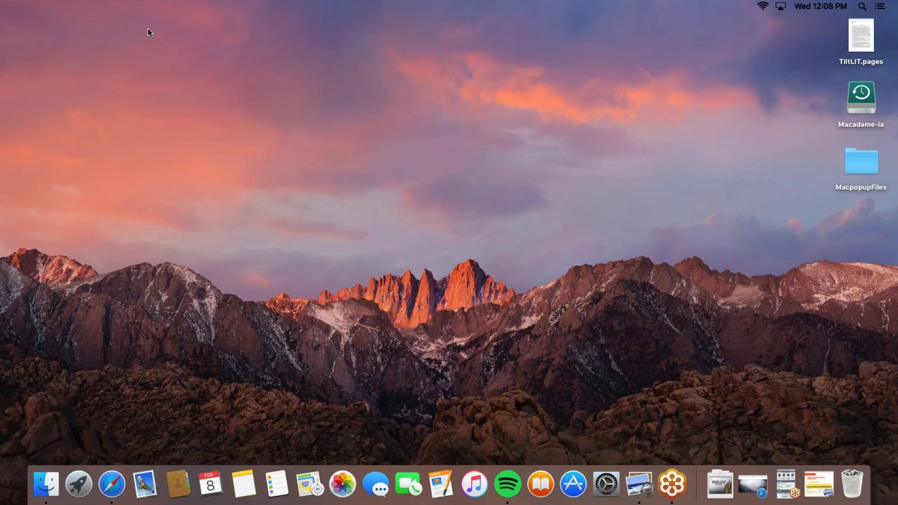
# Restore Safari and go to Community & Support > Hot Fixes & Service Packs > Macintosh Components
pyautogui.click(112, 483)
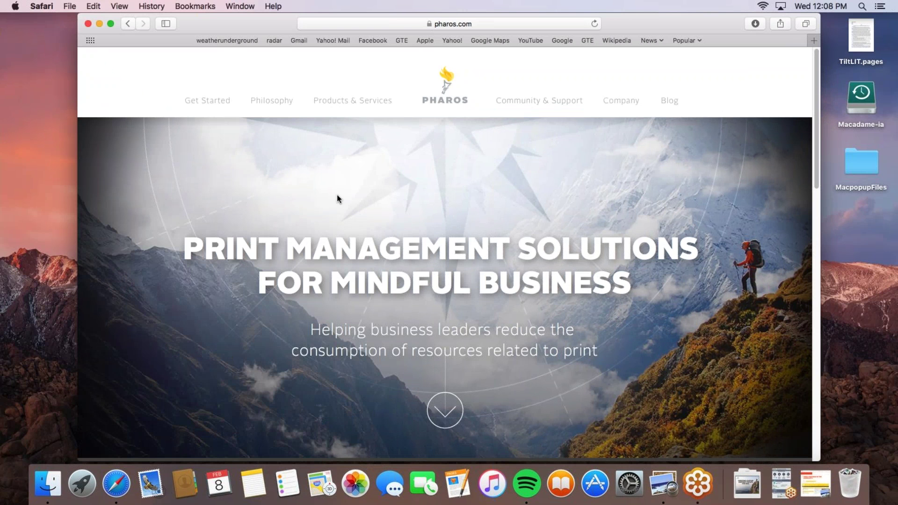
pyautogui.click(542, 104)
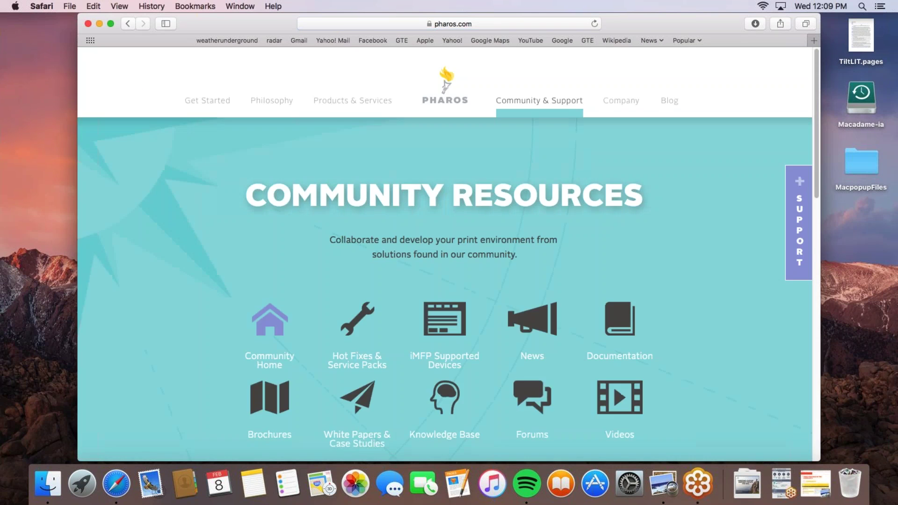
pyautogui.click(364, 363)
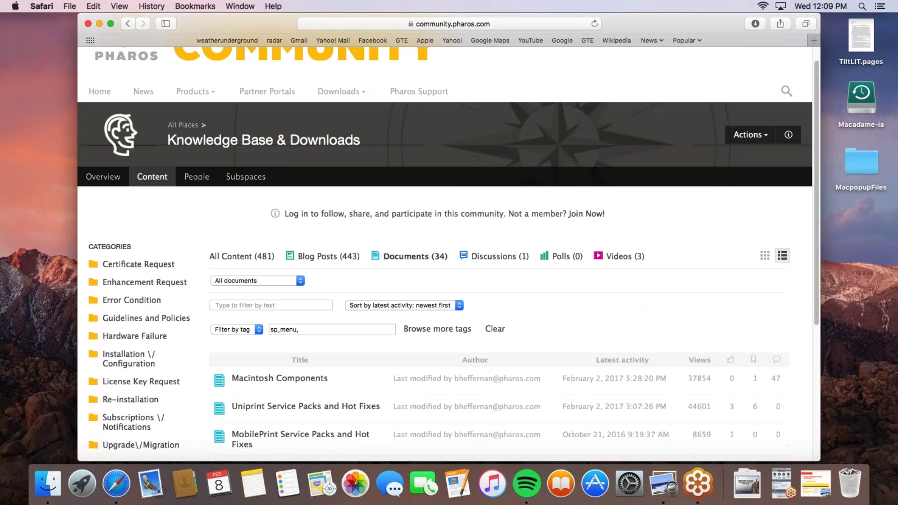
pyautogui.scroll(-2, 263, 340)
pyautogui.click(263, 338)
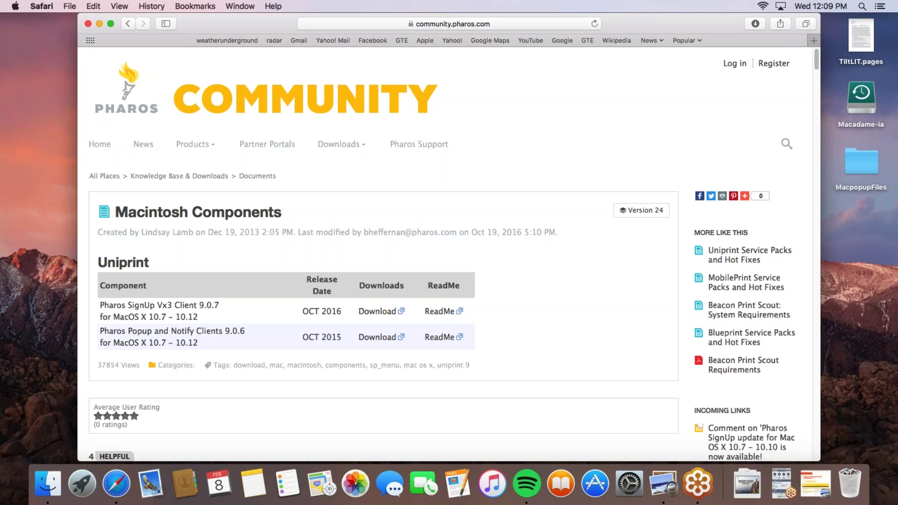
# Minimize Safari, mount Popup.dmg from MacpopupFiles > Popup Files, and minimize the Popup volume window
pyautogui.click(99, 23)
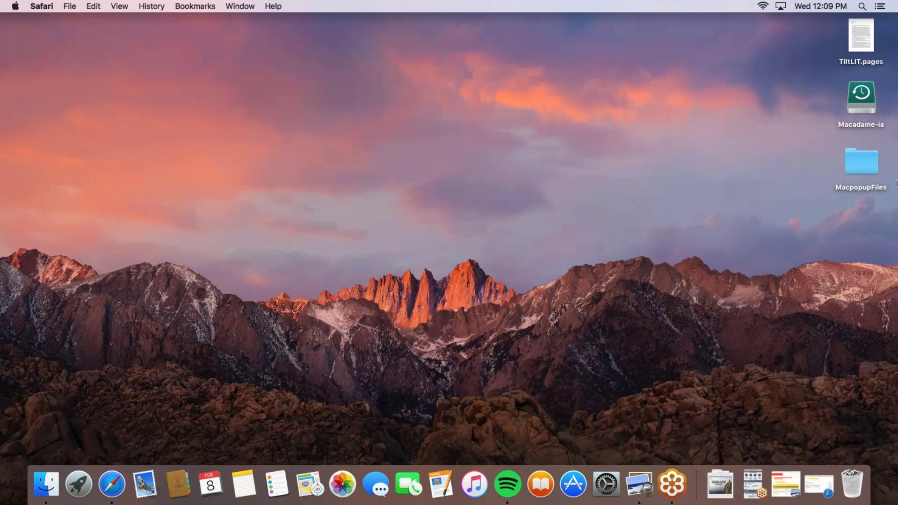
pyautogui.click(857, 168)
pyautogui.doubleClick(854, 166)
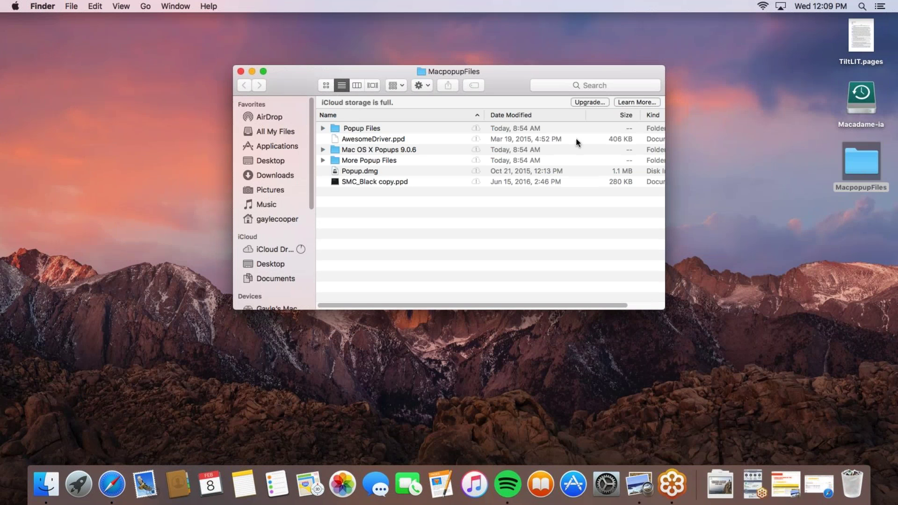
pyautogui.doubleClick(373, 127)
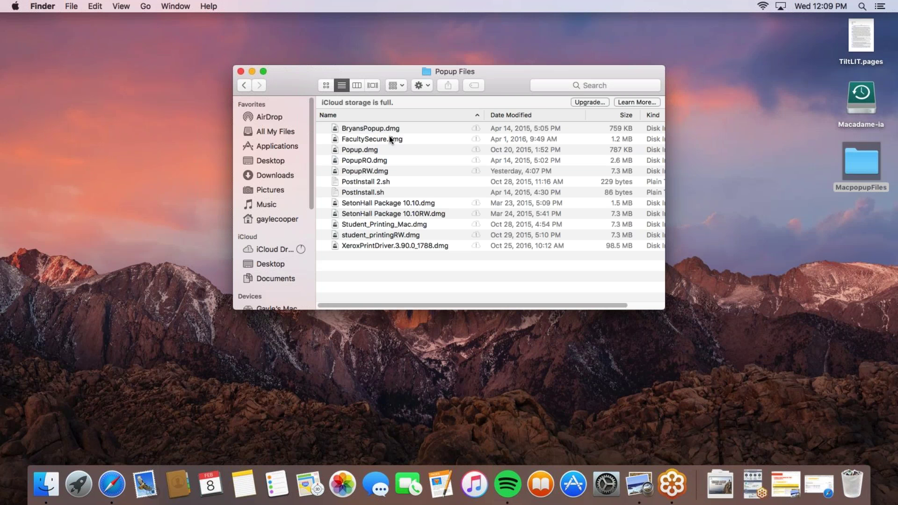
pyautogui.click(359, 151)
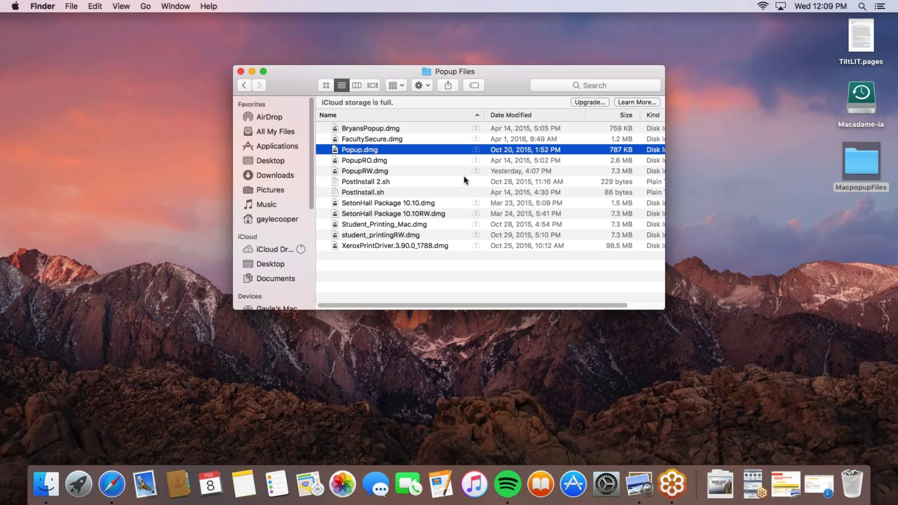
pyautogui.press('super+o')
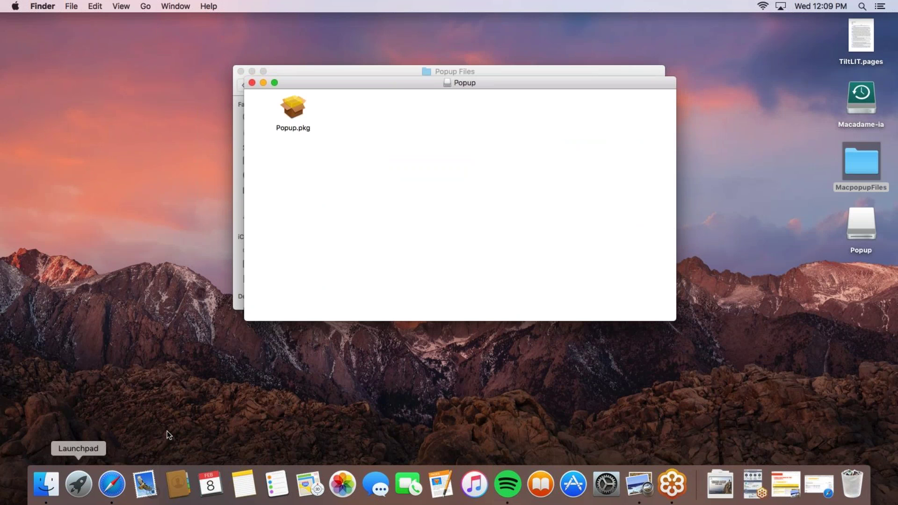
pyautogui.click(263, 83)
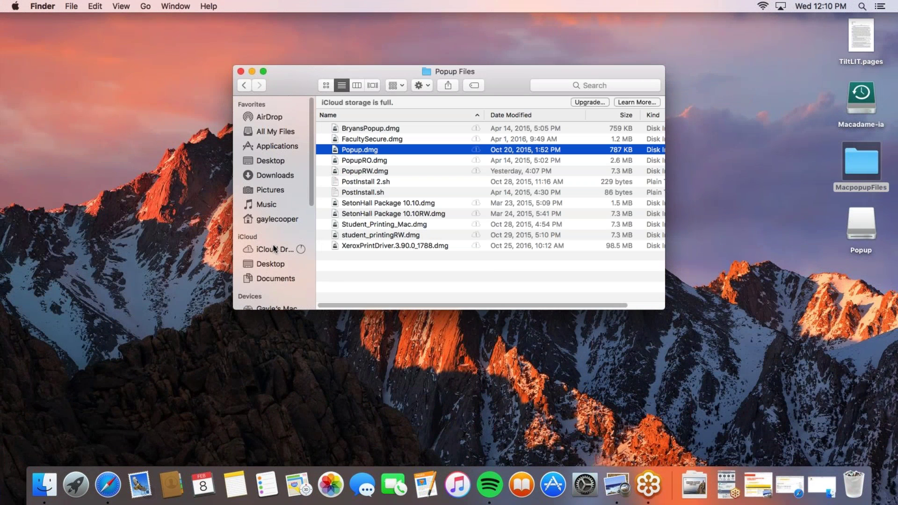
pyautogui.scroll(-3, 274, 259)
# Show the mounted Popup volume's contents in the Finder window
pyautogui.click(269, 283)
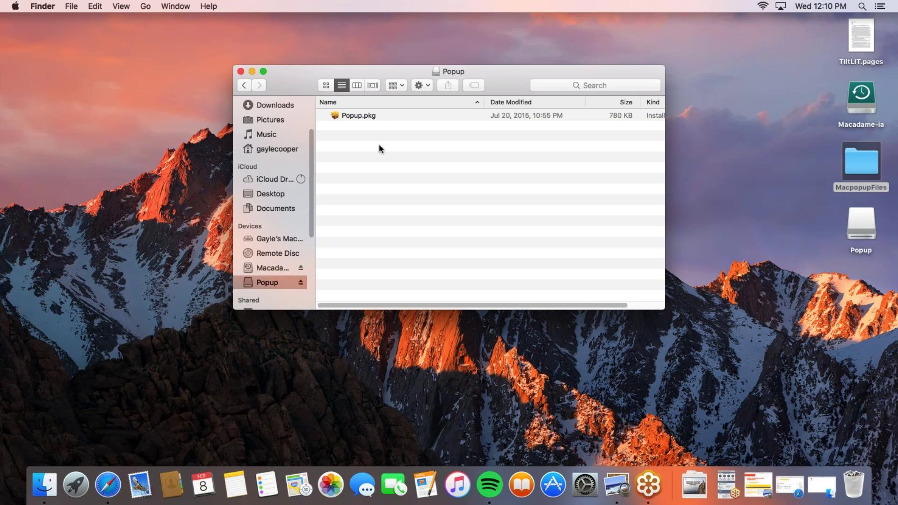
pyautogui.rightClick(395, 168)
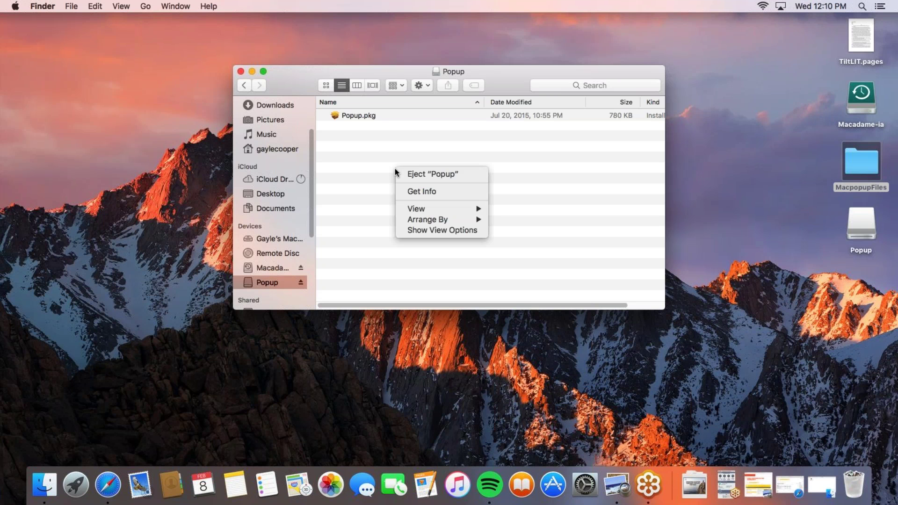
pyautogui.click(389, 161)
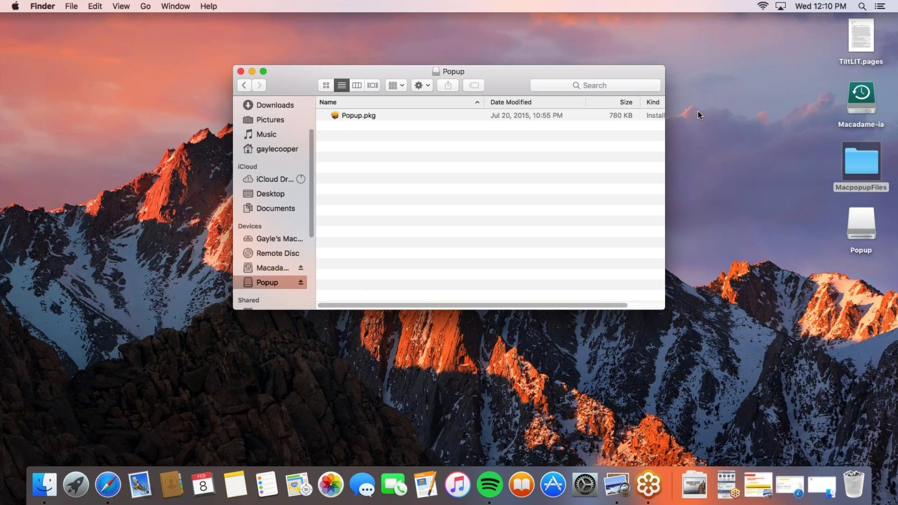
# Launch Disk Utility by searching 'disk' in Spotlight
pyautogui.click(861, 6)
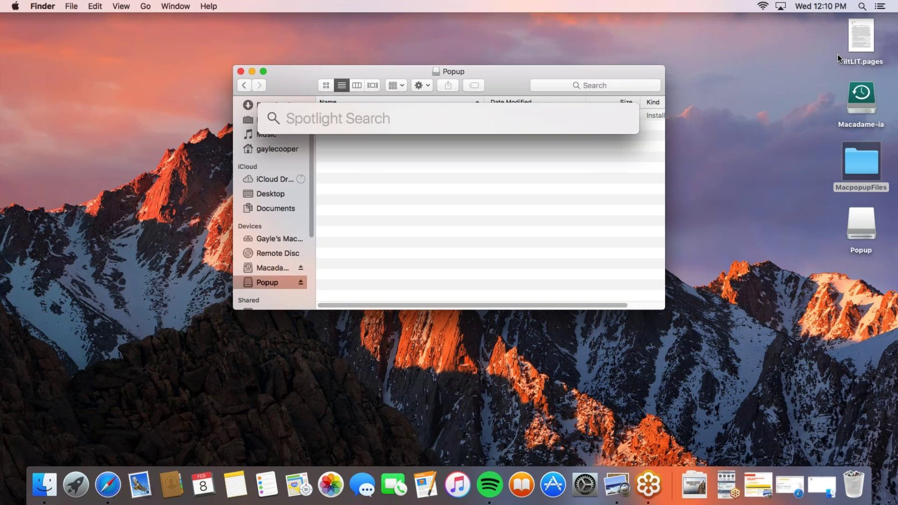
pyautogui.write('disk')
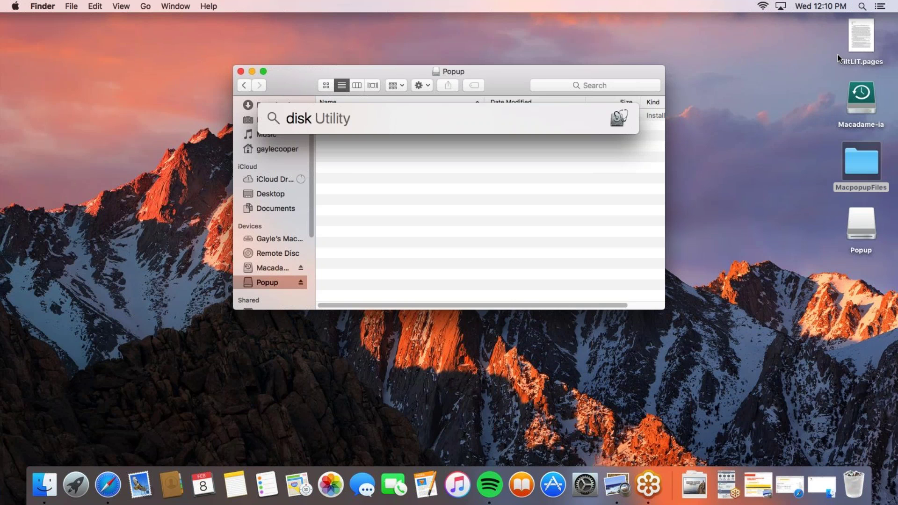
pyautogui.press('Return')
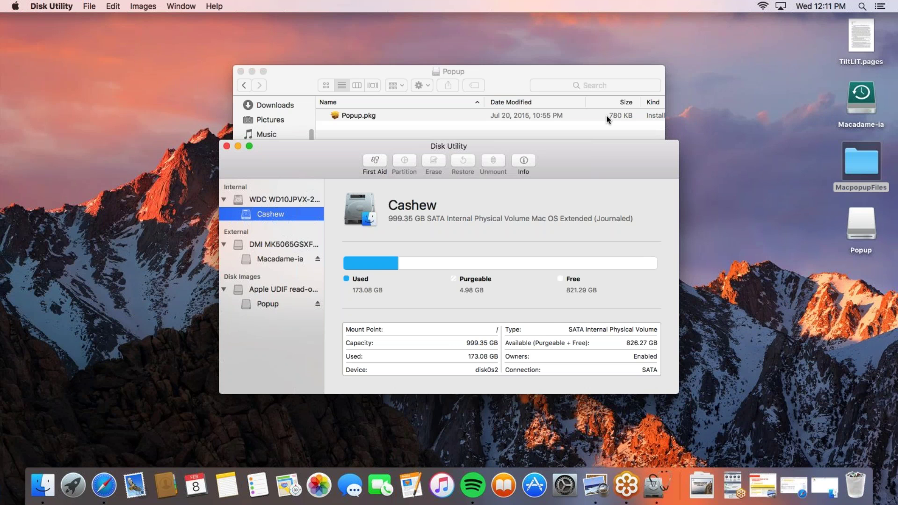
# Select the Popup image and add the Image item to the toolbar via Customize Toolbar
pyautogui.click(295, 305)
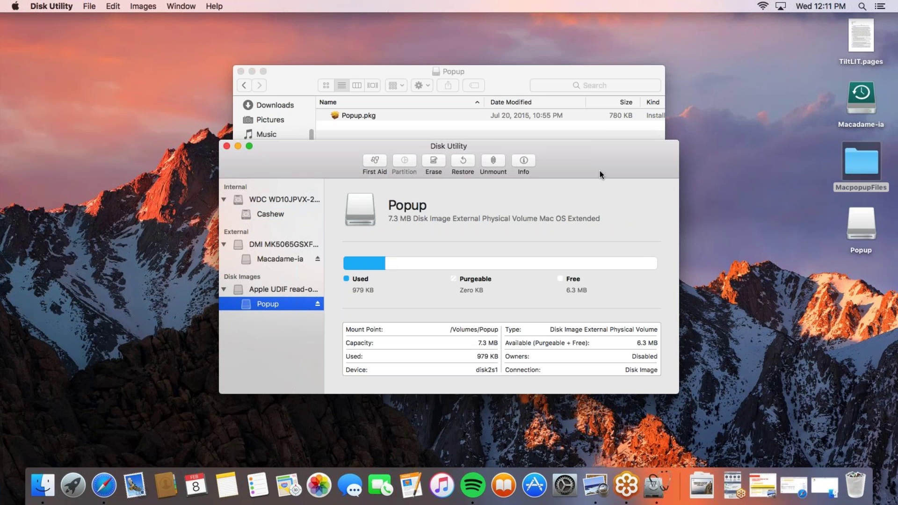
pyautogui.rightClick(560, 167)
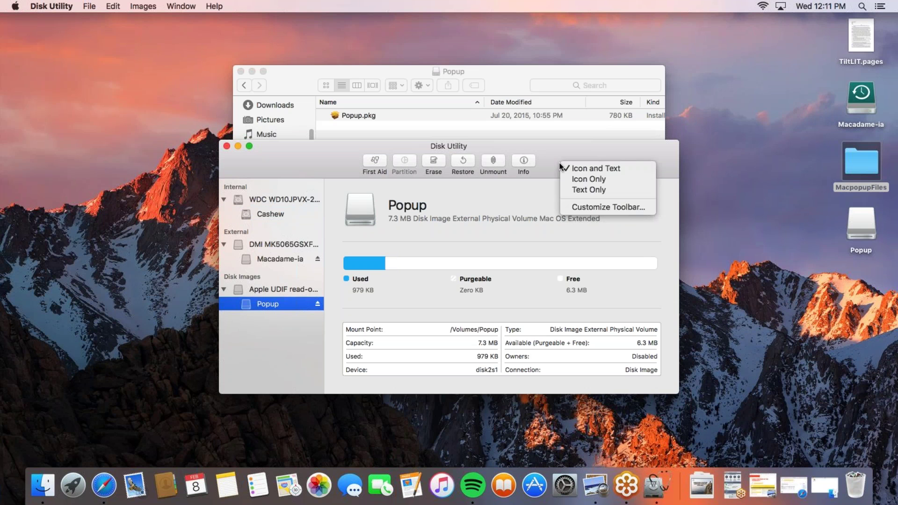
pyautogui.click(582, 209)
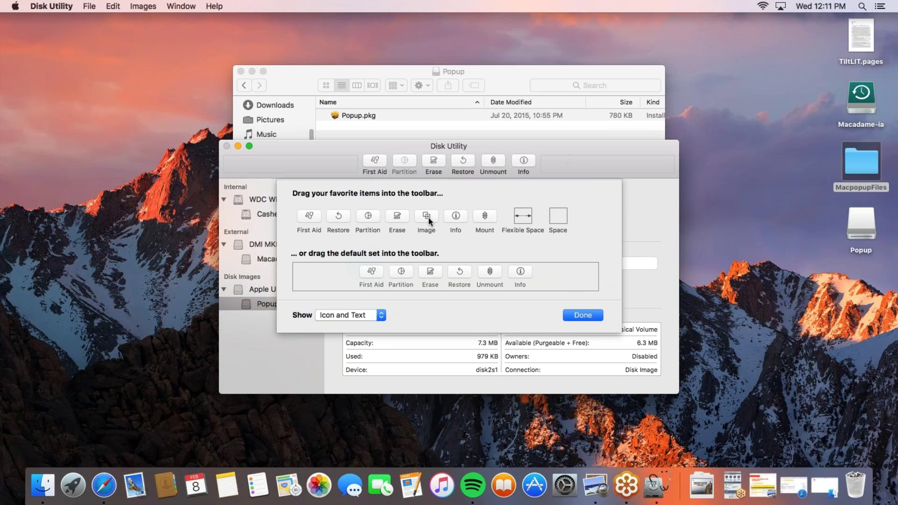
pyautogui.moveTo(429, 217); pyautogui.dragTo(544, 162)
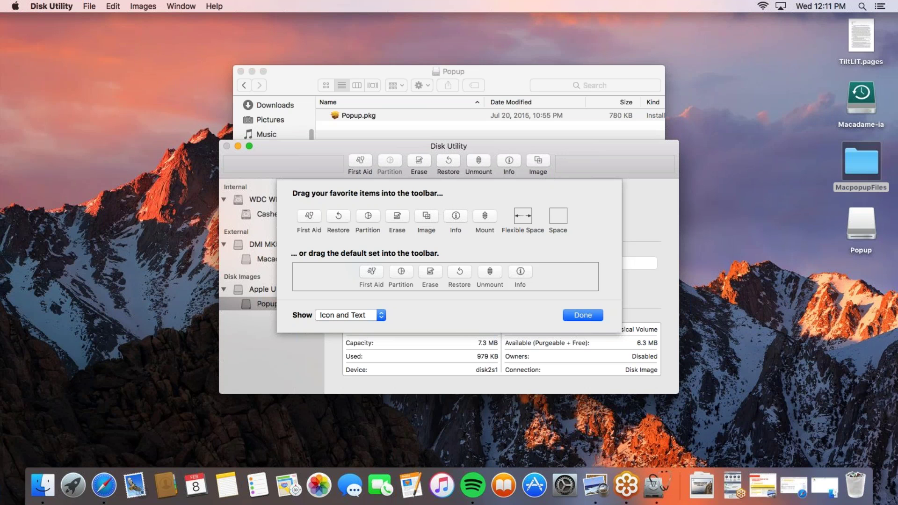
pyautogui.click(583, 316)
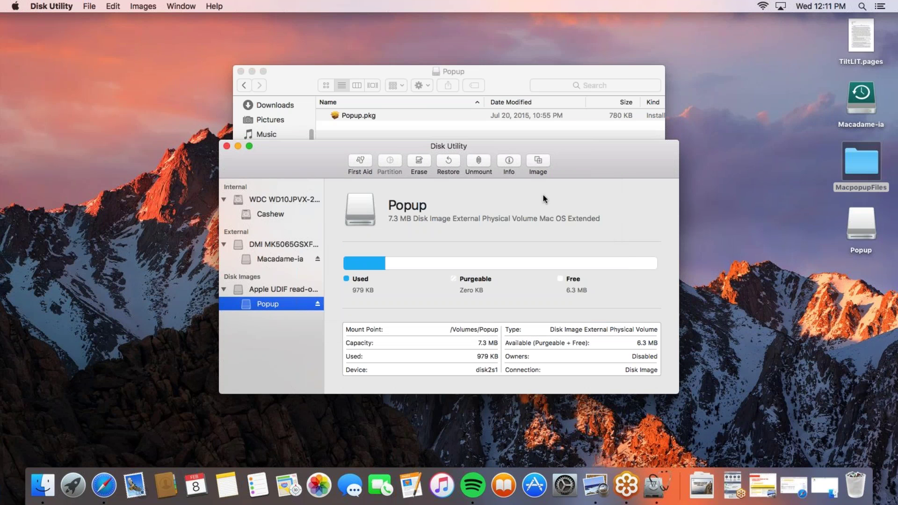
# Save a read/write image of the Popup volume as PopupRW on the Desktop
pyautogui.click(537, 161)
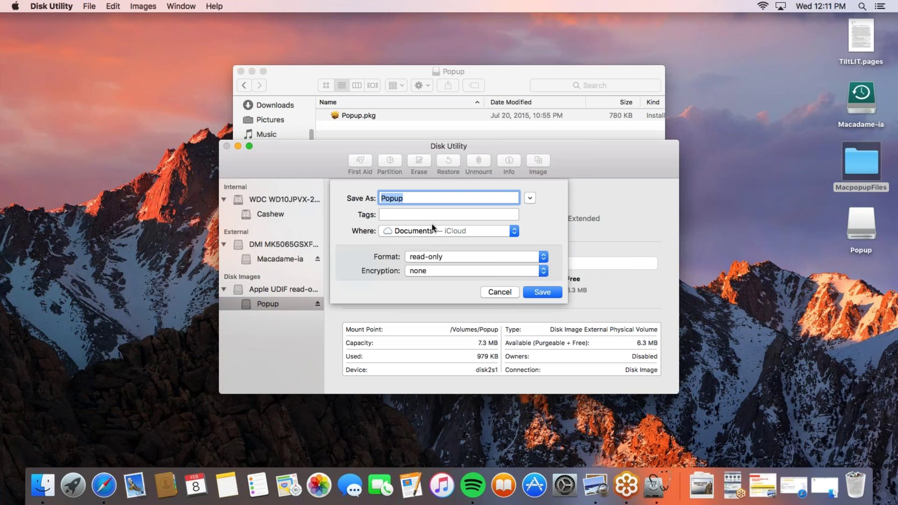
pyautogui.press('Right')
pyautogui.write('RW')
pyautogui.click(494, 229)
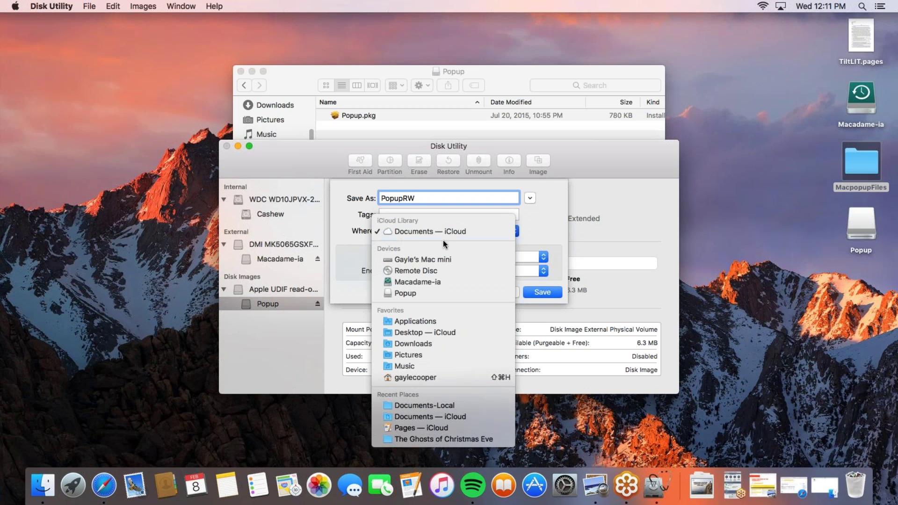
pyautogui.click(414, 336)
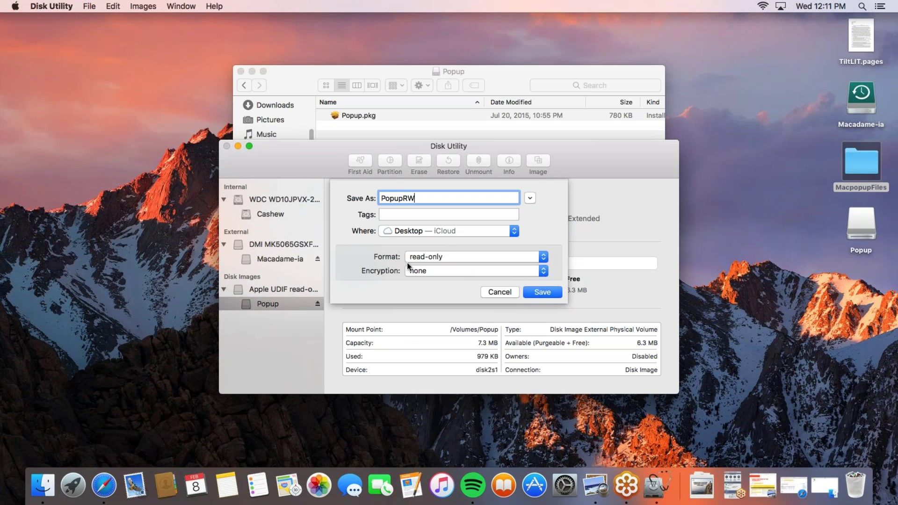
pyautogui.click(441, 258)
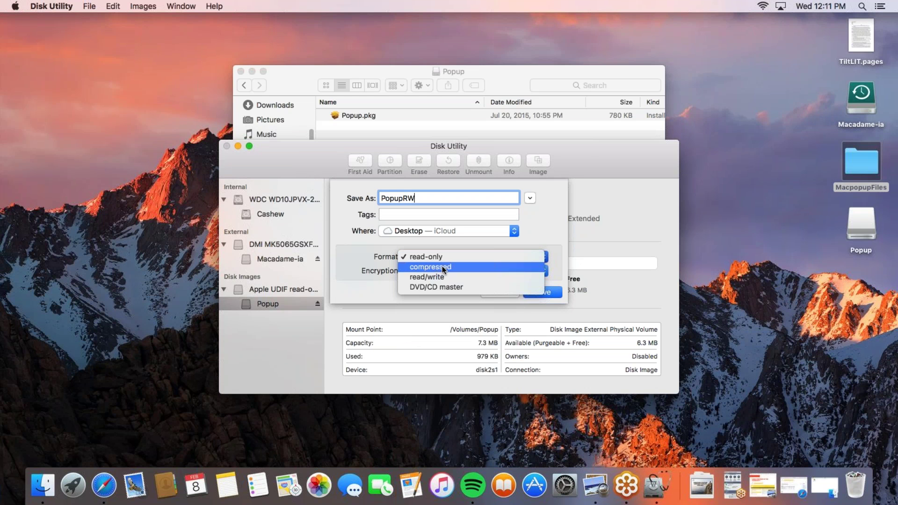
pyautogui.click(442, 275)
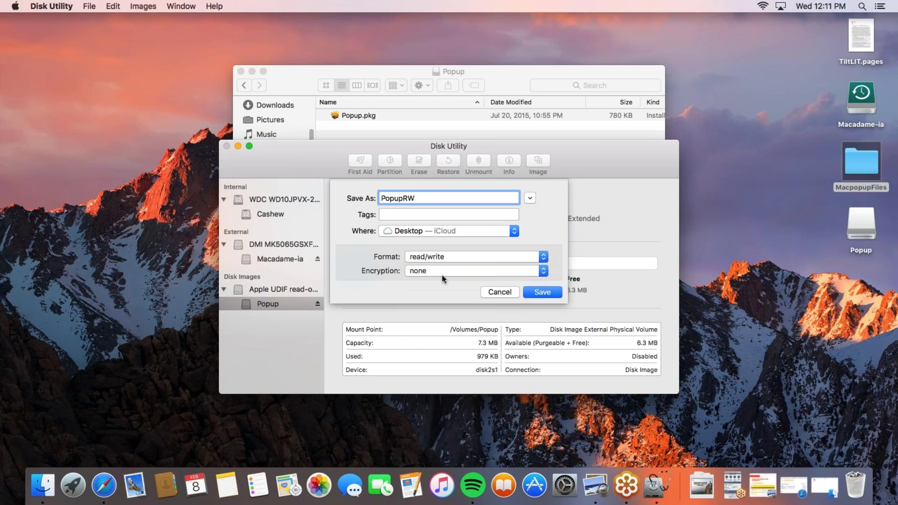
pyautogui.click(540, 294)
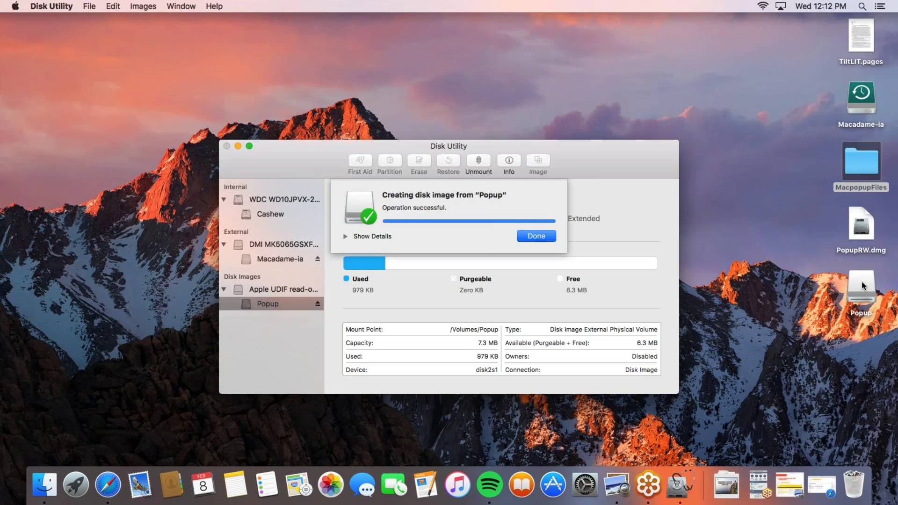
# Dismiss the completion notice, eject the original Popup volume, and mount PopupRW.dmg from the desktop
pyautogui.click(533, 237)
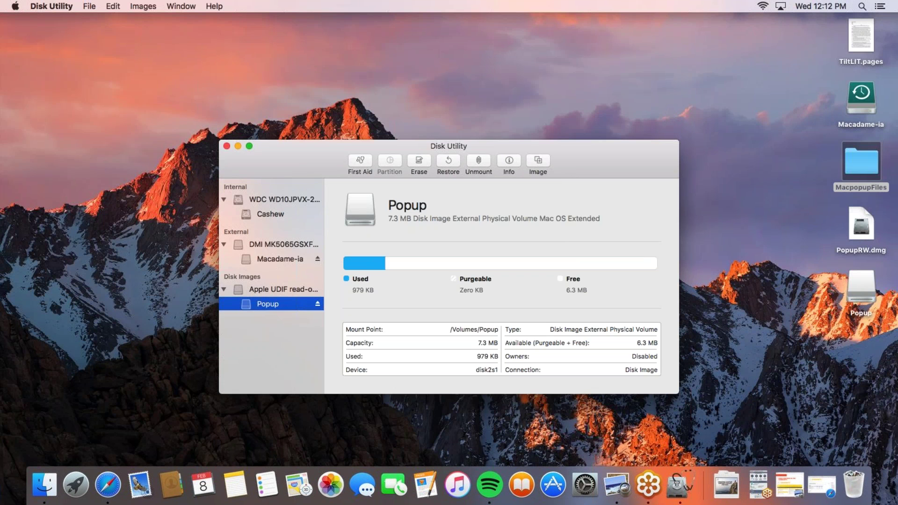
pyautogui.click(318, 303)
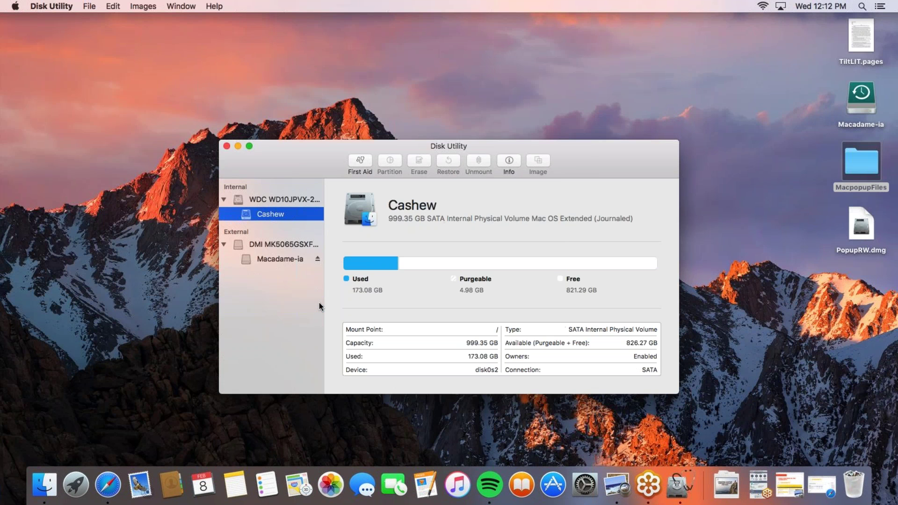
pyautogui.click(861, 233)
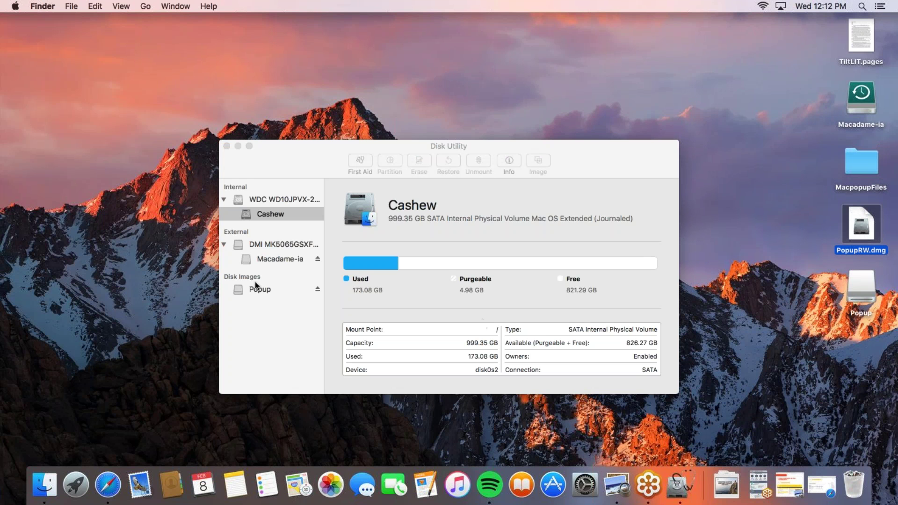
# Show the Popup volume's Popup.pkg in a new Finder window and open the File menu
pyautogui.click(48, 496)
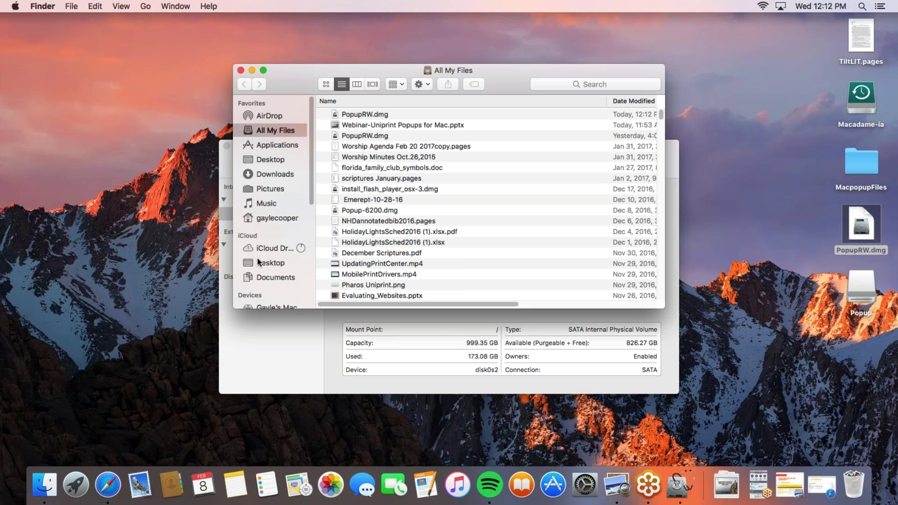
pyautogui.scroll(-10, 271, 215)
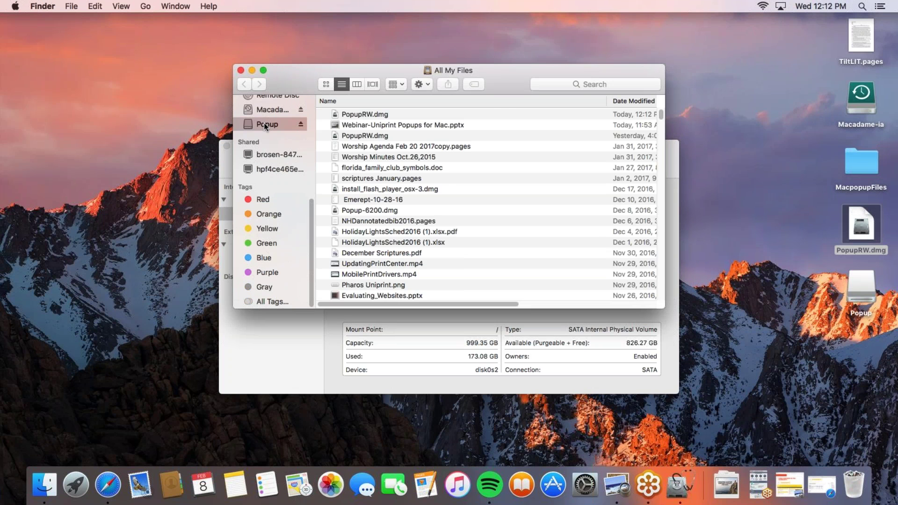
pyautogui.click(264, 125)
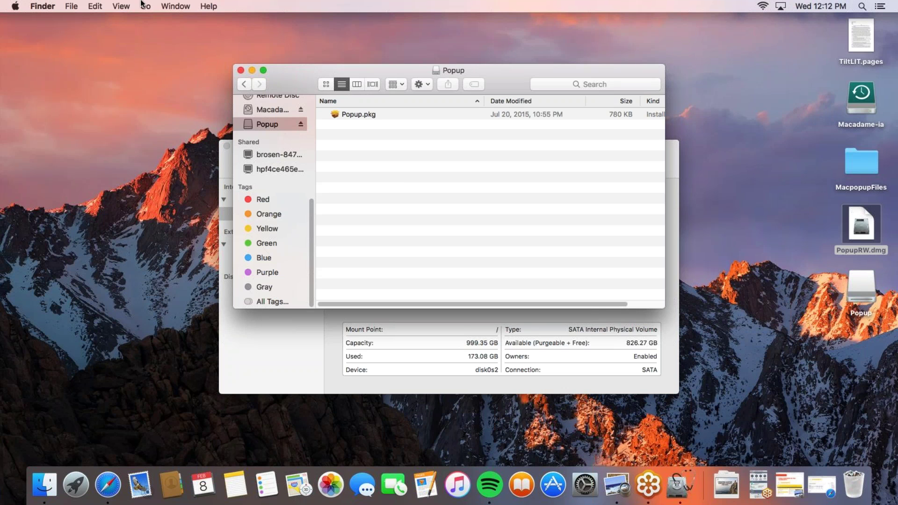
pyautogui.click(71, 6)
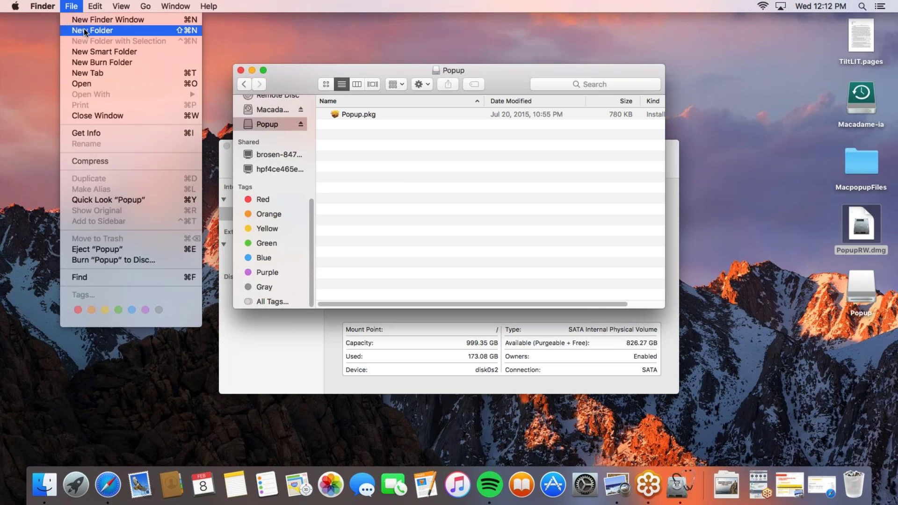
# Create and open a folder named Custom on the Popup volume, then launch System Preferences
pyautogui.click(84, 30)
pyautogui.write('C')
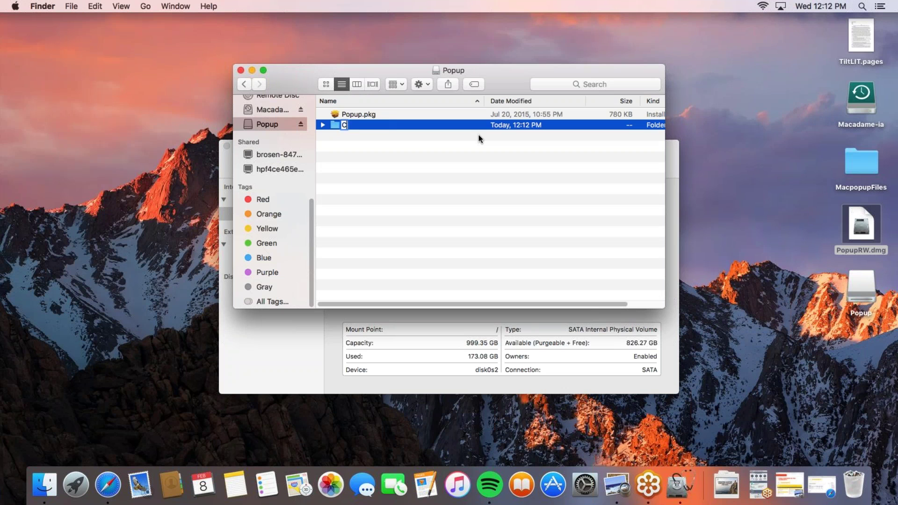
pyautogui.write('ustom')
pyautogui.press('Return')
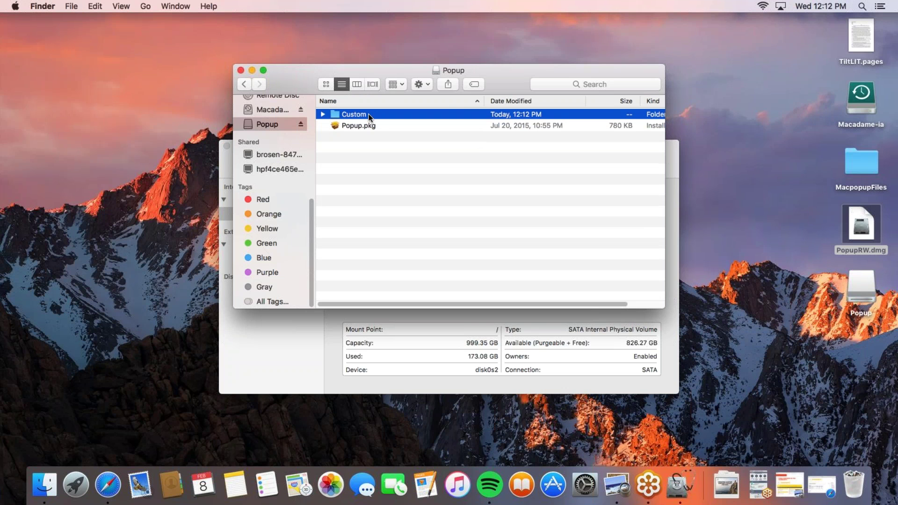
pyautogui.doubleClick(372, 115)
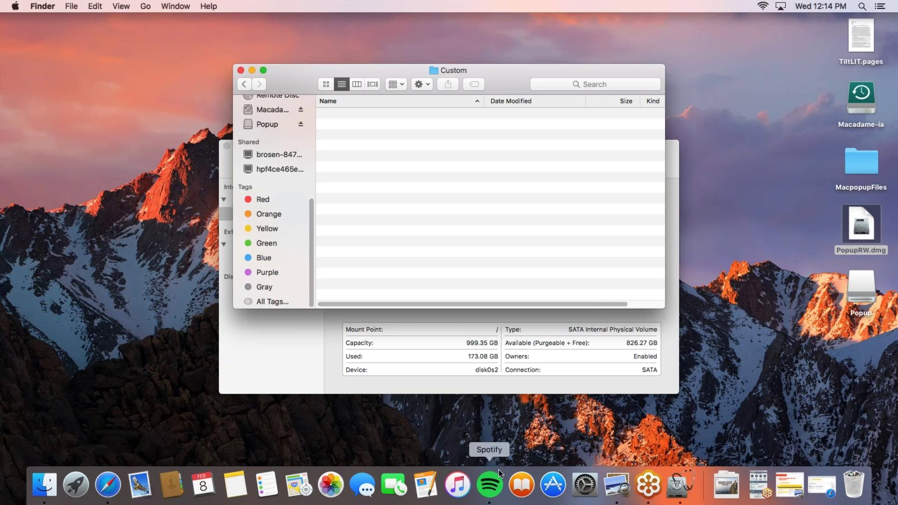
pyautogui.click(583, 483)
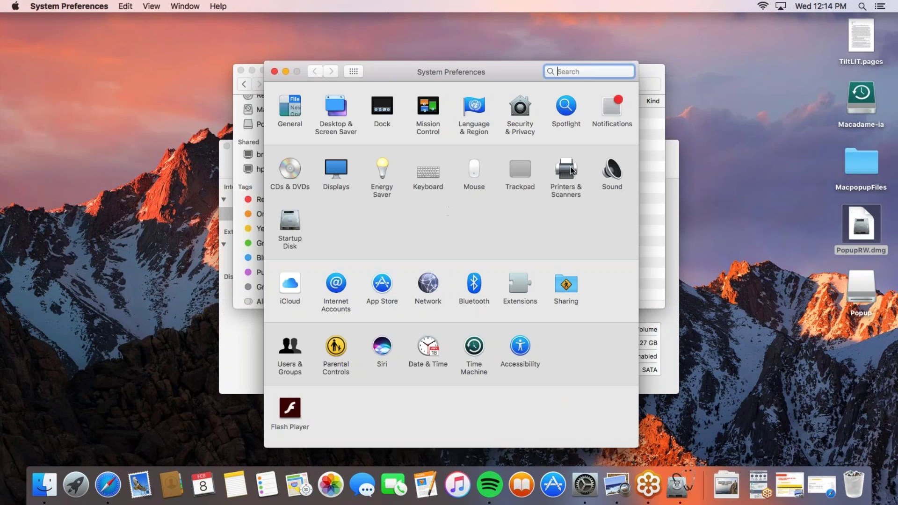
# Open Printers & Scanners and start adding a new printer
pyautogui.click(571, 171)
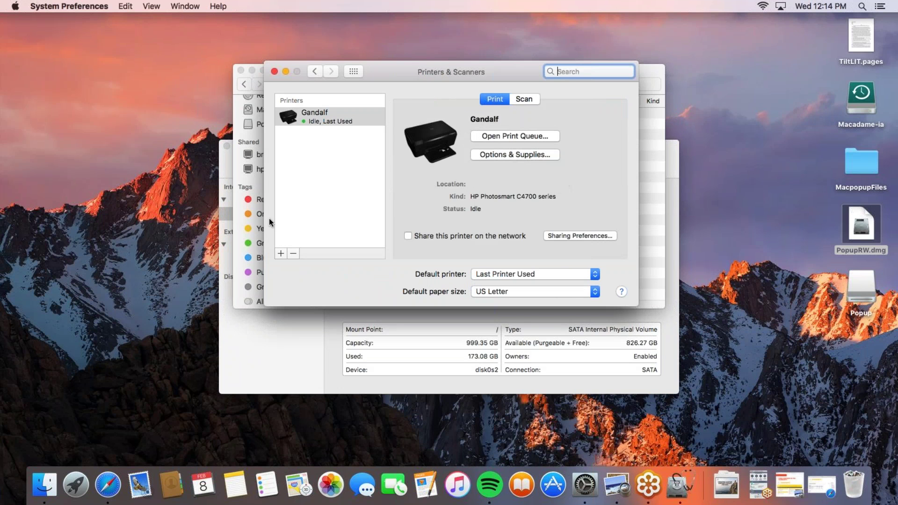
pyautogui.click(282, 256)
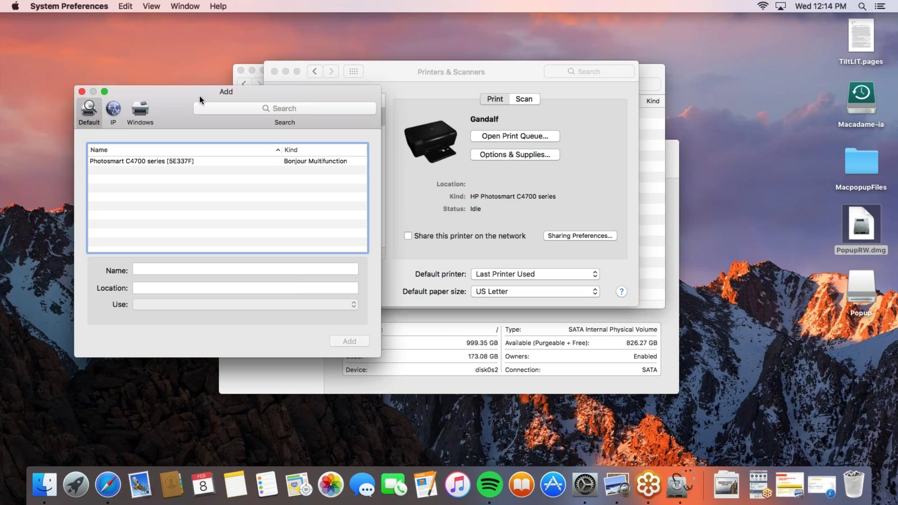
pyautogui.moveTo(200, 97); pyautogui.dragTo(361, 103)
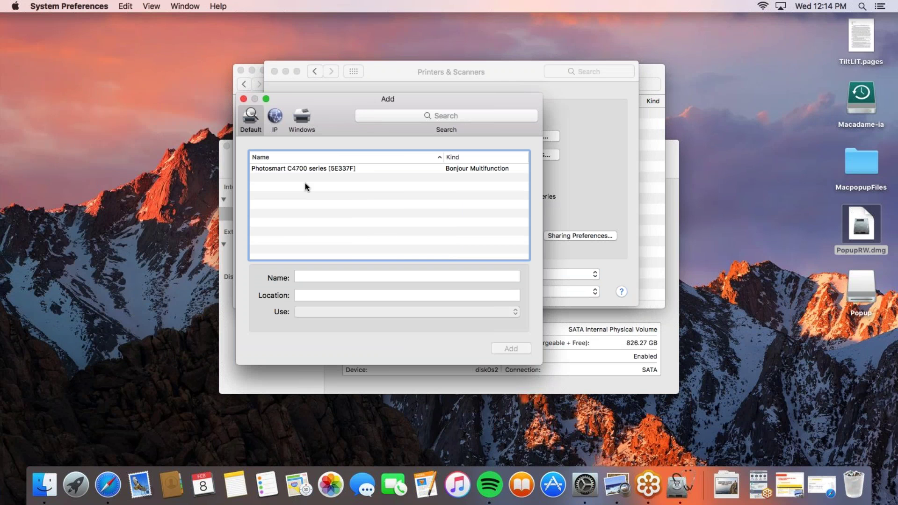
# Add the Advanced button to the Add window's toolbar and switch to the Advanced setup
pyautogui.rightClick(332, 114)
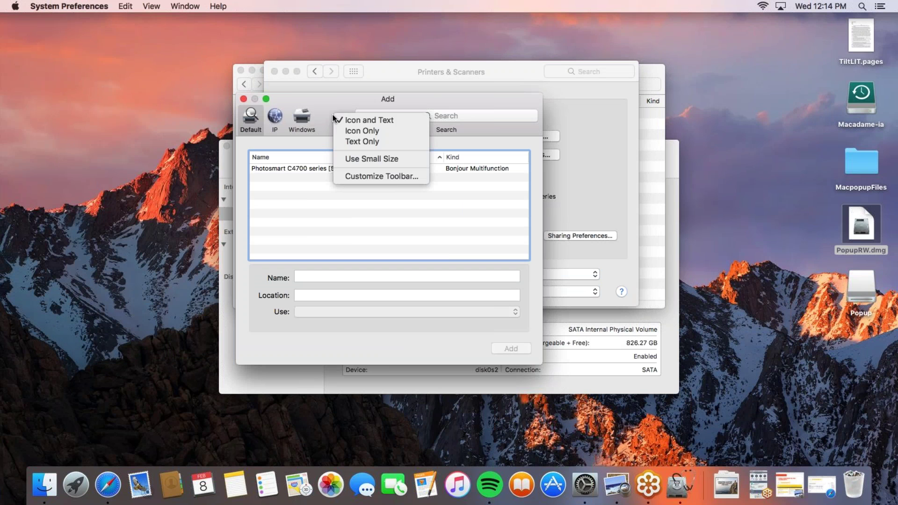
pyautogui.click(365, 175)
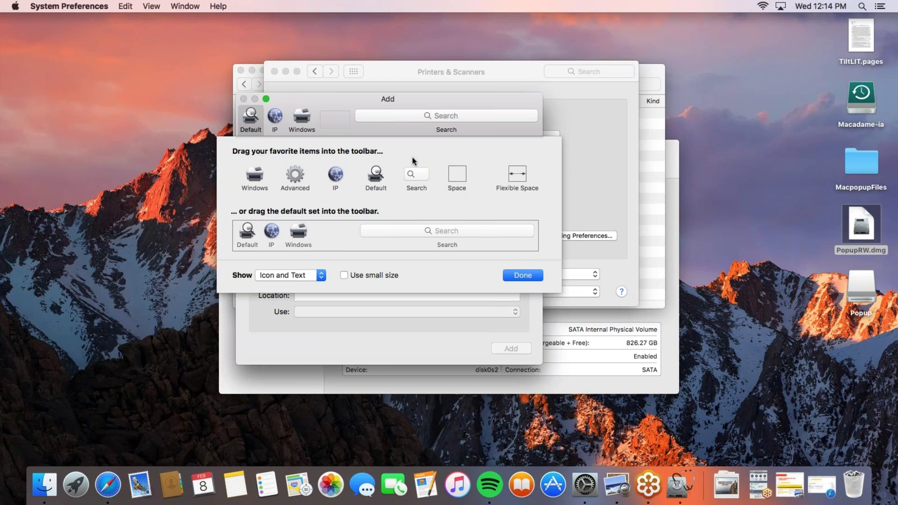
pyautogui.moveTo(295, 174); pyautogui.dragTo(336, 117)
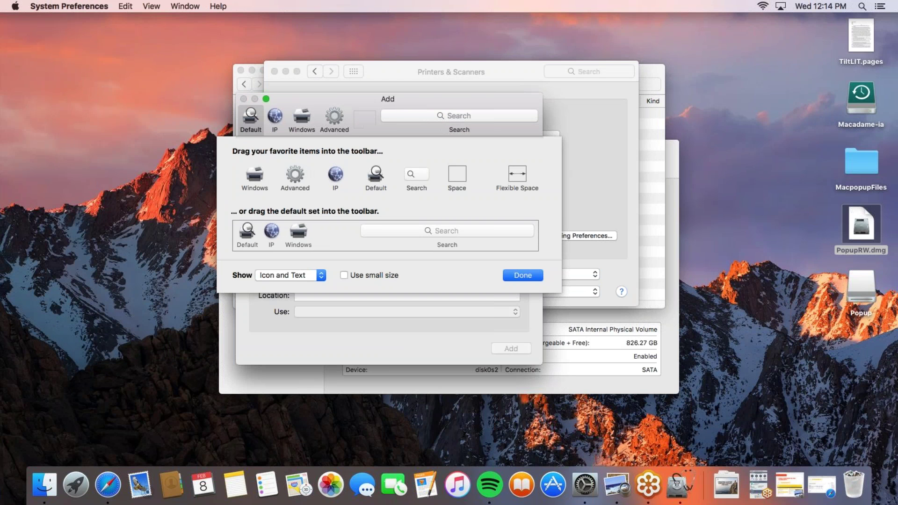
pyautogui.click(515, 277)
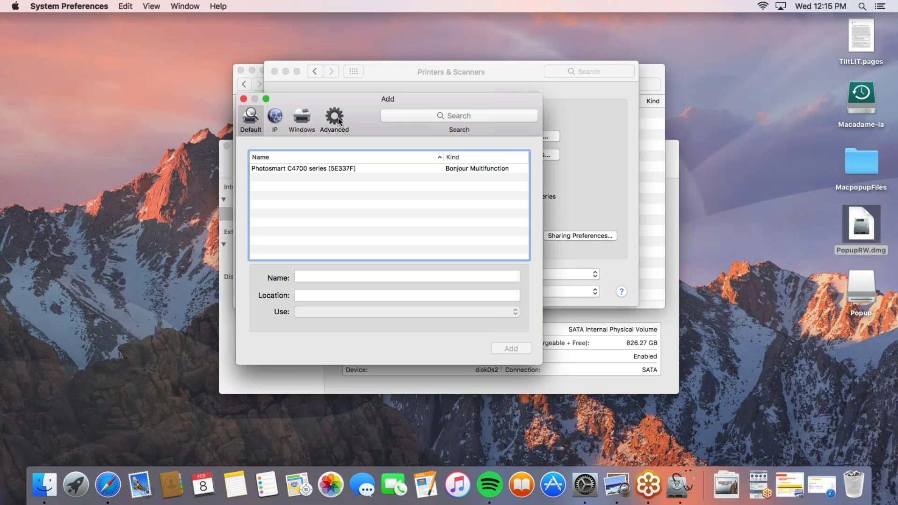
pyautogui.click(338, 118)
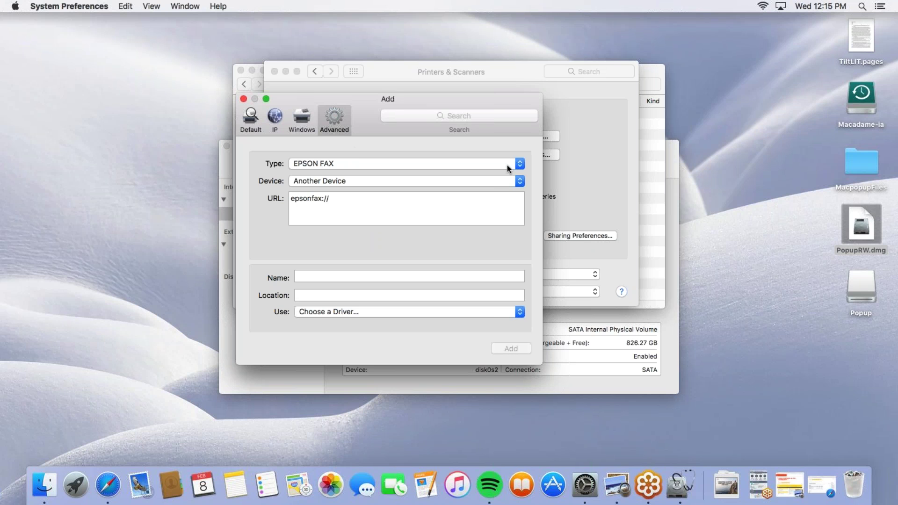
# Set the type to Windows printer via spoolss with the Generic PostScript Printer driver
pyautogui.click(519, 164)
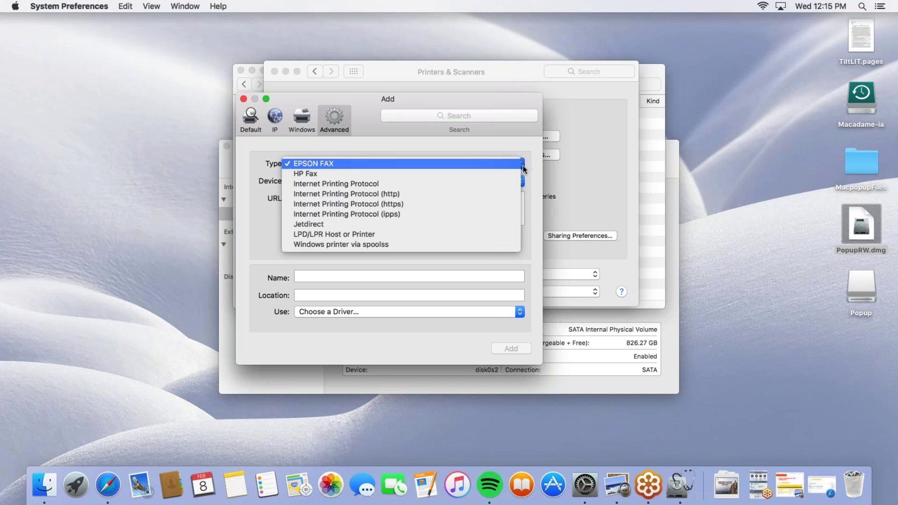
pyautogui.click(395, 245)
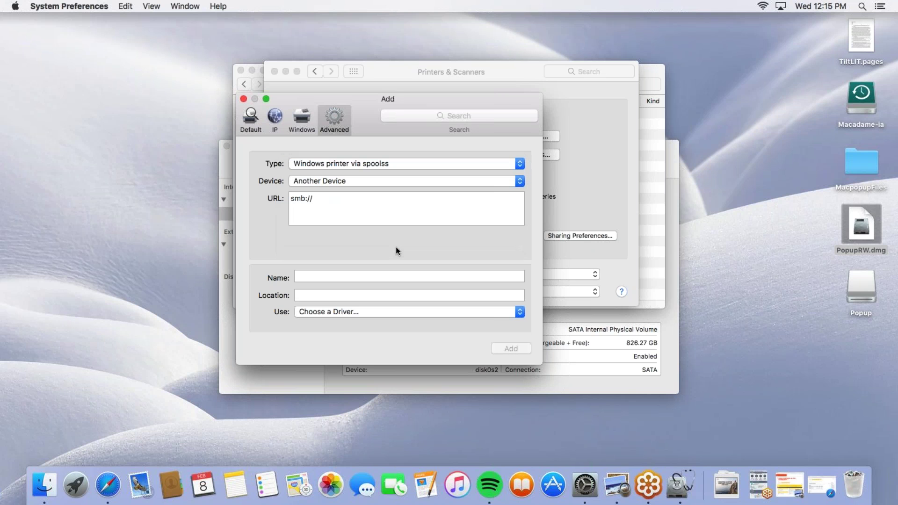
pyautogui.click(337, 312)
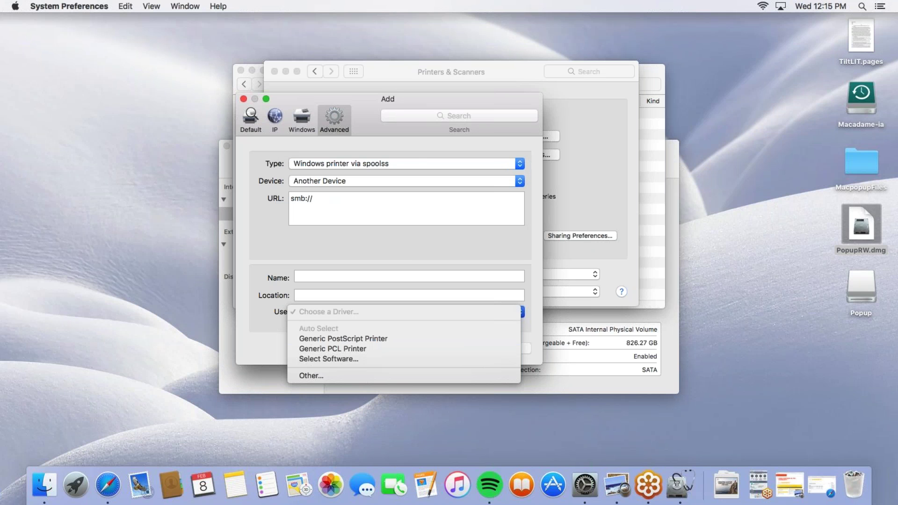
pyautogui.click(340, 343)
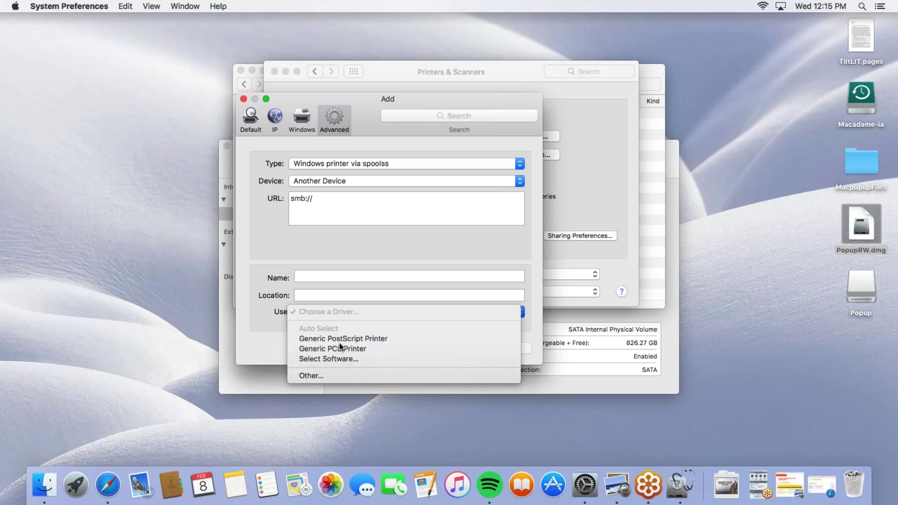
# Name the printer 'Test' and enter the address win-u1s9fkjp348/test in the URL field
pyautogui.click(330, 271)
pyautogui.write('Test')
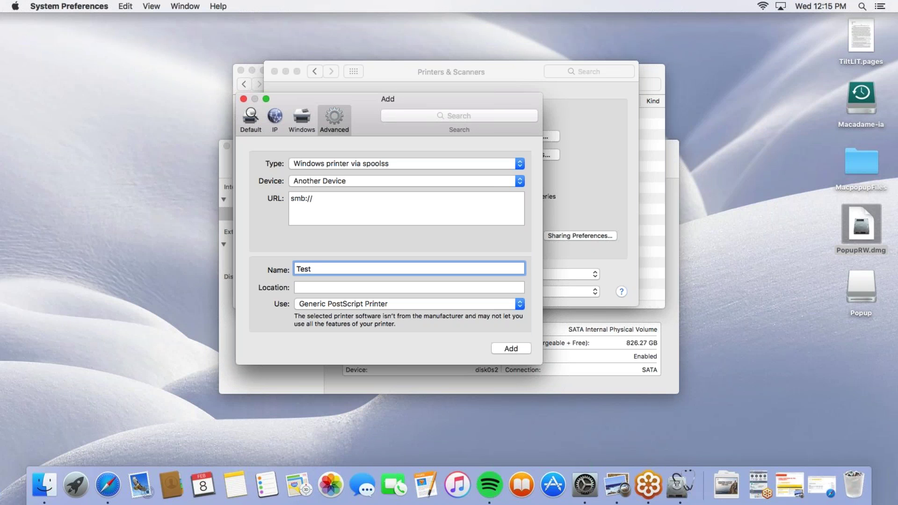
pyautogui.click(327, 204)
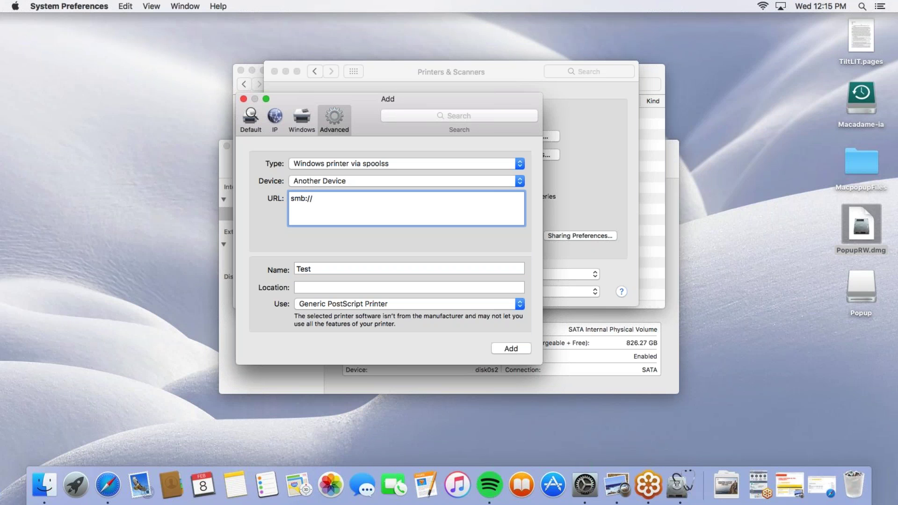
pyautogui.write('win')
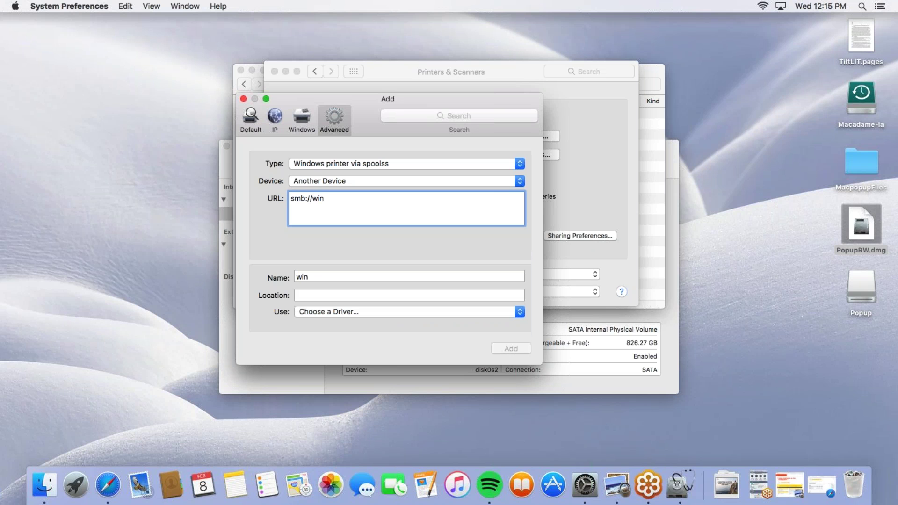
pyautogui.write('-u1s9fkjp348')
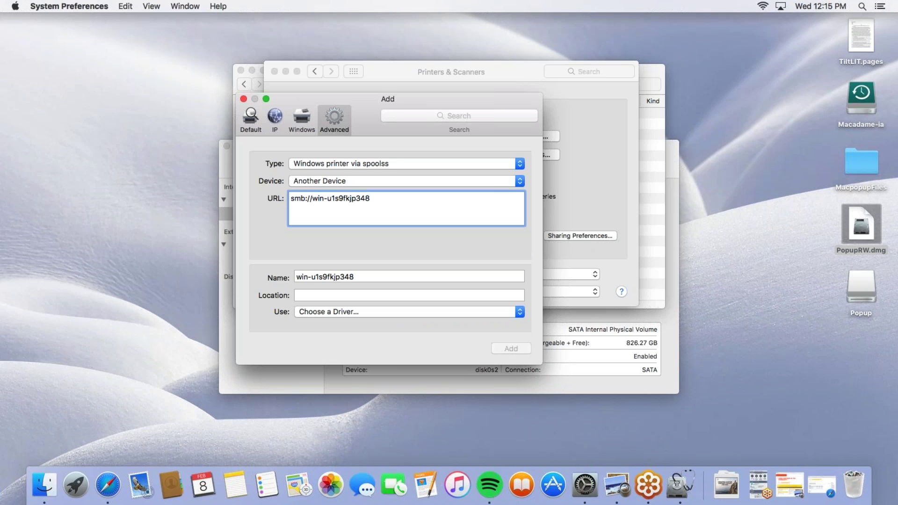
pyautogui.write('/test')
# Reselect Generic PostScript Printer as the driver for the win-u1s9fkjp348 printer
pyautogui.click(468, 181)
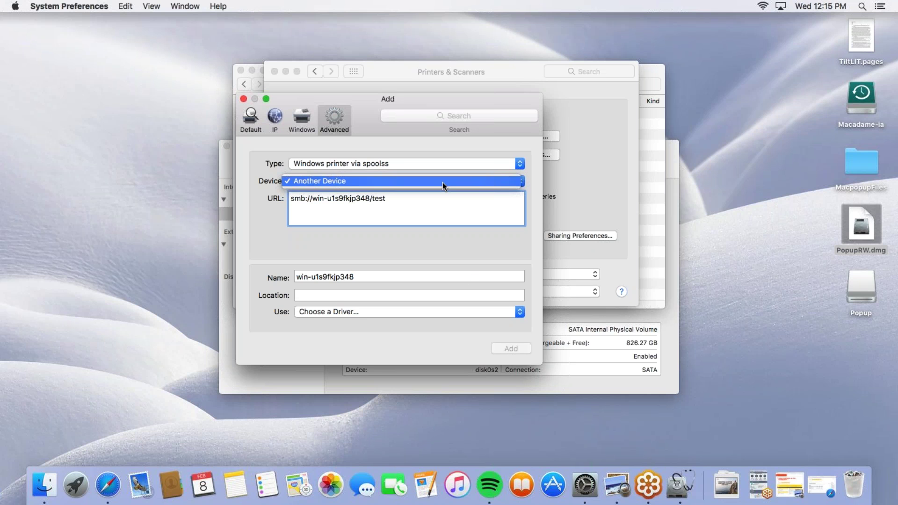
pyautogui.click(396, 285)
pyautogui.click(395, 276)
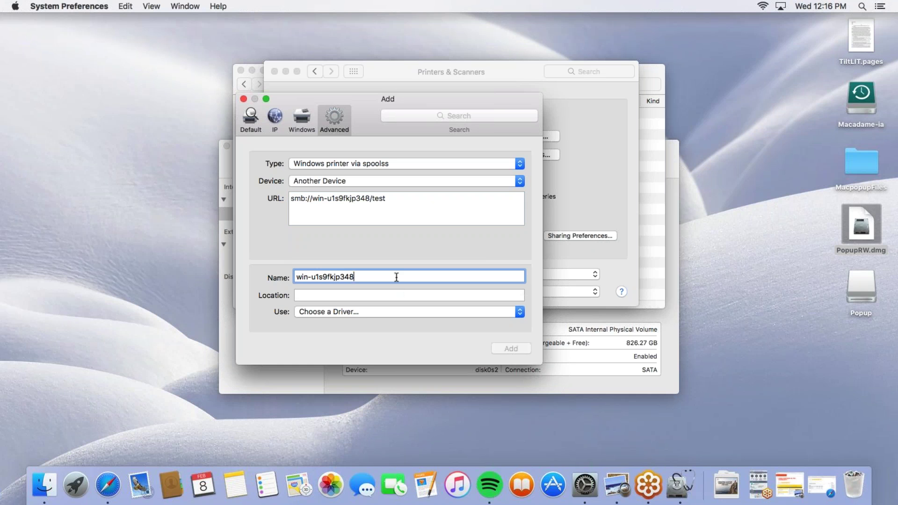
pyautogui.click(381, 313)
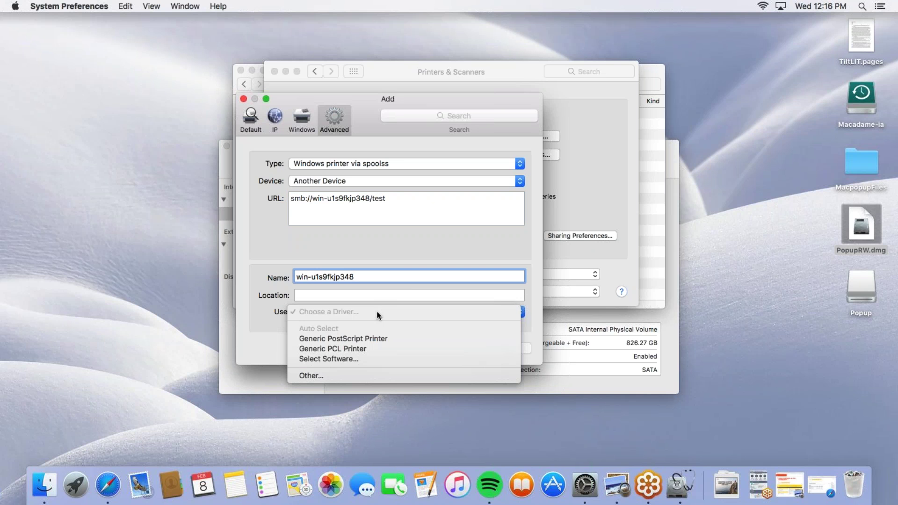
pyautogui.click(350, 340)
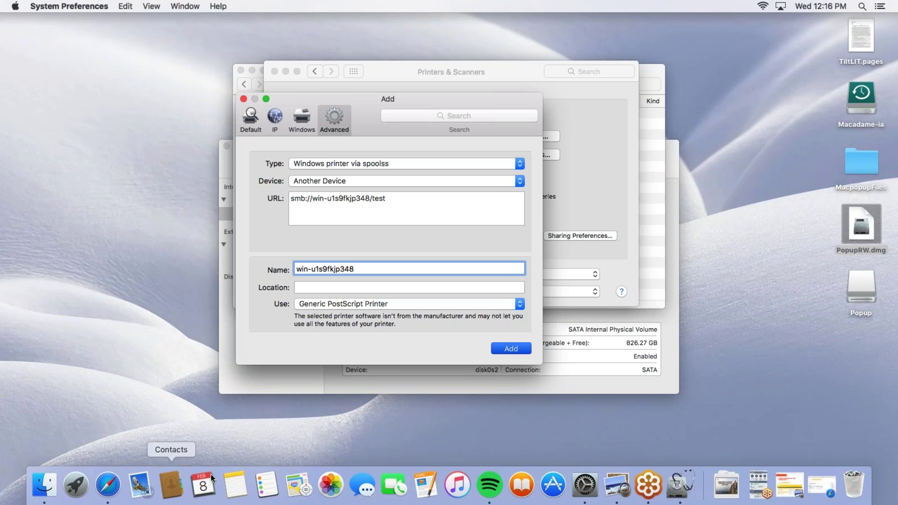
# Bring Finder forward and go to the /Library/Printers folder
pyautogui.click(46, 486)
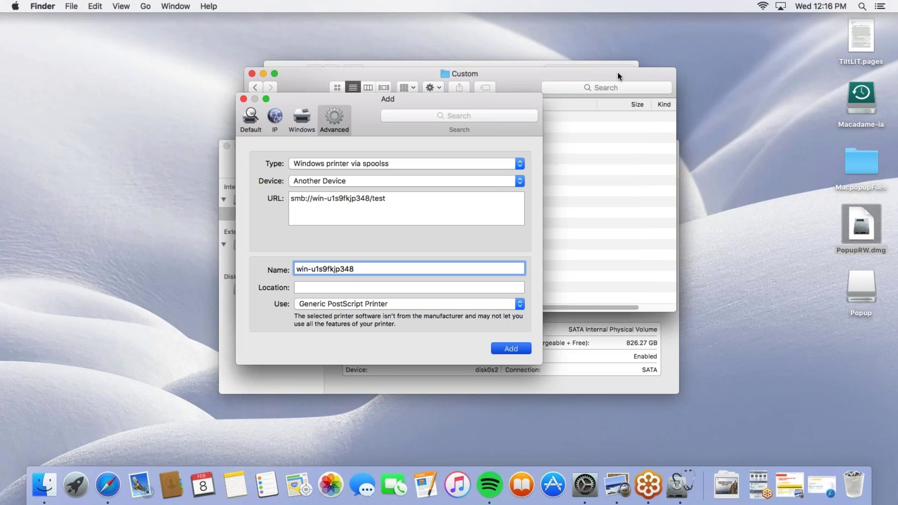
pyautogui.moveTo(617, 72); pyautogui.dragTo(849, 49)
pyautogui.moveTo(502, 102); pyautogui.dragTo(370, 89)
pyautogui.click(587, 54)
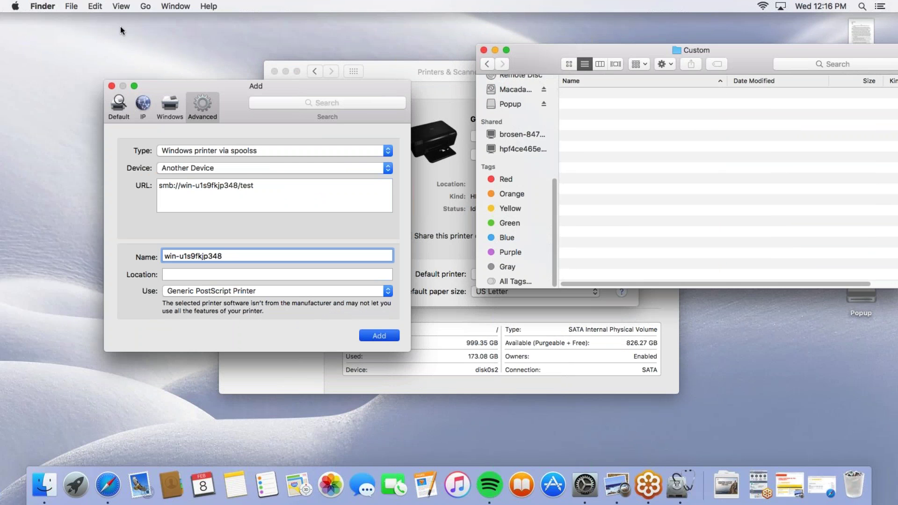
pyautogui.click(145, 6)
pyautogui.click(196, 213)
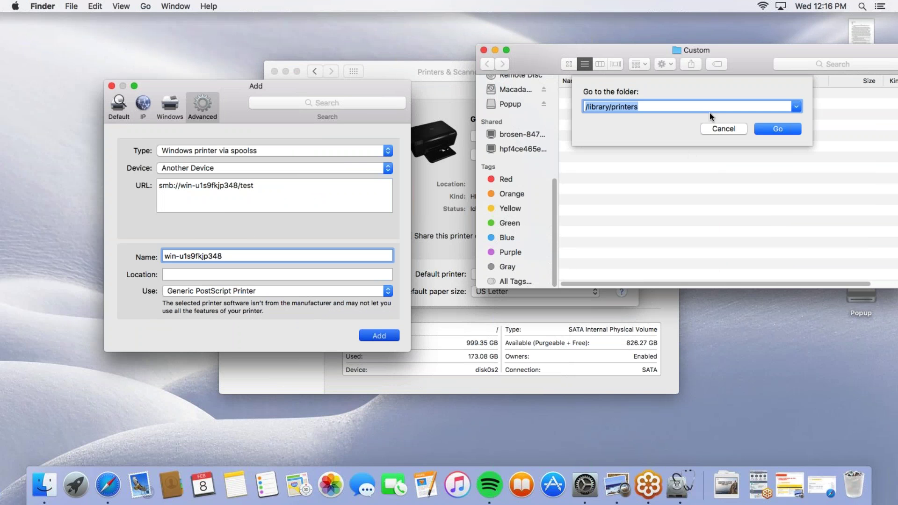
pyautogui.click(770, 127)
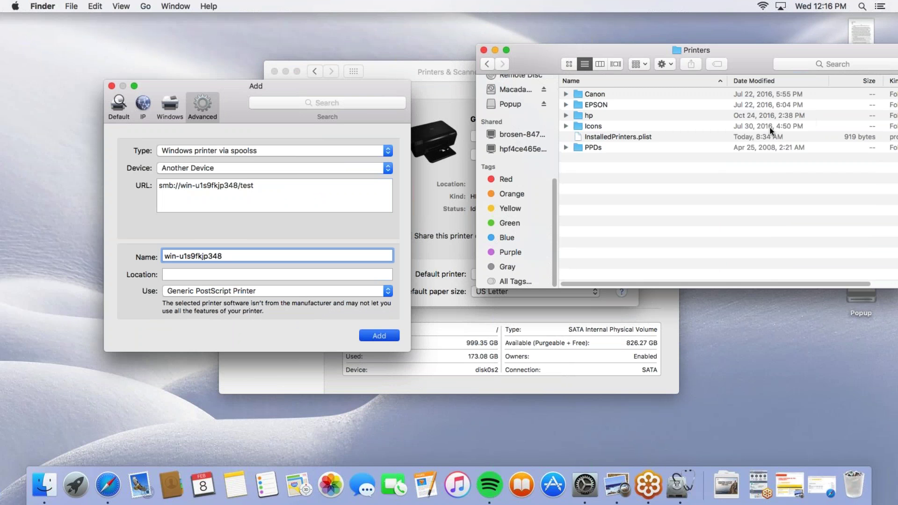
# Open PPDs > Contents > Resources and scroll through the HP .ppd.gz driver files
pyautogui.doubleClick(595, 146)
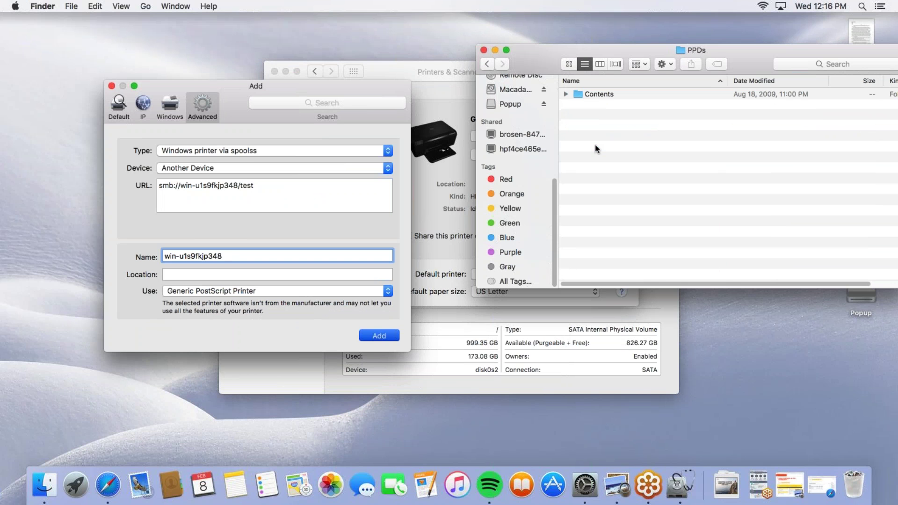
pyautogui.doubleClick(599, 95)
pyautogui.doubleClick(600, 95)
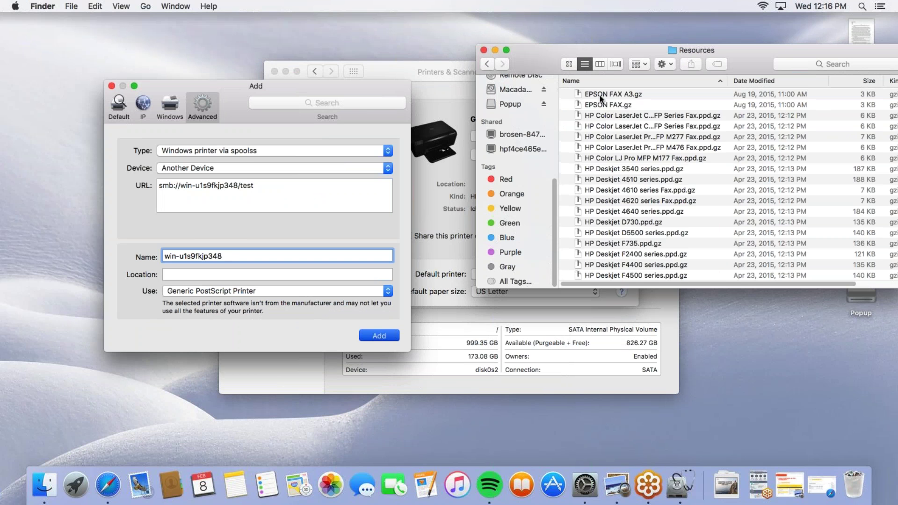
pyautogui.click(610, 158)
pyautogui.scroll(-2, 622, 189)
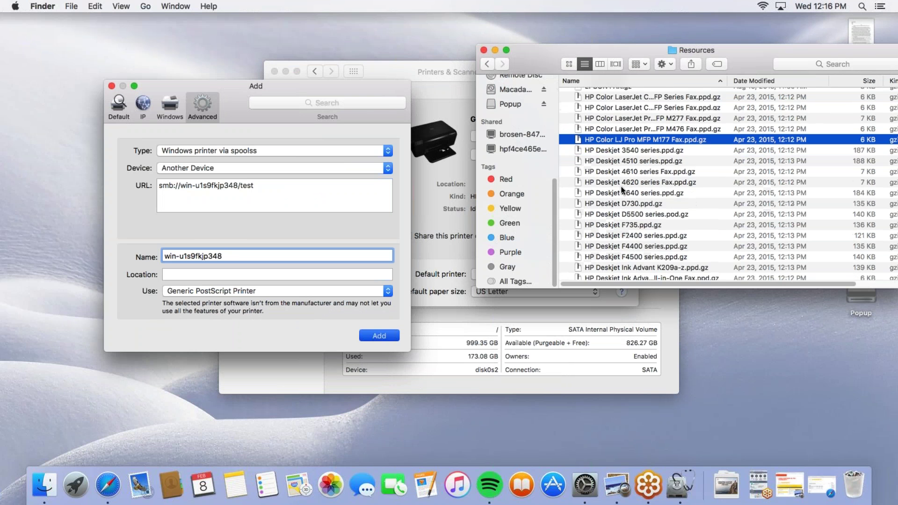
pyautogui.scroll(-20, 622, 187)
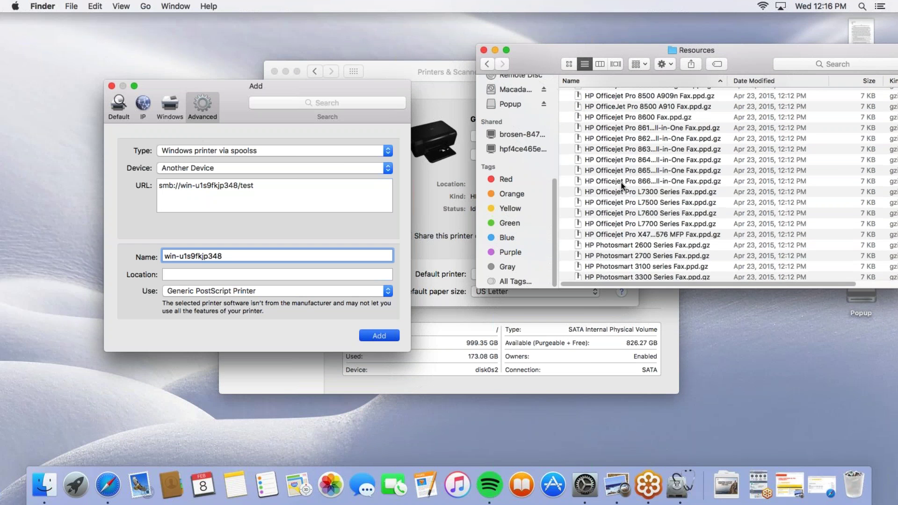
pyautogui.scroll(-5, 621, 186)
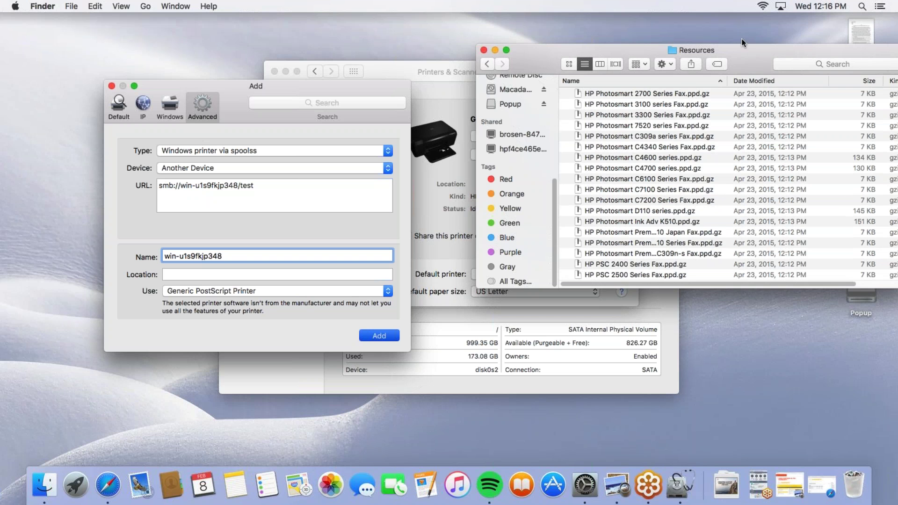
pyautogui.moveTo(741, 41)
pyautogui.mouseDown()
pyautogui.moveTo(627, 33)
pyautogui.moveTo(734, 43)
pyautogui.mouseUp()
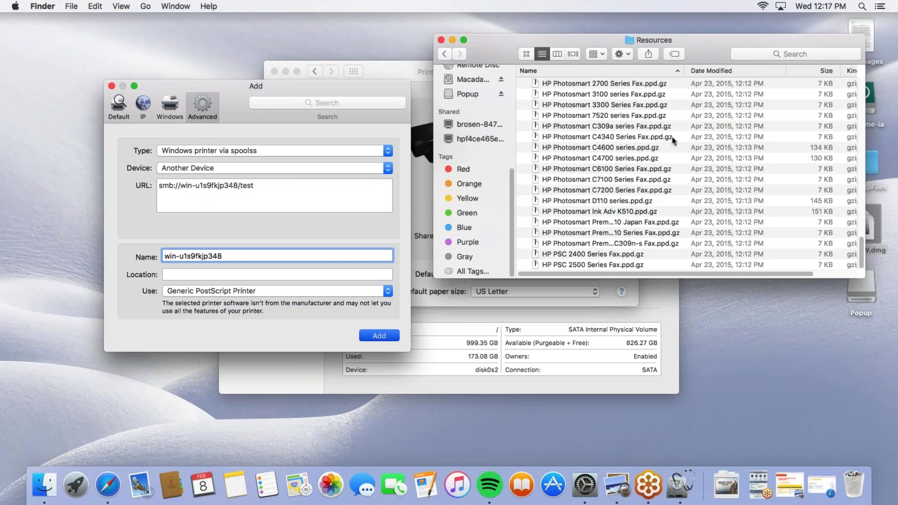
# Confirm adding the Windows printer win-u1s9fkjp348 so its setup begins
pyautogui.press('Return')
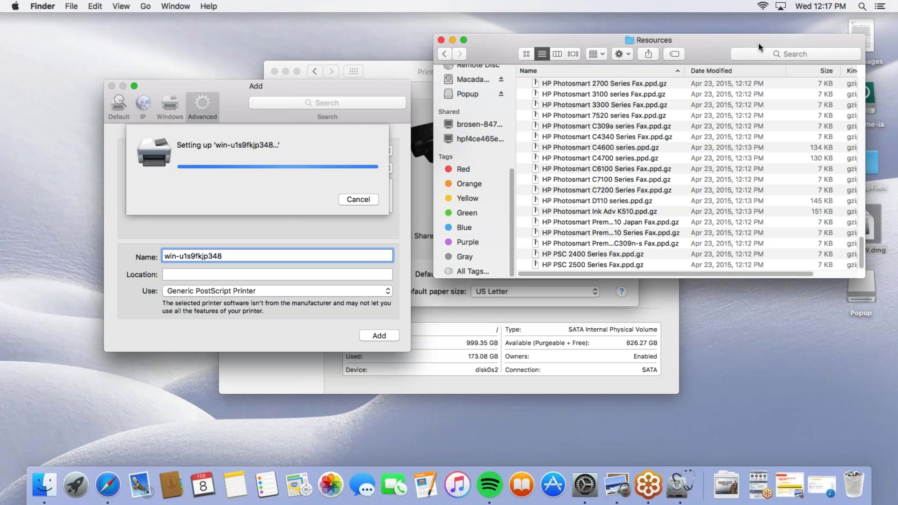
pyautogui.moveTo(738, 43); pyautogui.dragTo(679, 30)
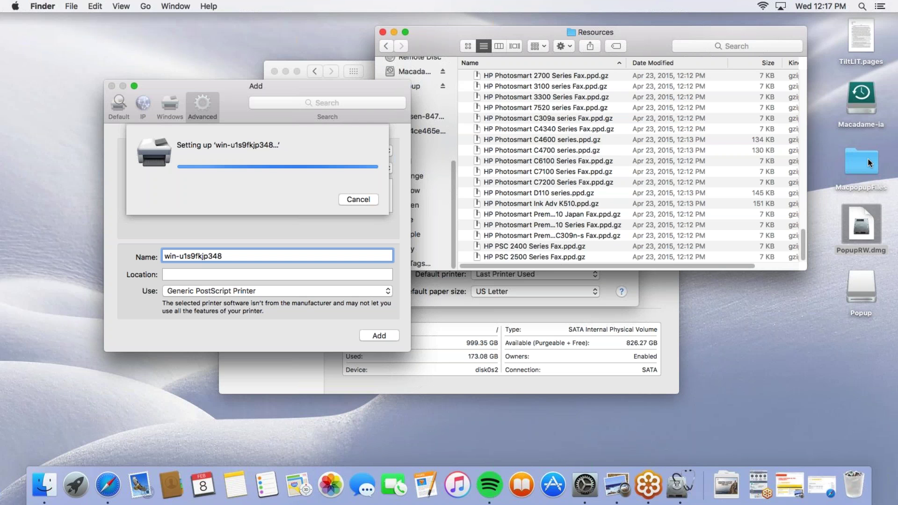
# Open the MacpopupFiles desktop folder and look at PostInstall.sh inside Popup Files
pyautogui.doubleClick(868, 158)
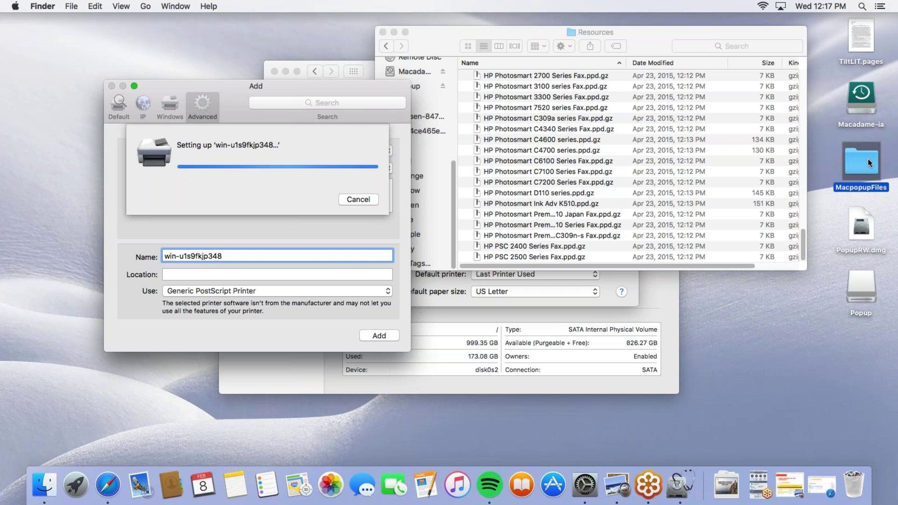
pyautogui.doubleClick(518, 99)
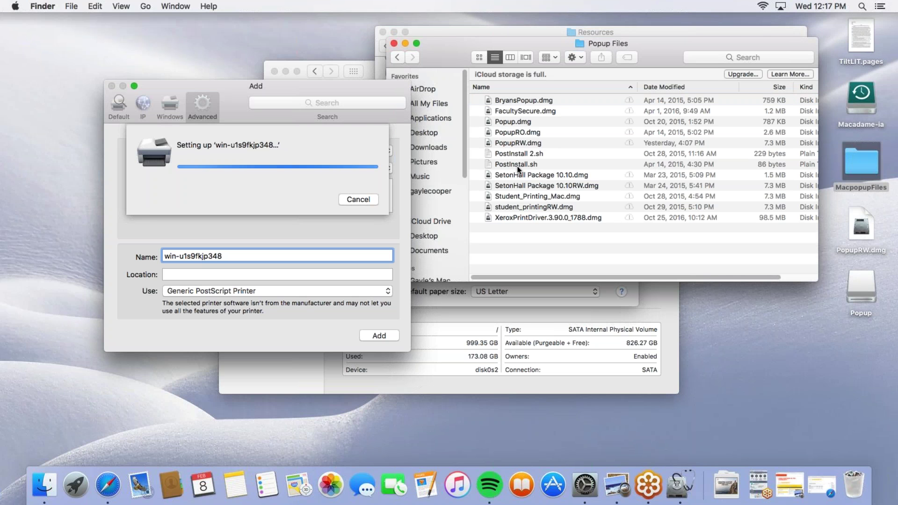
pyautogui.click(516, 165)
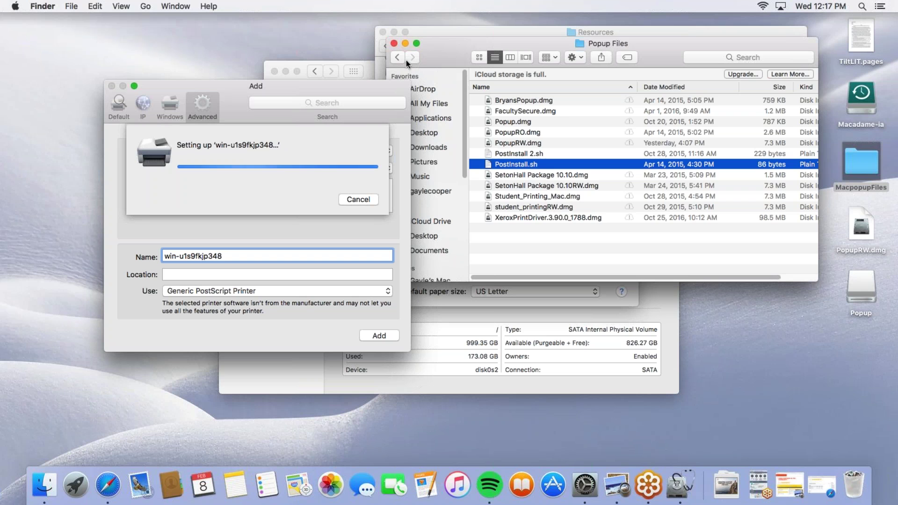
pyautogui.click(393, 57)
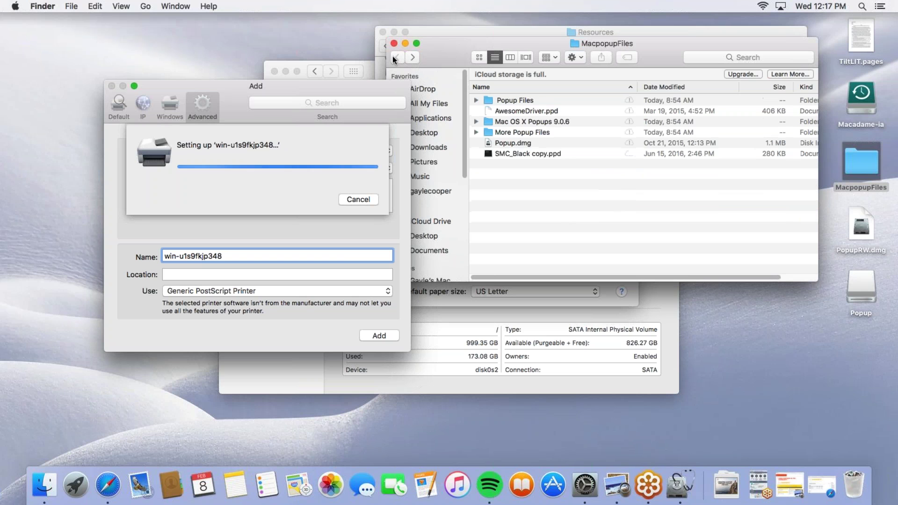
# Copy AwesomeDriver.ppd from the MacpopupFiles folder
pyautogui.click(546, 153)
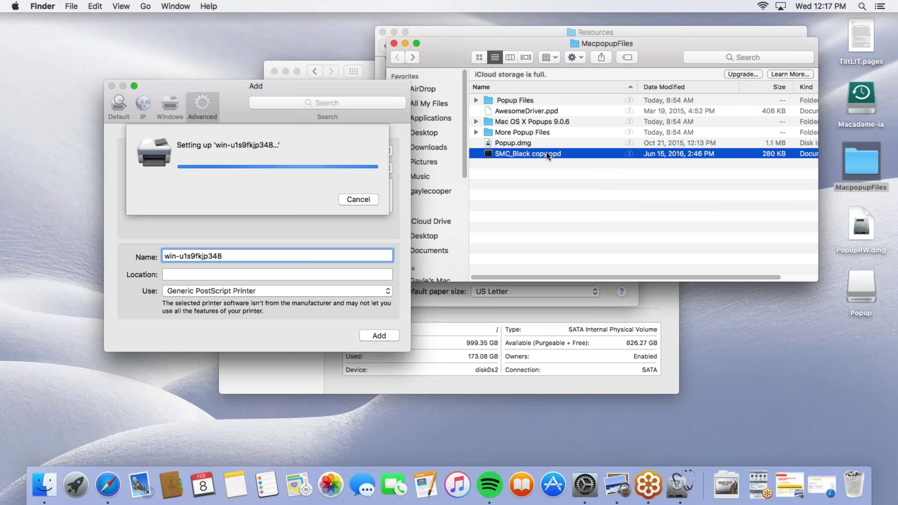
pyautogui.click(548, 112)
pyautogui.rightClick(549, 113)
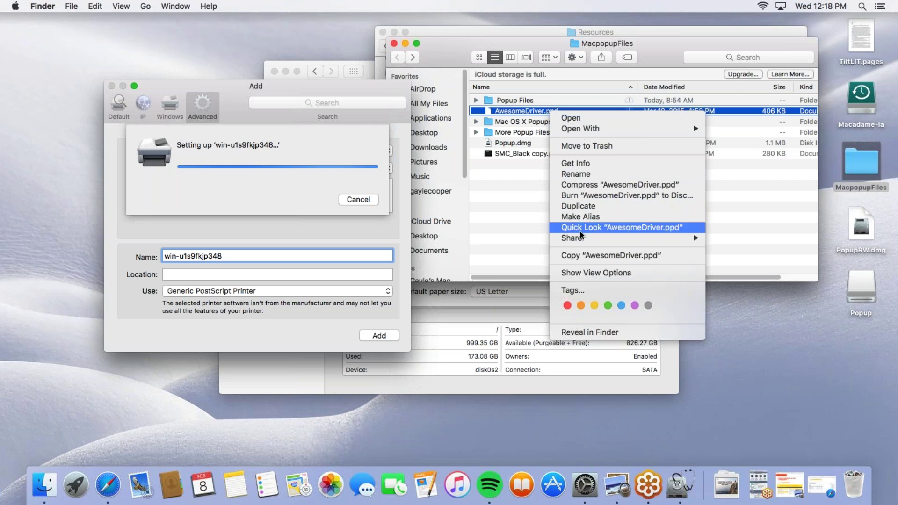
pyautogui.click(585, 255)
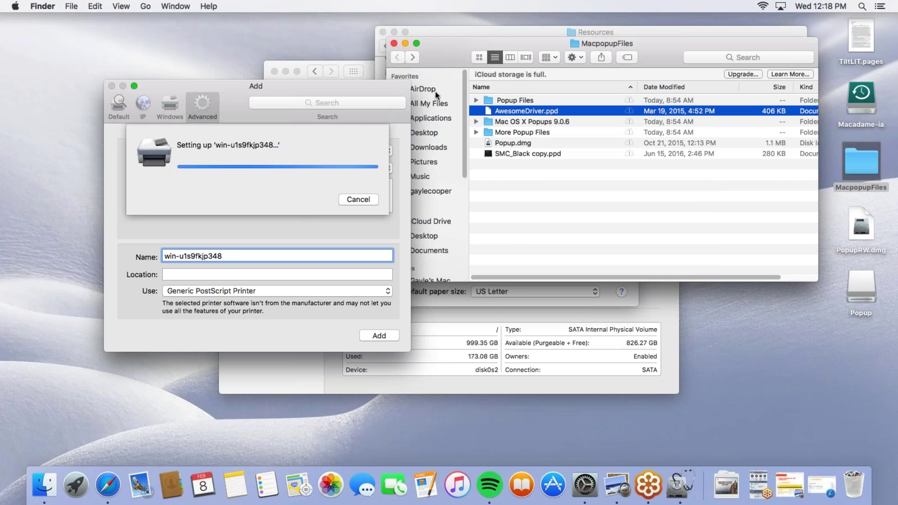
pyautogui.rightClick(45, 485)
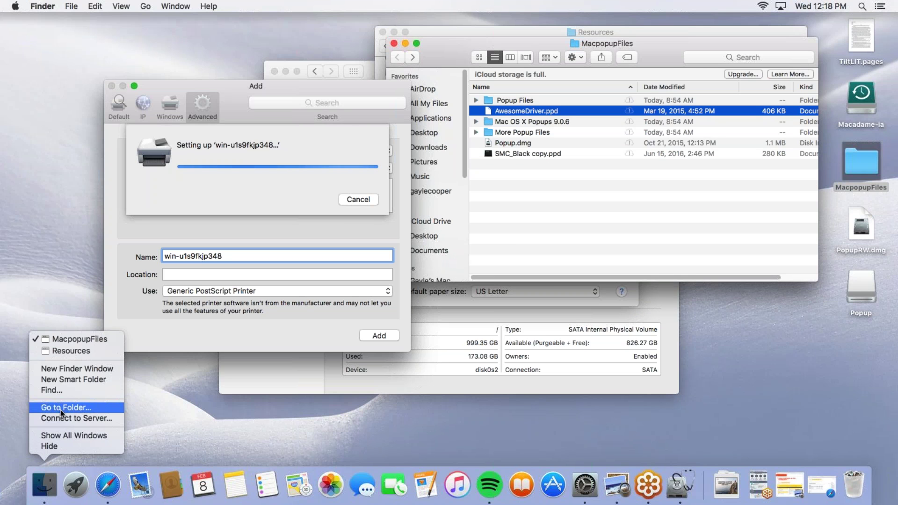
# Open a new Finder window and navigate to the Custom folder on the Popup disk
pyautogui.click(62, 369)
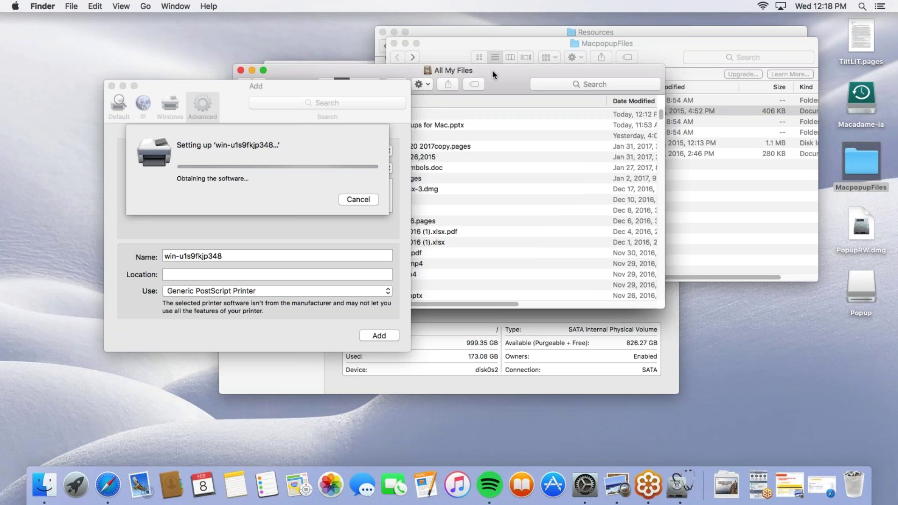
pyautogui.moveTo(492, 71); pyautogui.dragTo(677, 78)
pyautogui.scroll(-10, 455, 275)
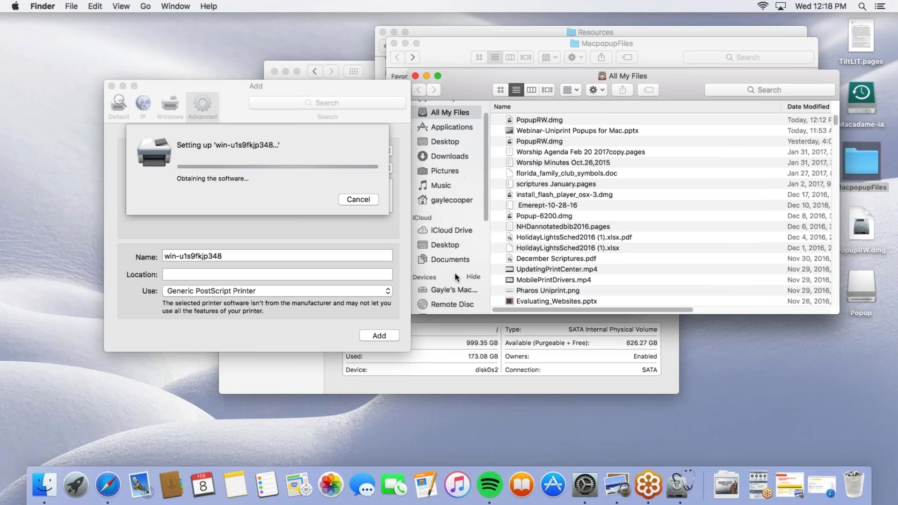
pyautogui.click(441, 154)
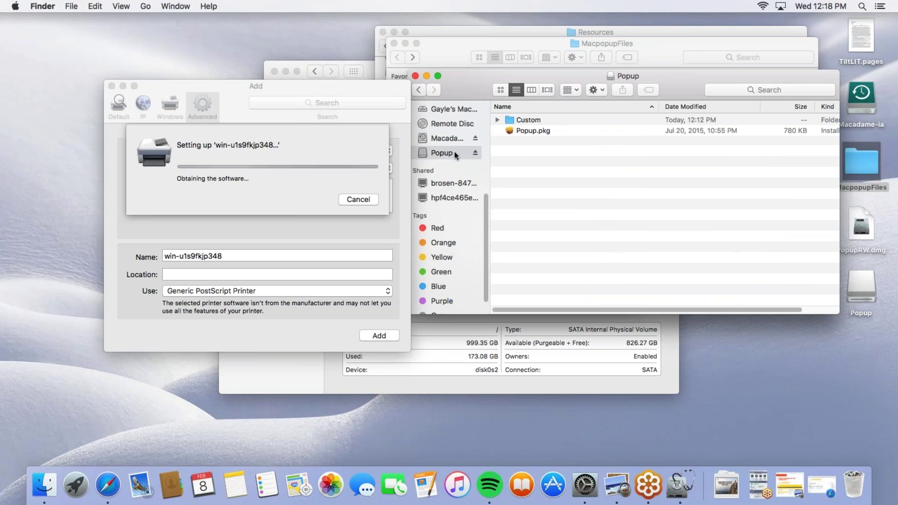
pyautogui.doubleClick(526, 121)
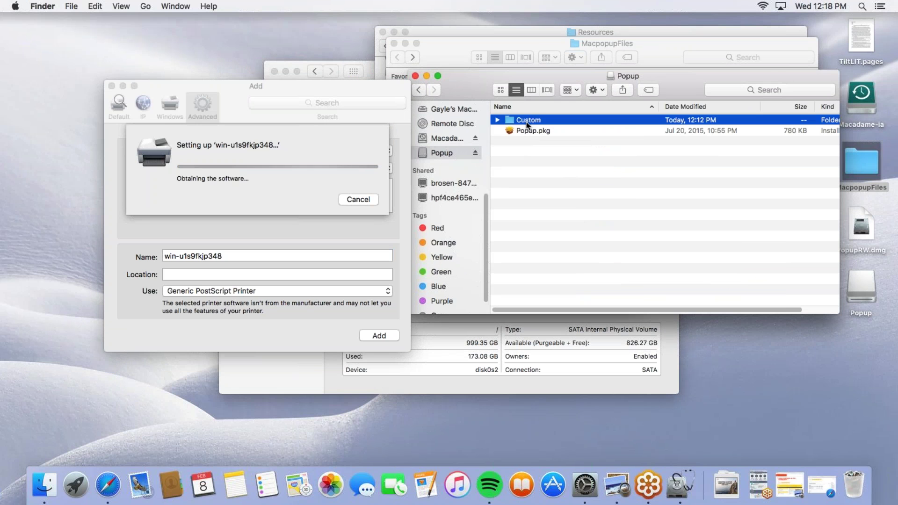
# Paste AwesomeDriver.ppd into the Custom folder and bring the MacpopupFiles window forward
pyautogui.rightClick(536, 184)
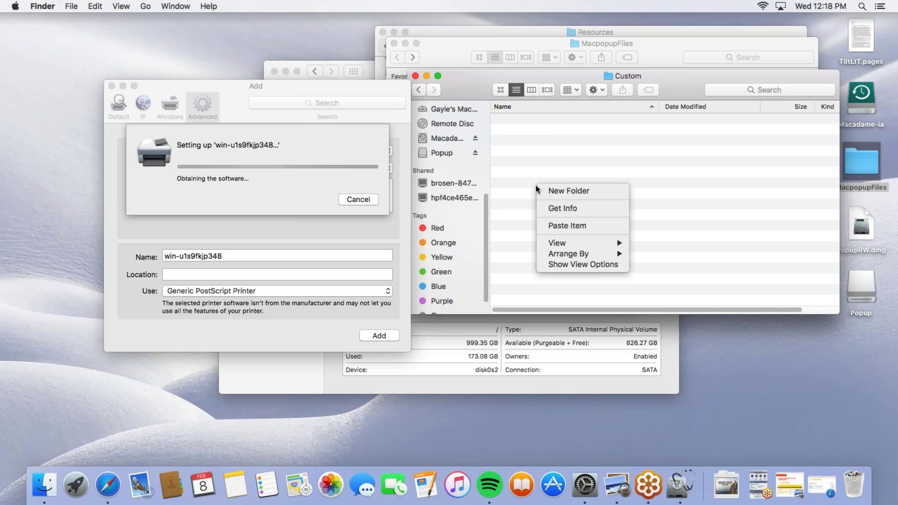
pyautogui.click(551, 226)
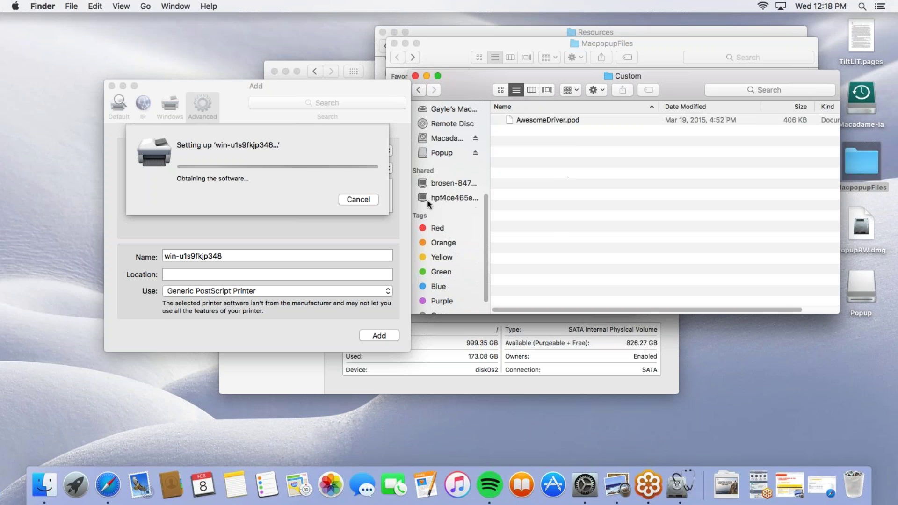
pyautogui.click(355, 198)
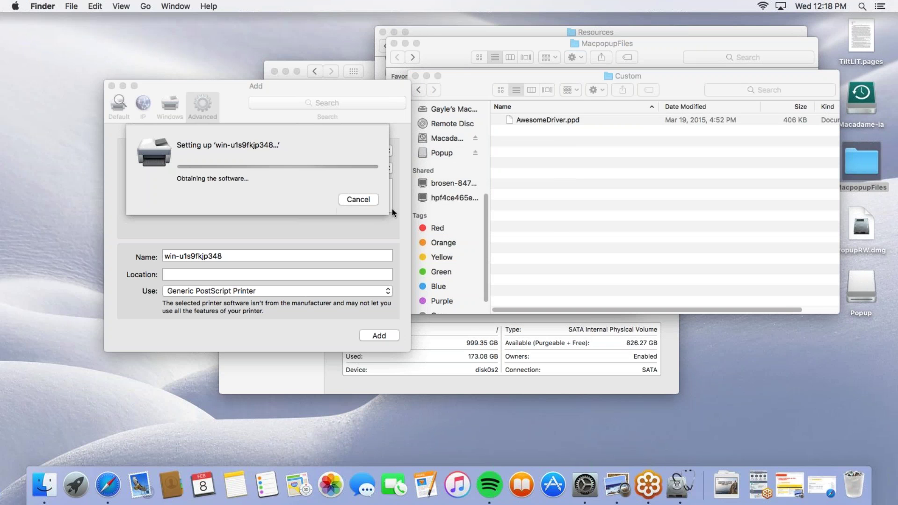
pyautogui.click(612, 220)
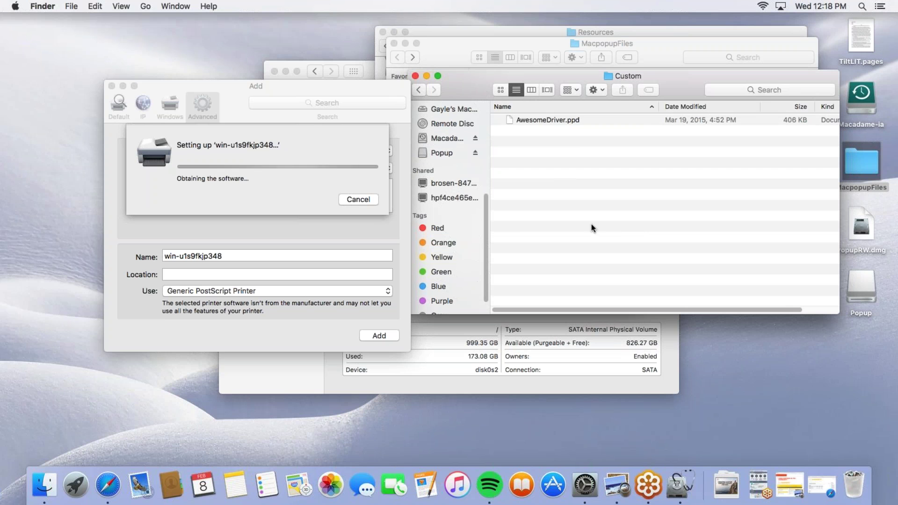
pyautogui.click(656, 45)
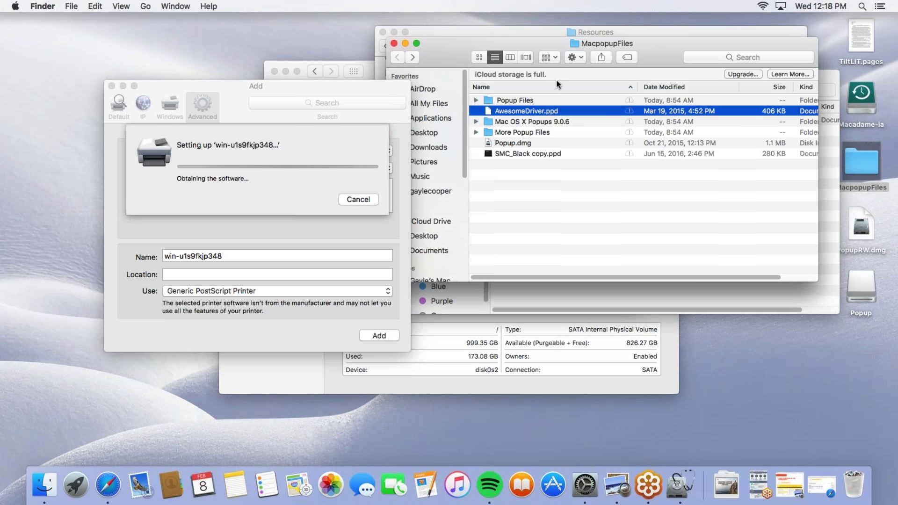
# Copy PostInstall.sh from Popup Files and paste it into the Popup disk's Custom folder
pyautogui.click(514, 99)
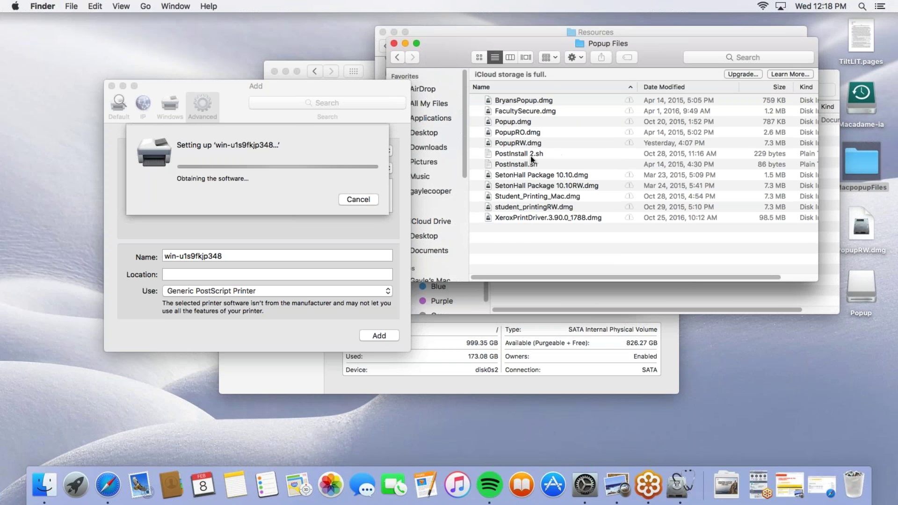
pyautogui.rightClick(527, 164)
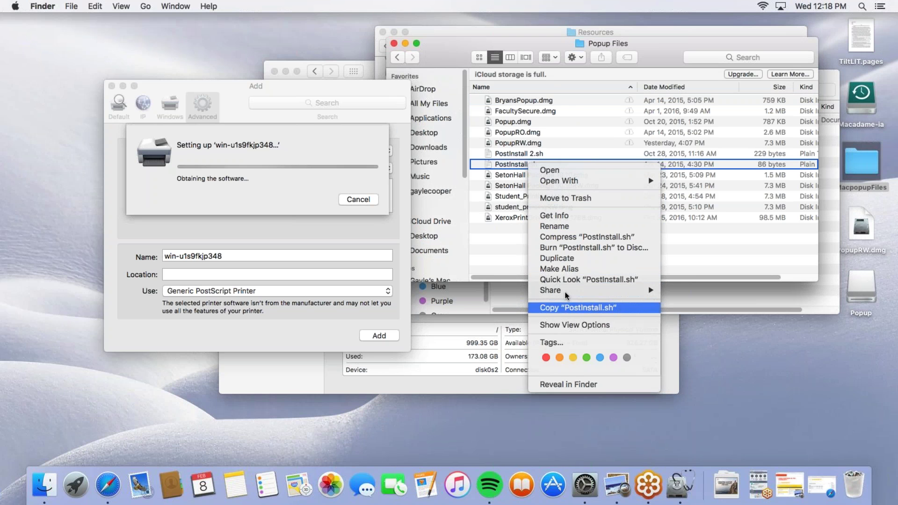
pyautogui.click(566, 308)
pyautogui.moveTo(620, 54); pyautogui.dragTo(682, 131)
pyautogui.click(503, 79)
pyautogui.rightClick(575, 184)
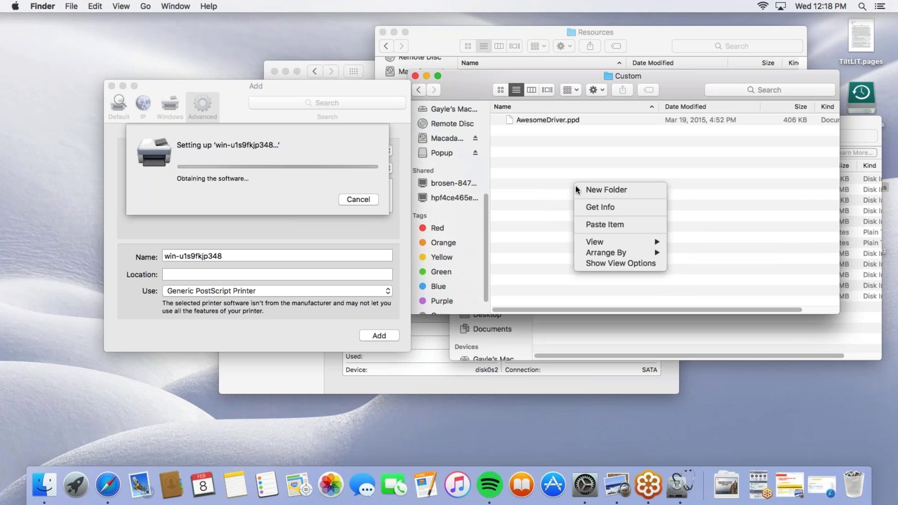
pyautogui.click(602, 225)
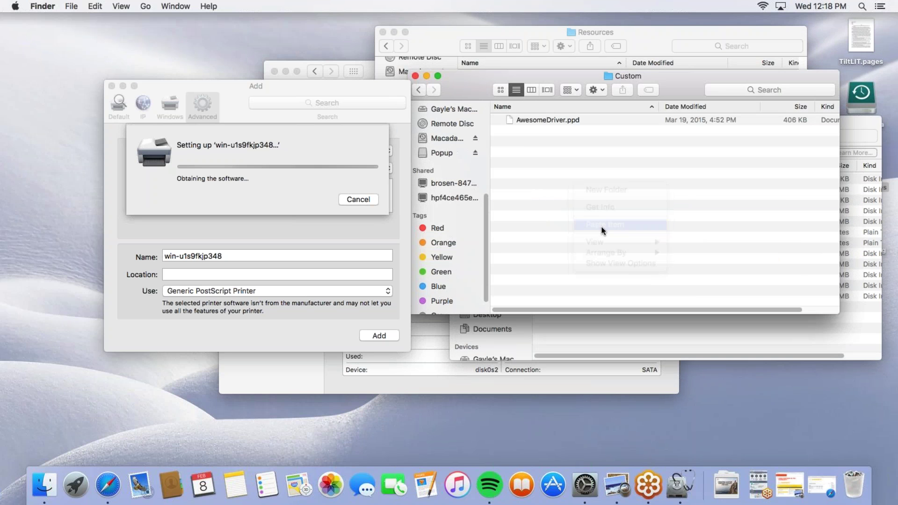
pyautogui.click(417, 86)
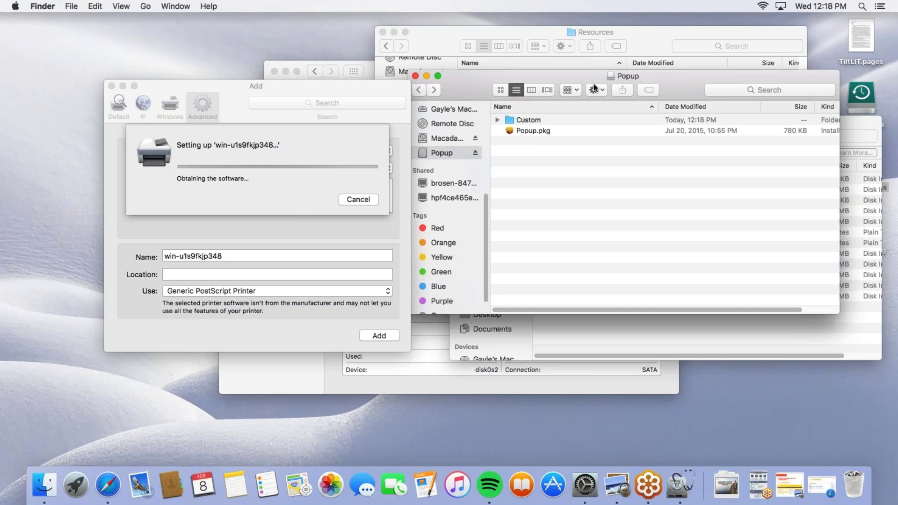
# Open the Custom folder and show the Open With choices for PostInstall.sh
pyautogui.click(524, 123)
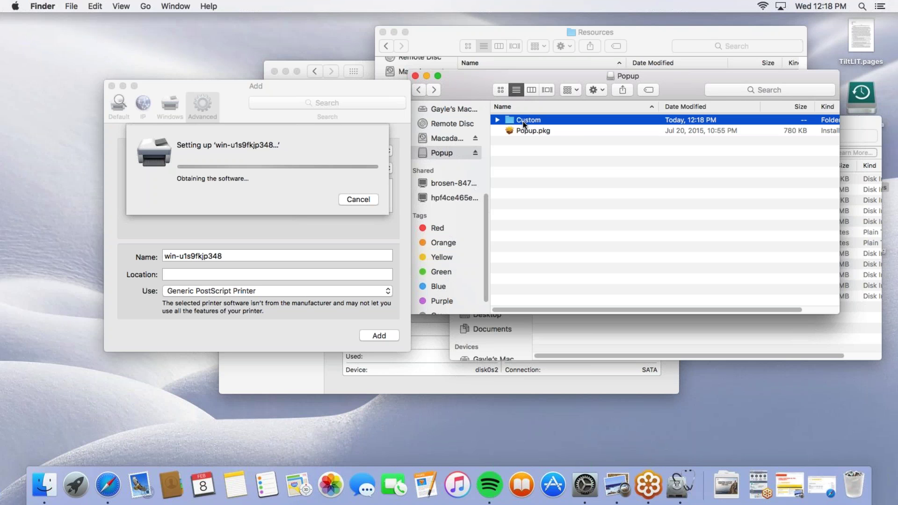
pyautogui.doubleClick(524, 122)
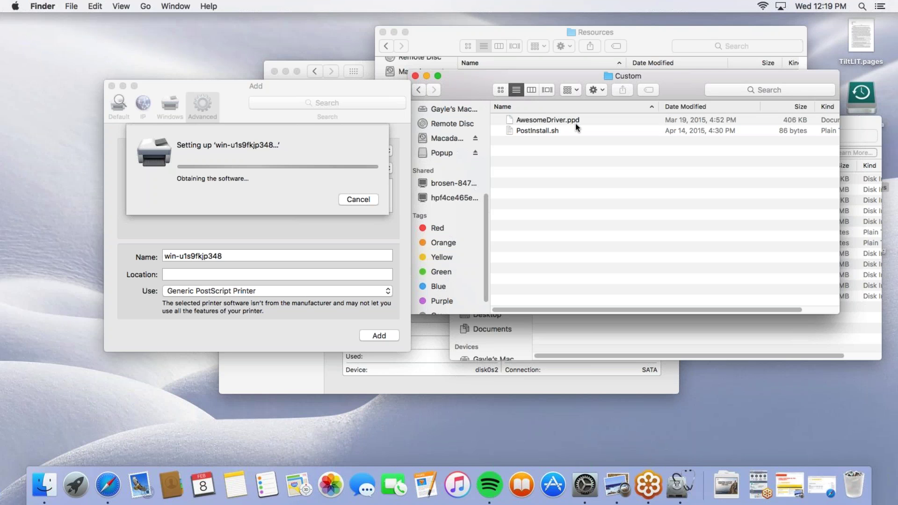
pyautogui.rightClick(544, 132)
pyautogui.moveTo(589, 146)
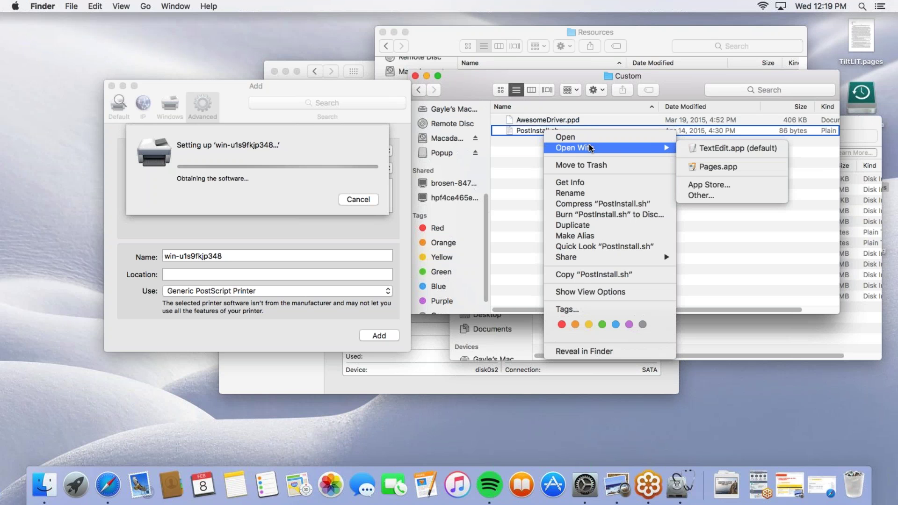
# Open PostInstall.sh in TextEdit, accept the printer setup sheet, and inspect the lpadmin line
pyautogui.click(708, 149)
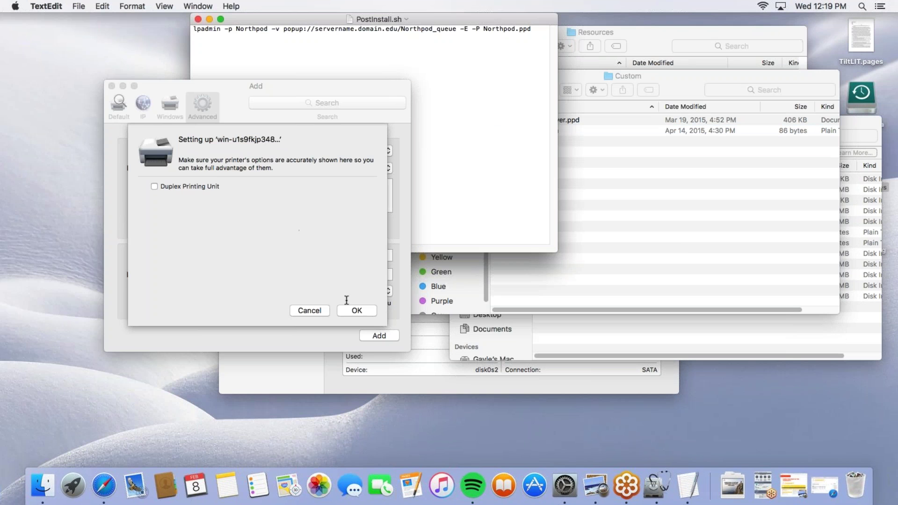
pyautogui.click(356, 310)
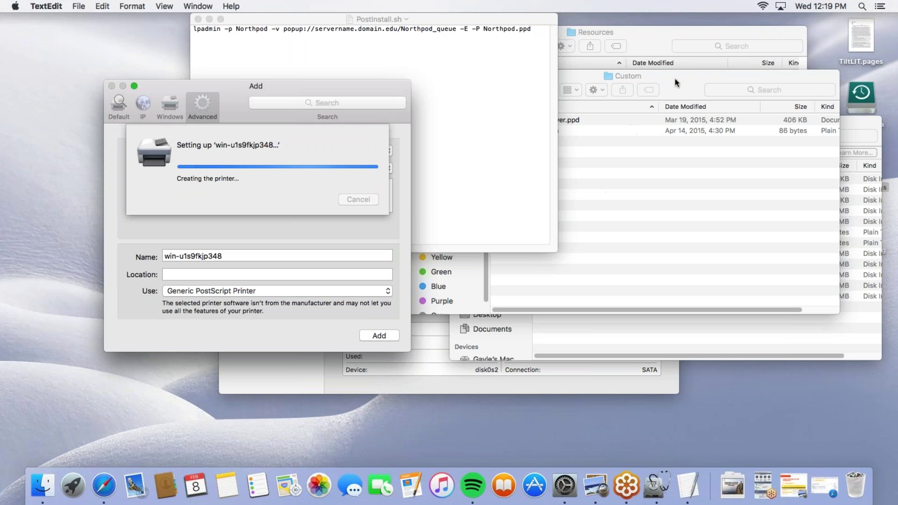
pyautogui.moveTo(413, 18); pyautogui.dragTo(668, 44)
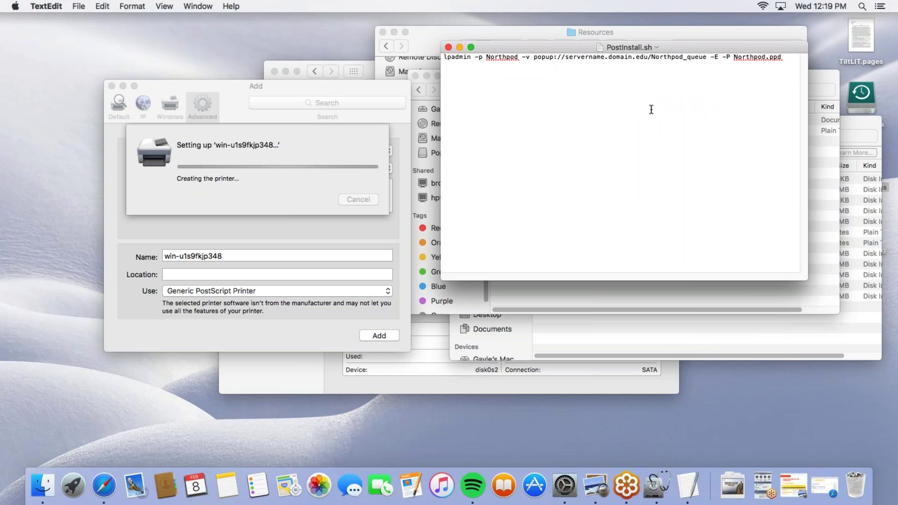
pyautogui.moveTo(781, 57); pyautogui.dragTo(443, 54)
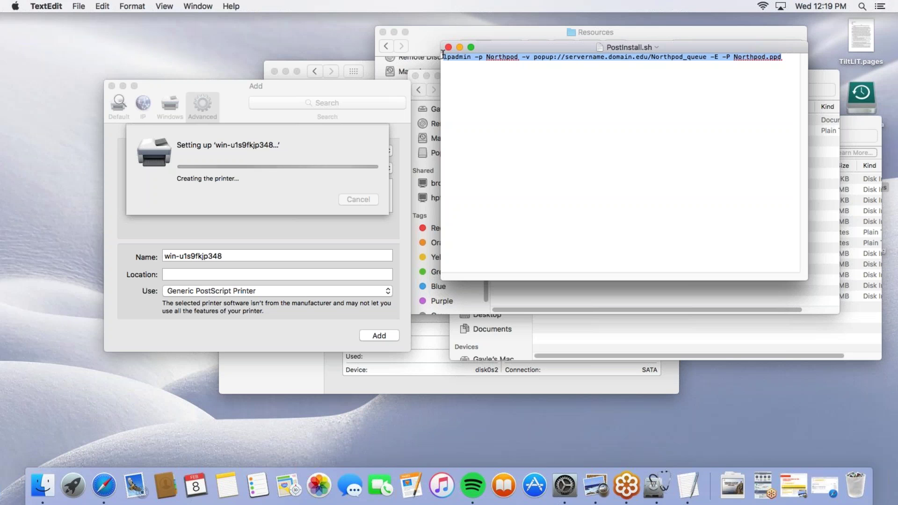
pyautogui.click(569, 94)
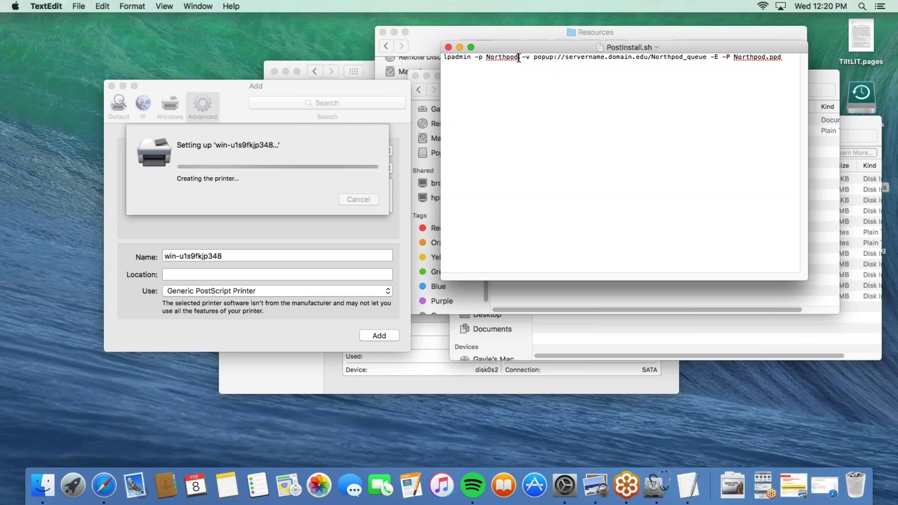
# Edit the lpadmin line to use printer Test, server win-u1s9fkjp348 and queue Test
pyautogui.click(518, 57)
pyautogui.press('BackSpace')
pyautogui.press('BackSpace')
pyautogui.press('BackSpace')
pyautogui.press('BackSpace')
pyautogui.press('BackSpace')
pyautogui.press('BackSpace')
pyautogui.press('BackSpace')
pyautogui.press('BackSpace')
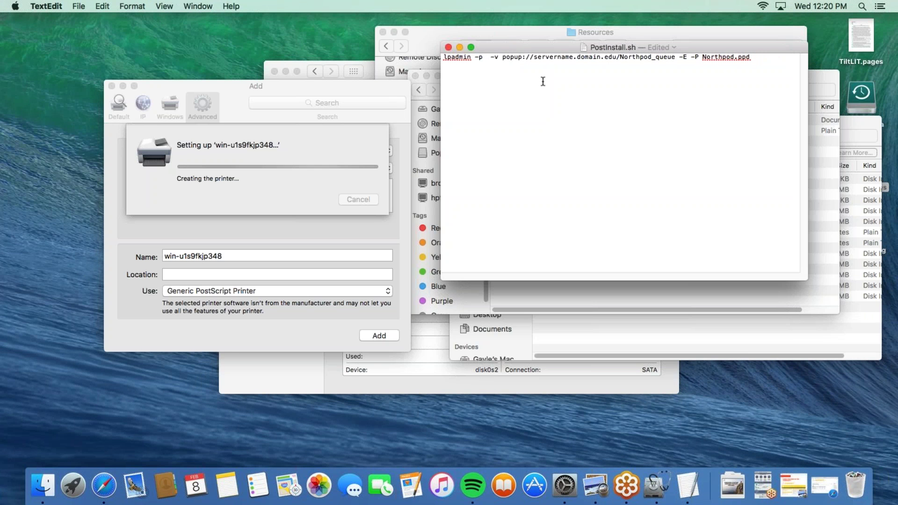
pyautogui.write('Test')
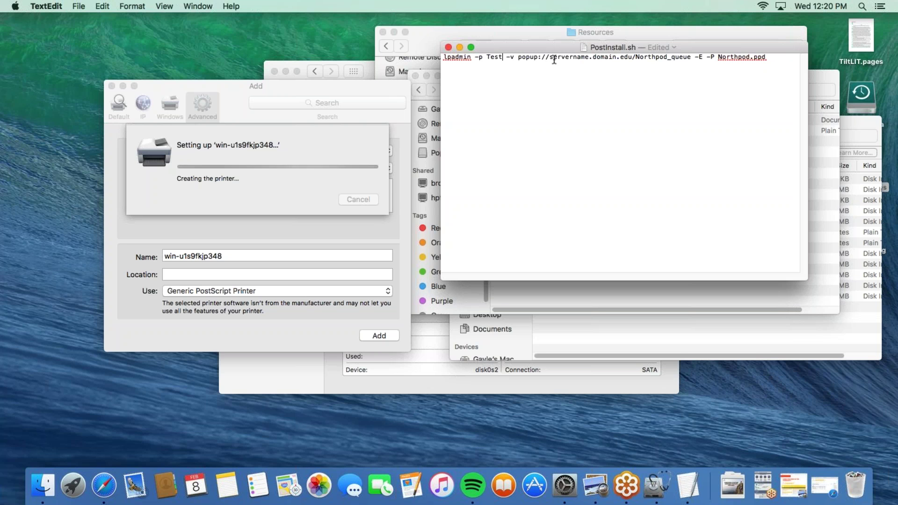
pyautogui.moveTo(632, 57); pyautogui.dragTo(551, 59)
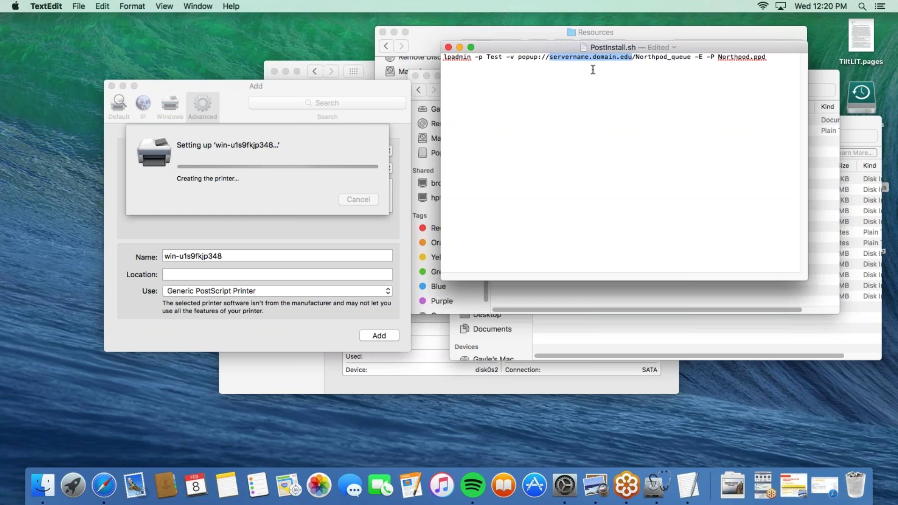
pyautogui.write('win-')
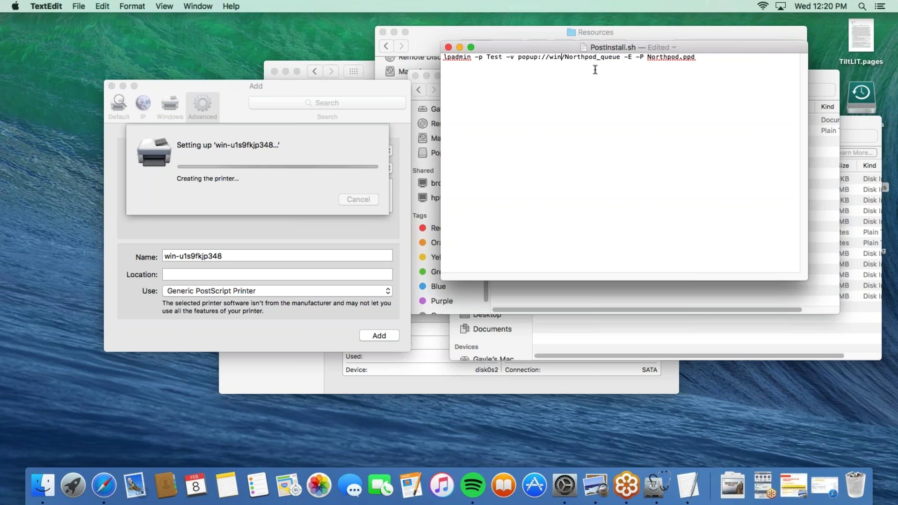
pyautogui.write('u1s')
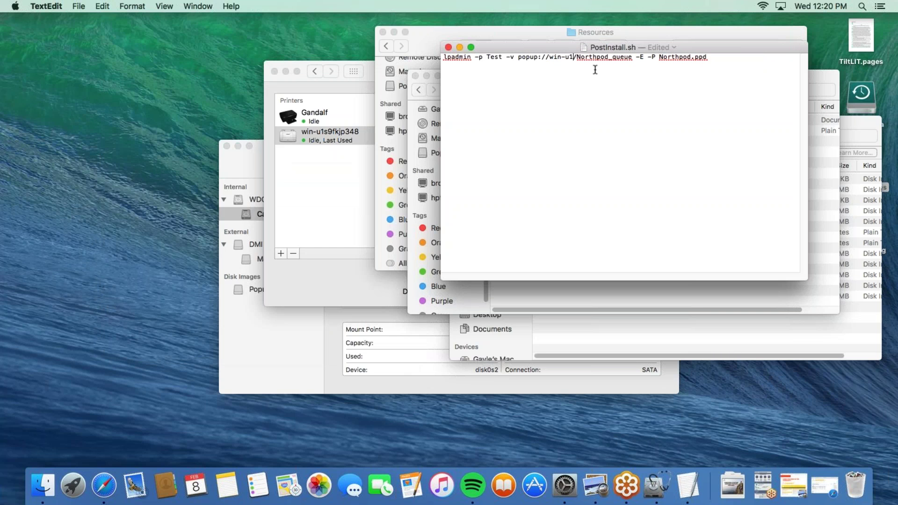
pyautogui.write('9fk')
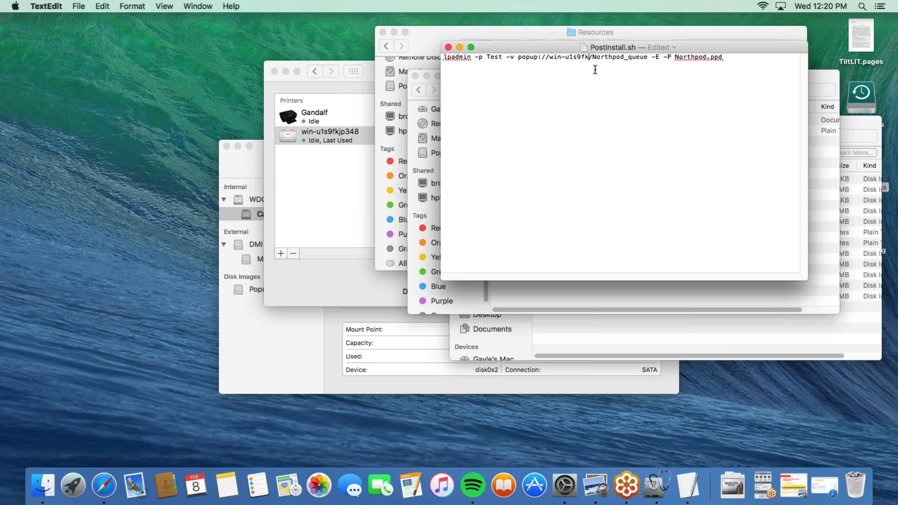
pyautogui.write('jp')
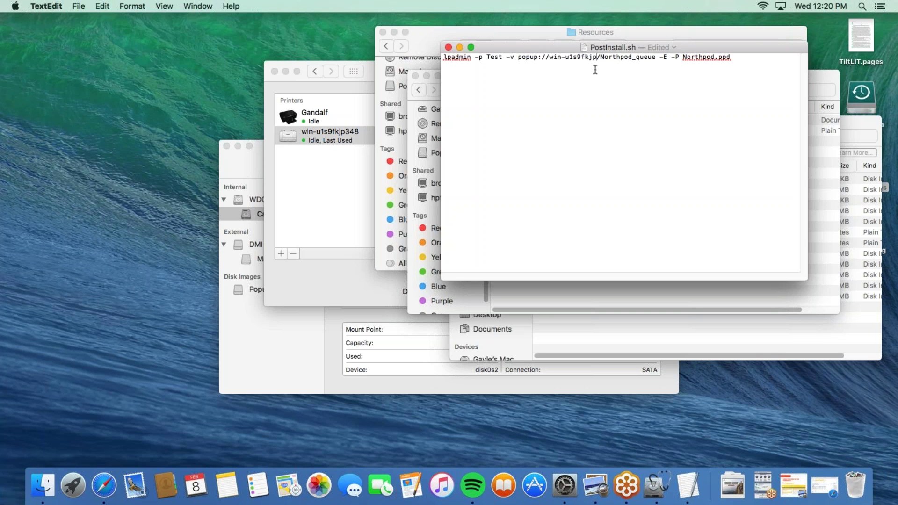
pyautogui.write('348')
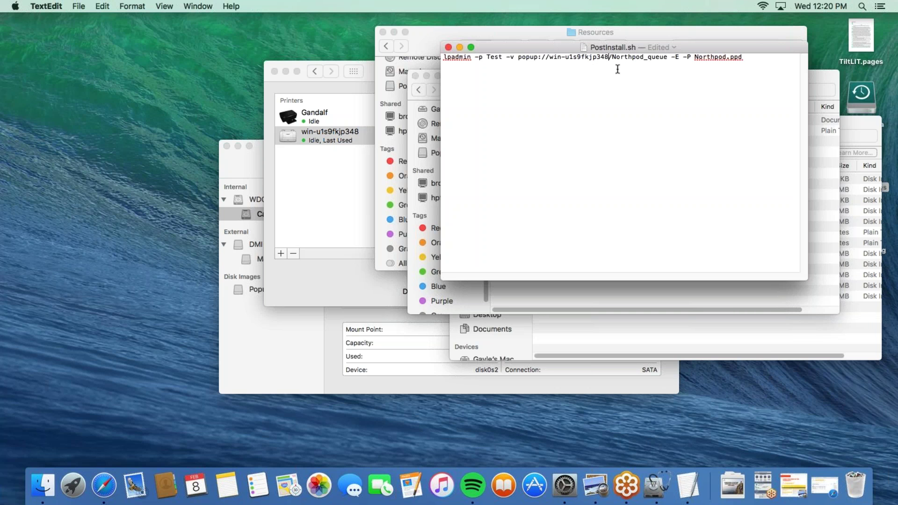
pyautogui.moveTo(668, 57); pyautogui.dragTo(612, 57)
pyautogui.write('Te')
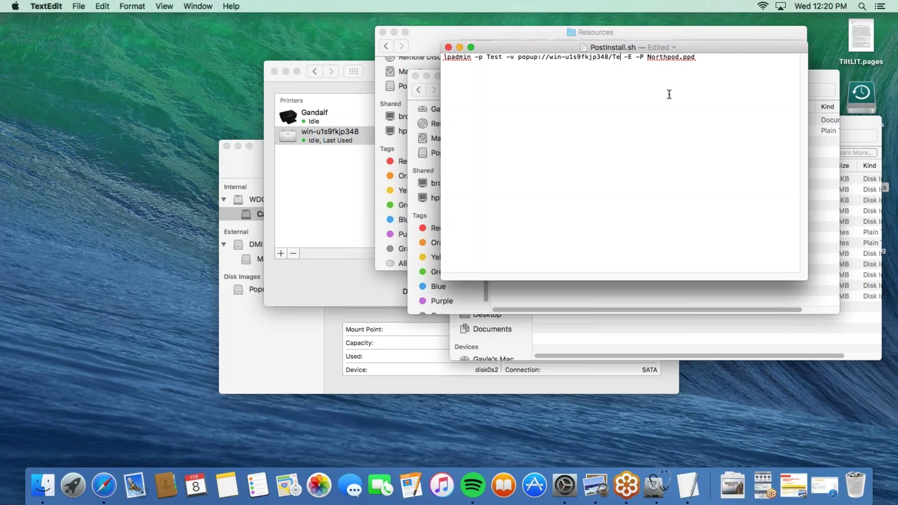
pyautogui.write('st')
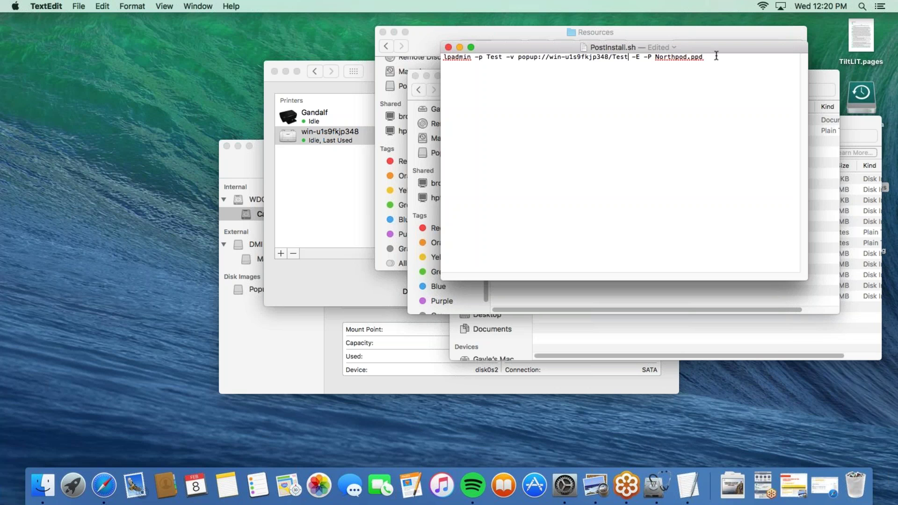
pyautogui.moveTo(600, 48); pyautogui.dragTo(231, 61)
# Replace Northpod.ppd with AwesomeDriver.ppd as the driver in the lpadmin line
pyautogui.click(320, 70)
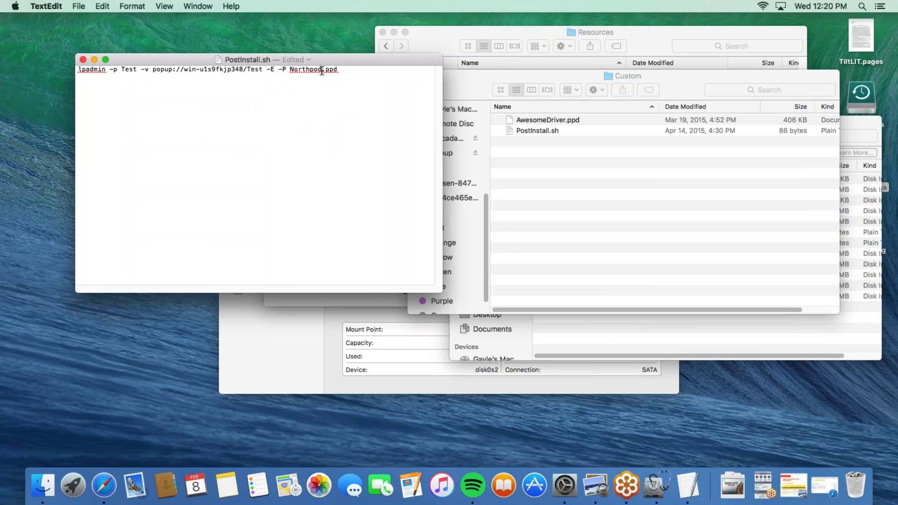
pyautogui.press('BackSpace')
pyautogui.press('BackSpace')
pyautogui.press('BackSpace')
pyautogui.press('BackSpace')
pyautogui.press('BackSpace')
pyautogui.press('BackSpace')
pyautogui.press('BackSpace')
pyautogui.press('BackSpace')
pyautogui.write('AwesomeDriver')
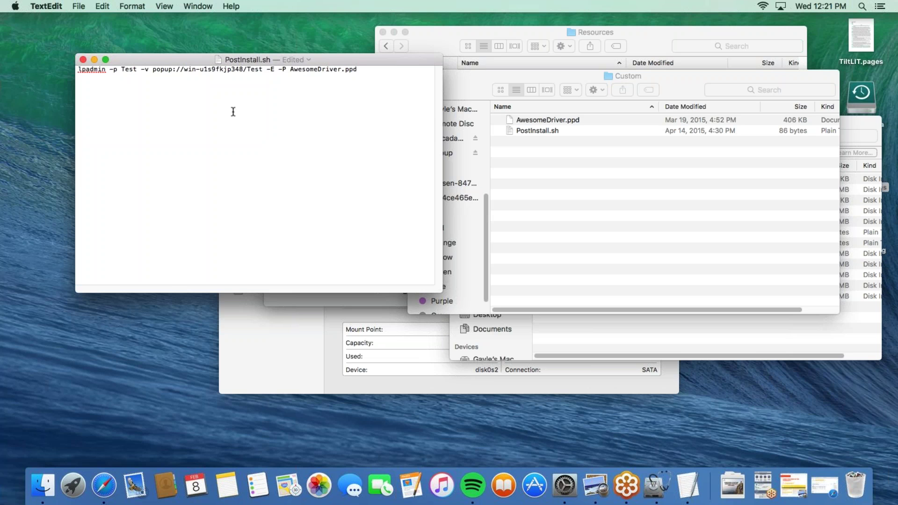
# Save the edited PostInstall.sh script
pyautogui.click(72, 6)
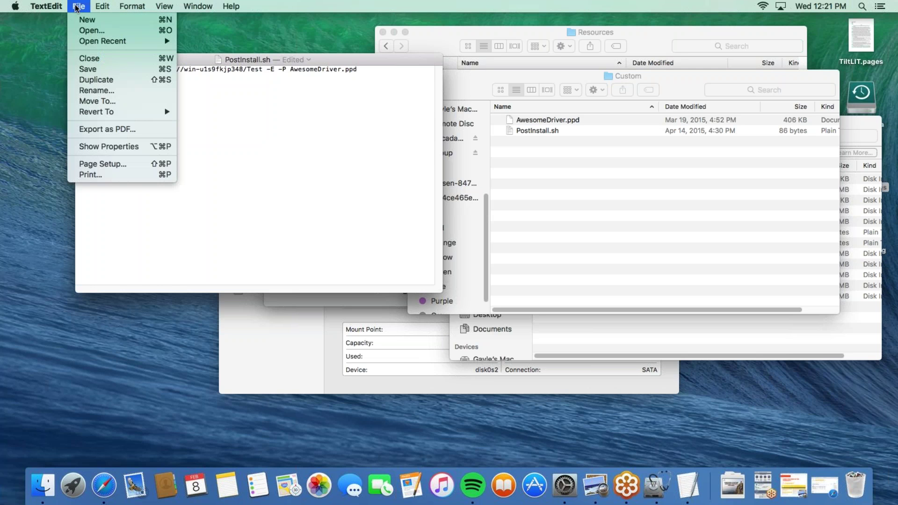
pyautogui.click(357, 75)
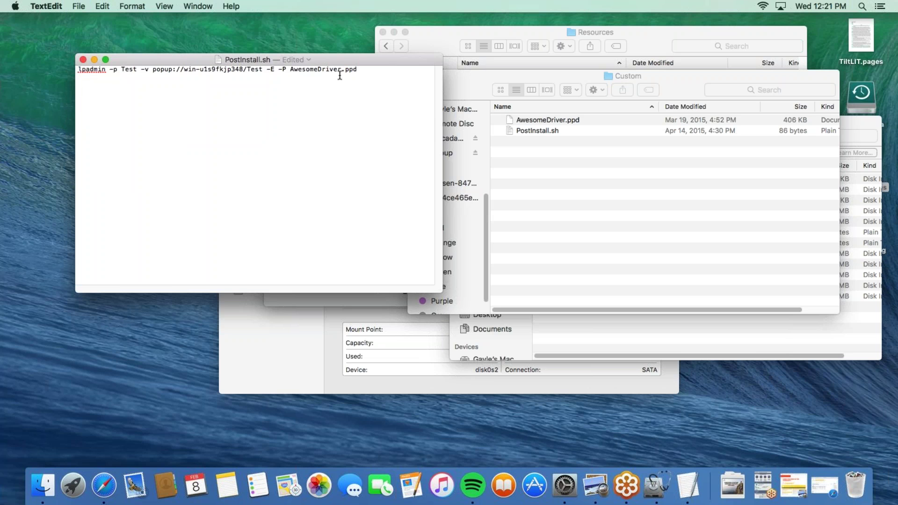
pyautogui.click(79, 6)
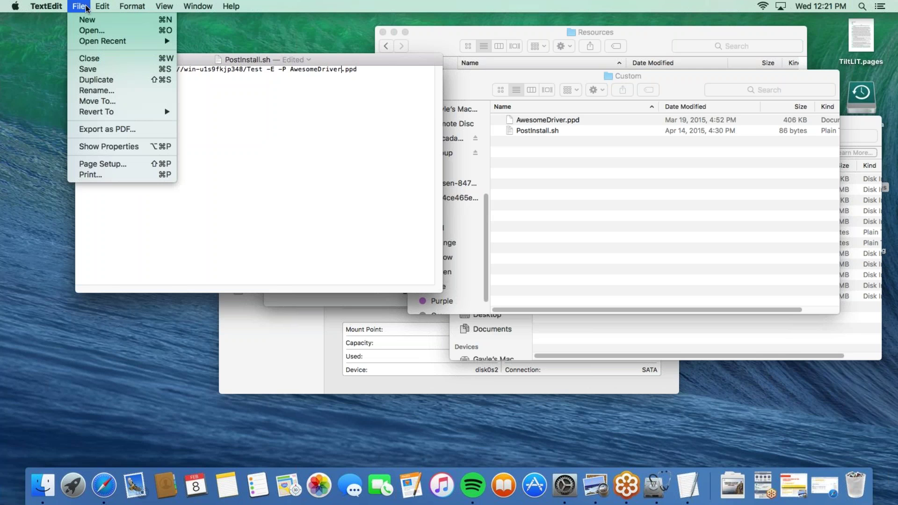
pyautogui.click(99, 70)
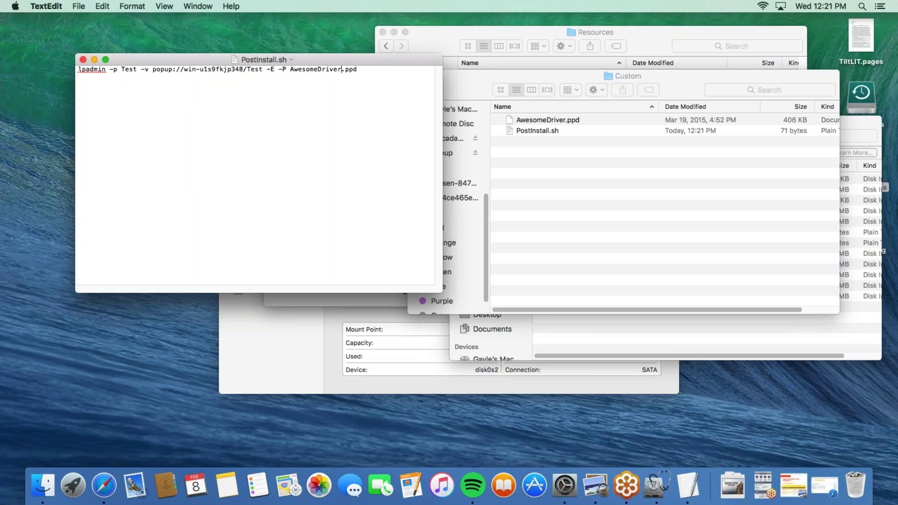
pyautogui.moveTo(308, 62); pyautogui.dragTo(369, 80)
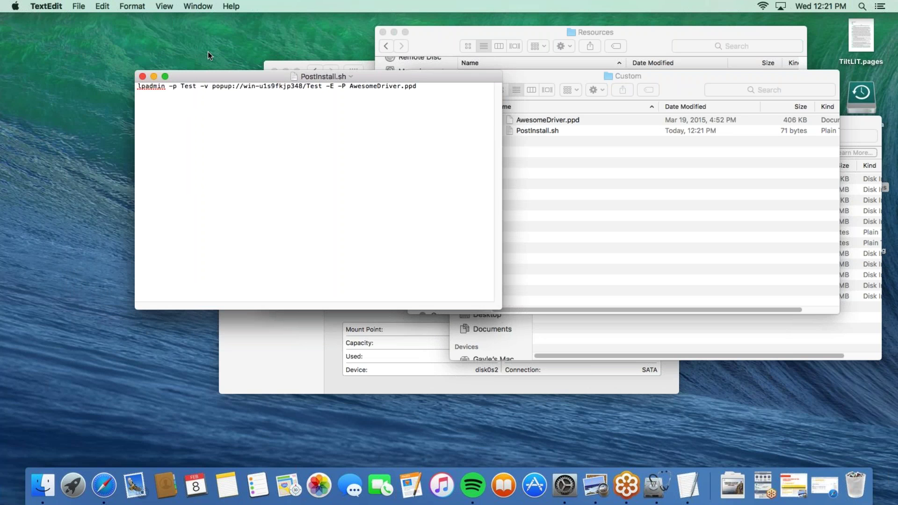
# Convert the script to rich then plain text, save it as PostInstall.txt, and close it
pyautogui.click(139, 10)
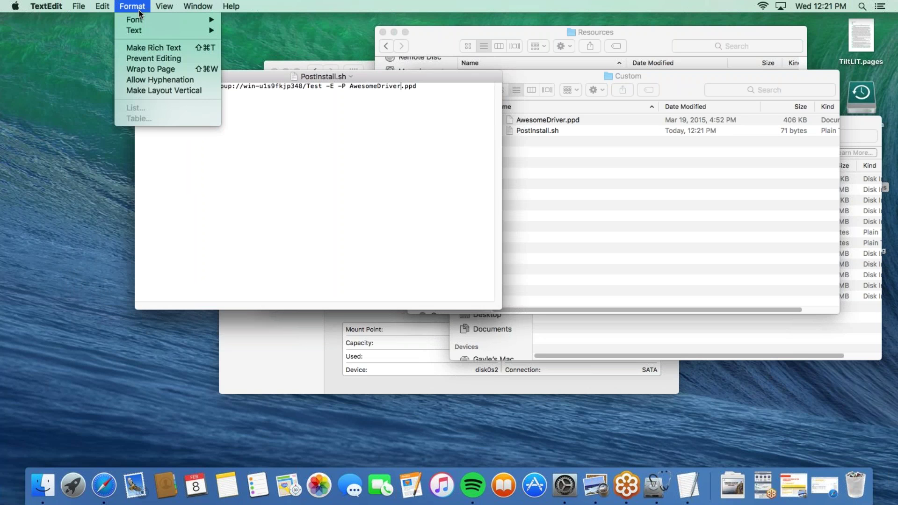
pyautogui.click(170, 49)
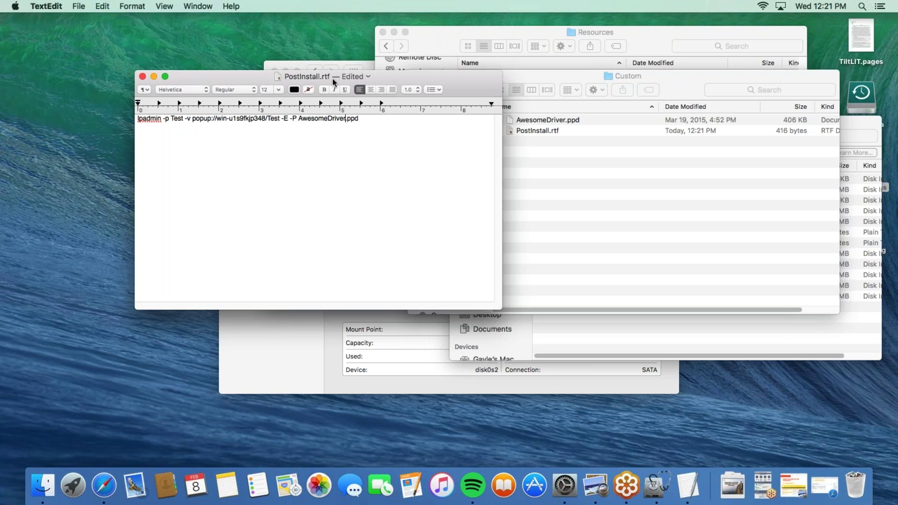
pyautogui.click(132, 6)
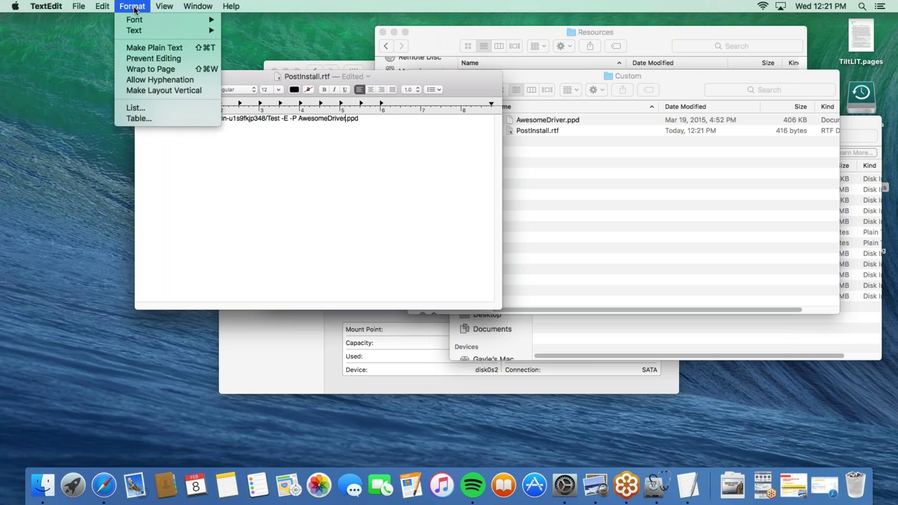
pyautogui.click(157, 47)
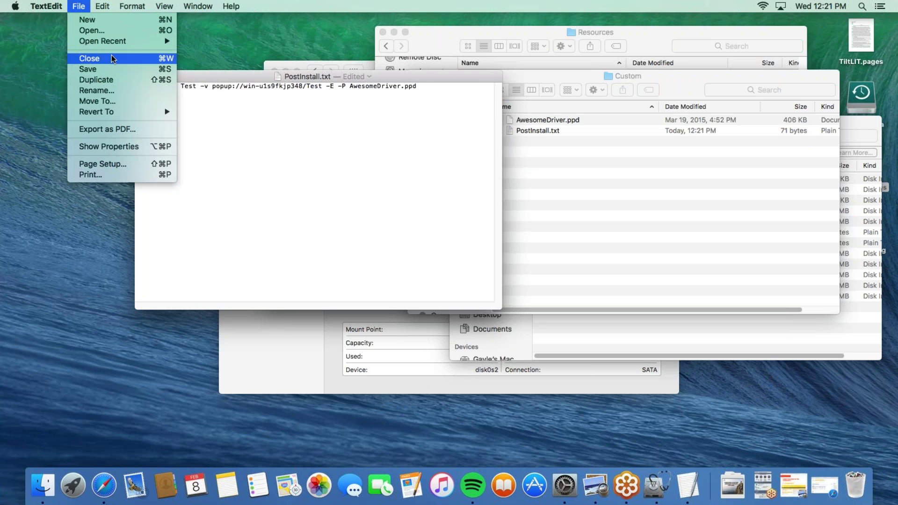
pyautogui.click(111, 69)
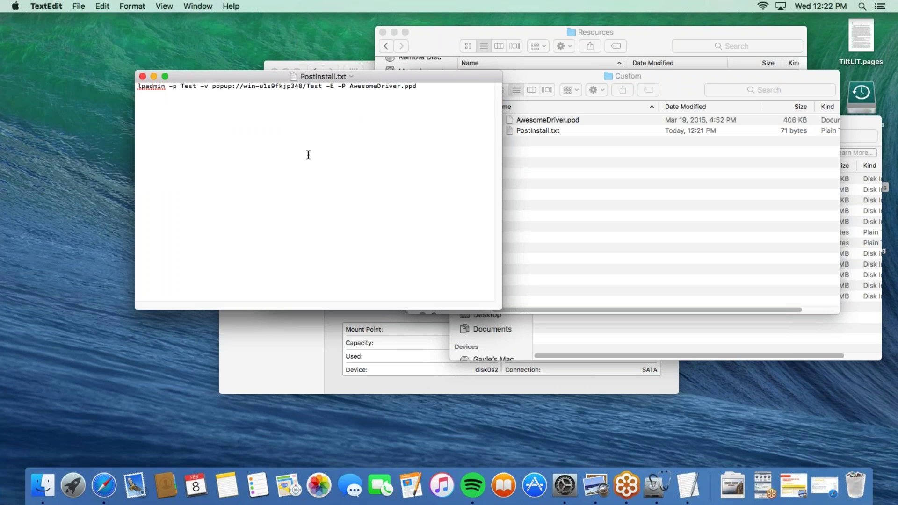
pyautogui.click(143, 77)
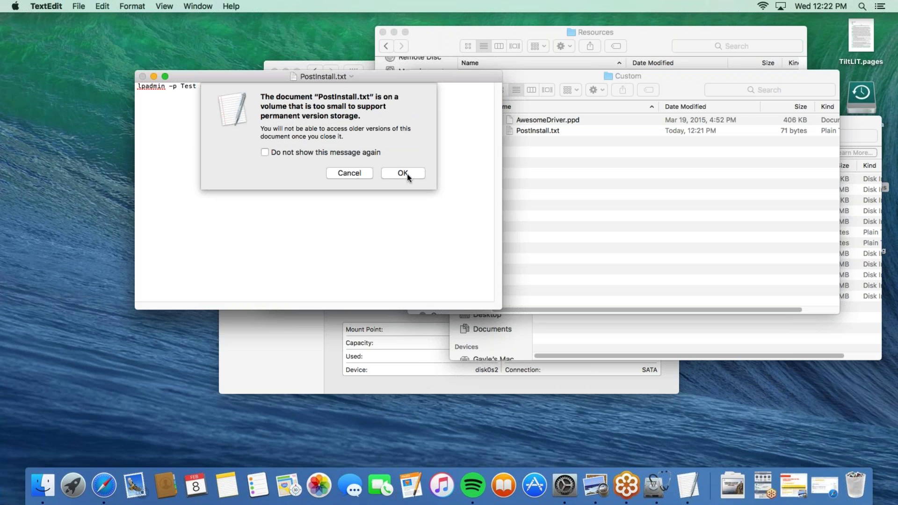
pyautogui.click(403, 173)
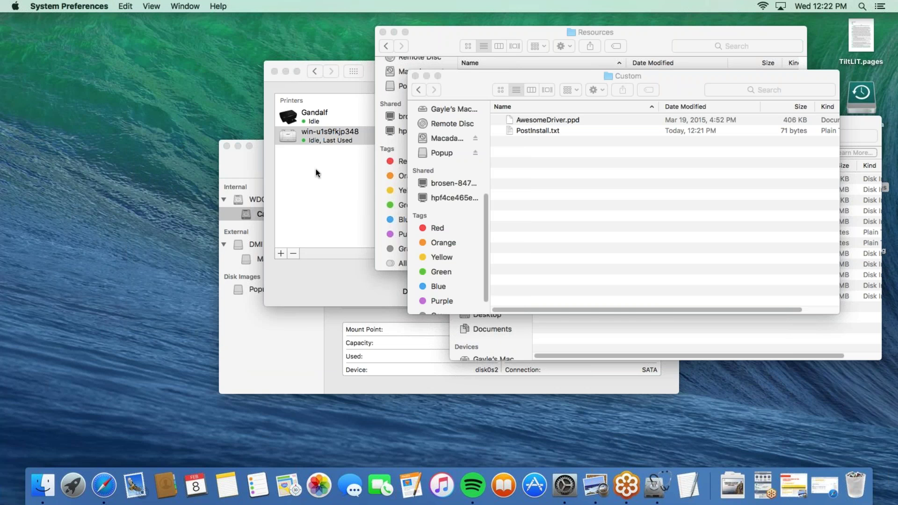
# Select the win-u1s9fkjp348 printer, then bring the Resources driver folder to the front
pyautogui.click(315, 169)
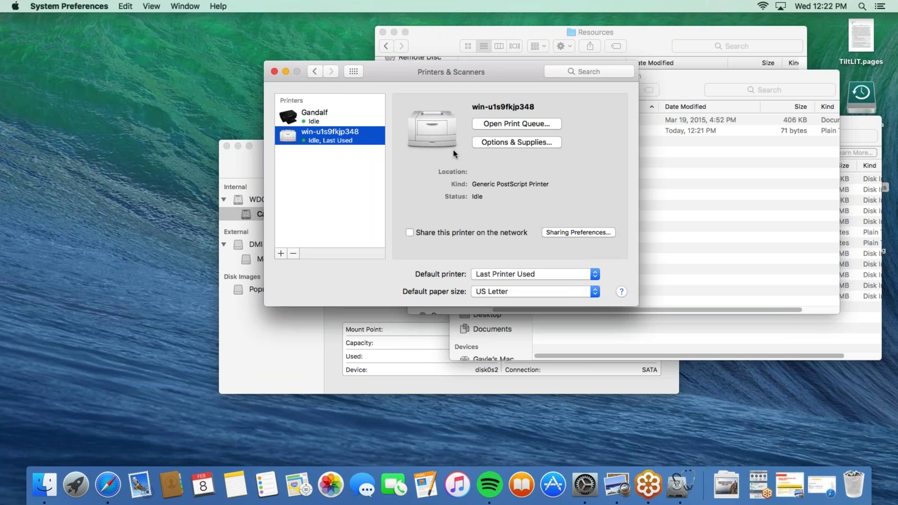
pyautogui.click(670, 27)
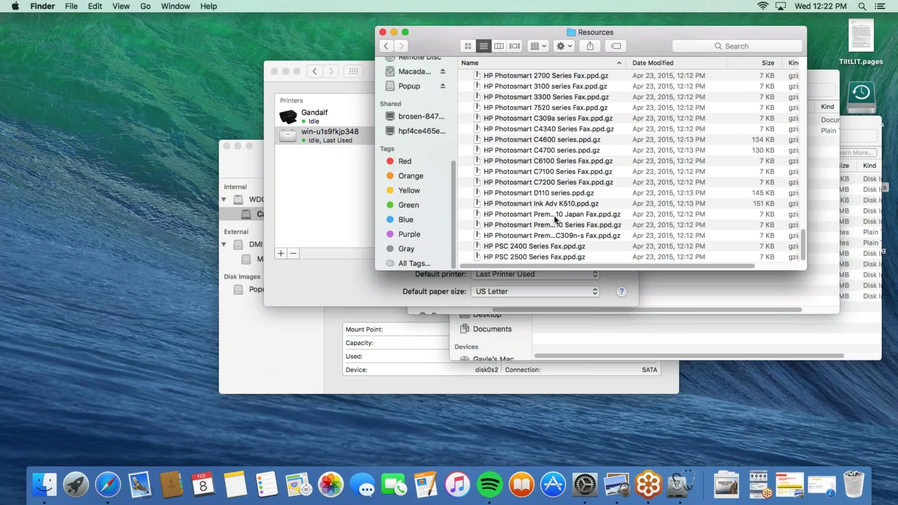
pyautogui.scroll(10, 801, 74)
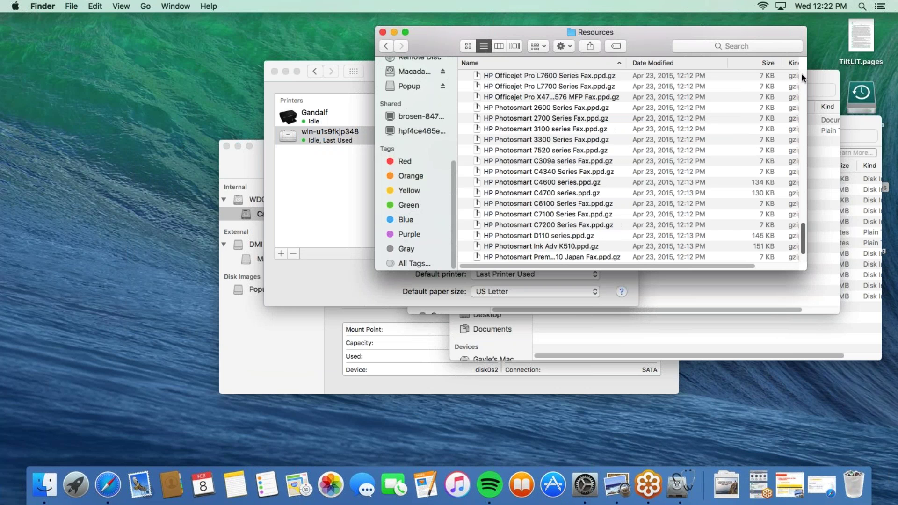
pyautogui.scroll(15, 801, 74)
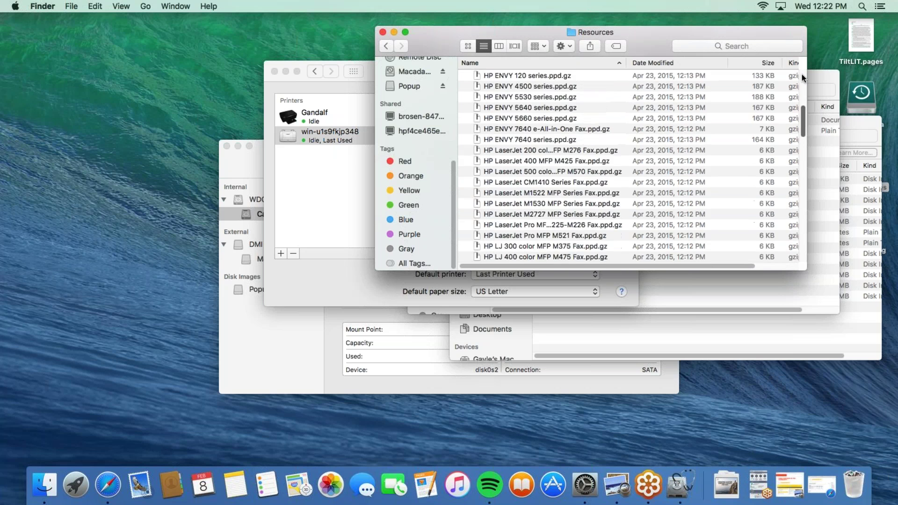
pyautogui.scroll(-3, 798, 91)
pyautogui.click(388, 44)
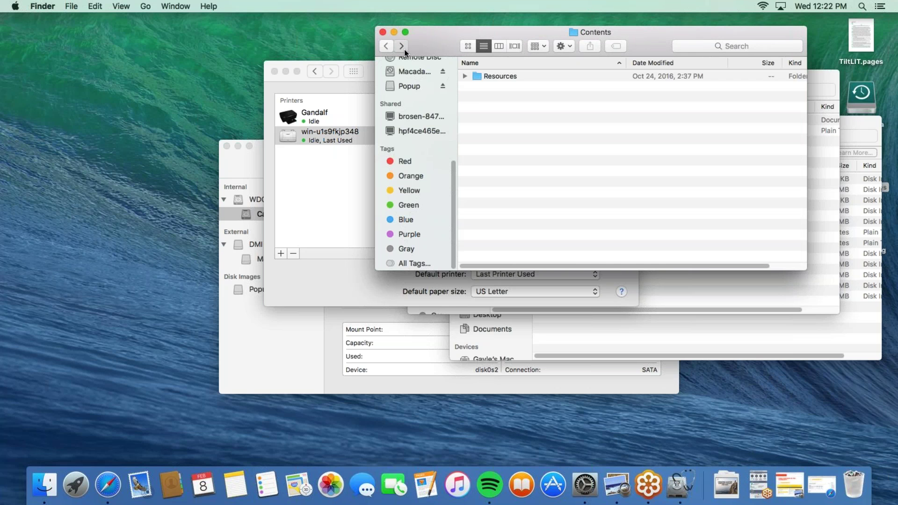
pyautogui.click(403, 50)
pyautogui.moveTo(803, 90); pyautogui.dragTo(809, 265)
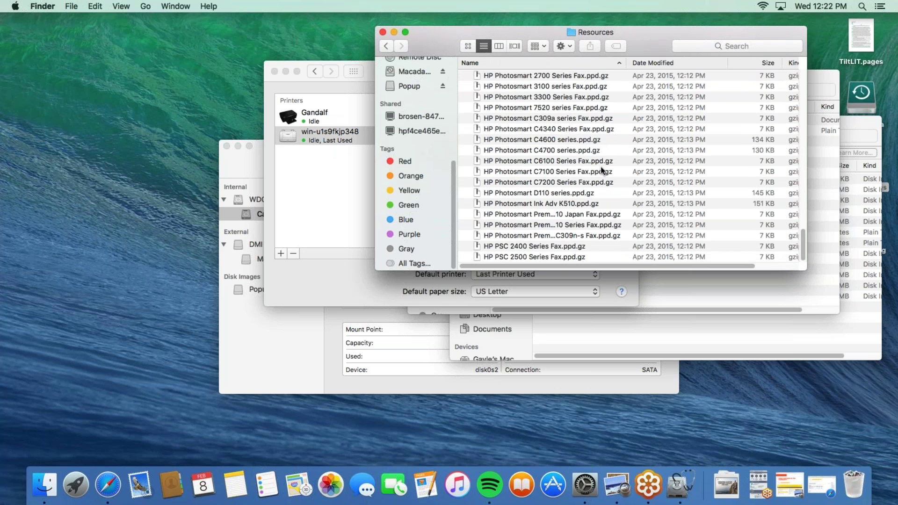
pyautogui.scroll(2, 601, 167)
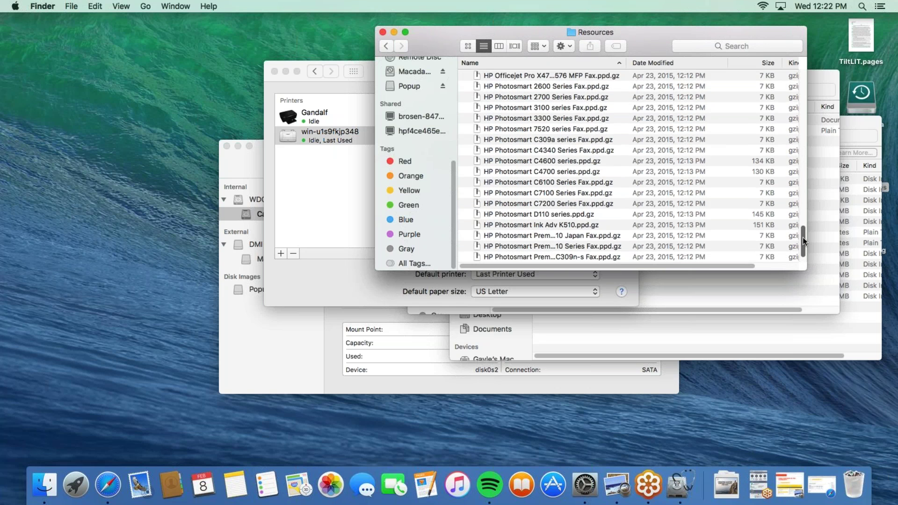
pyautogui.moveTo(803, 237); pyautogui.dragTo(770, 253)
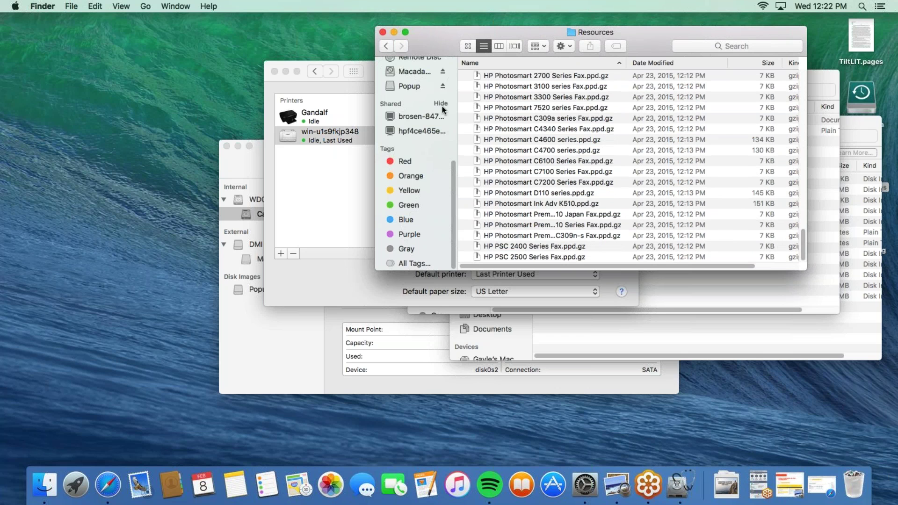
# Close the Resources folder and rename PostInstall.txt to PostInstall.sh, keeping the .sh extension
pyautogui.click(383, 32)
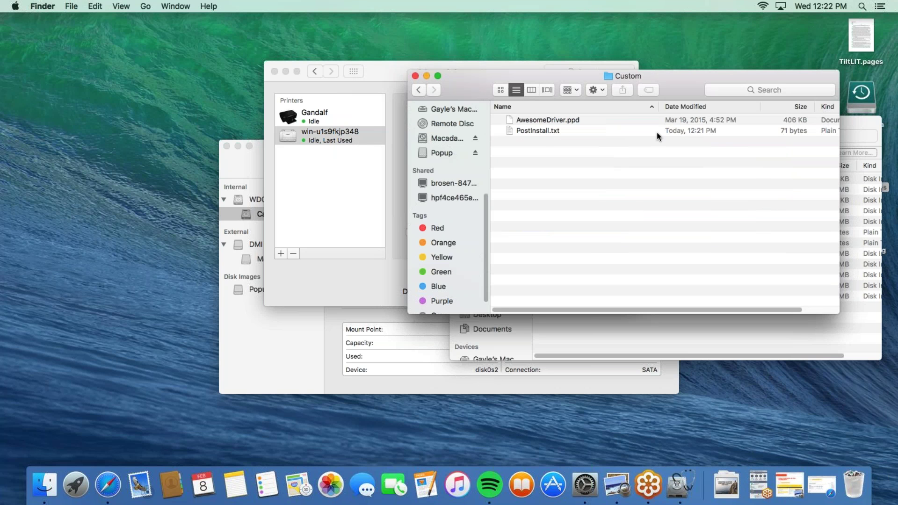
pyautogui.click(540, 131)
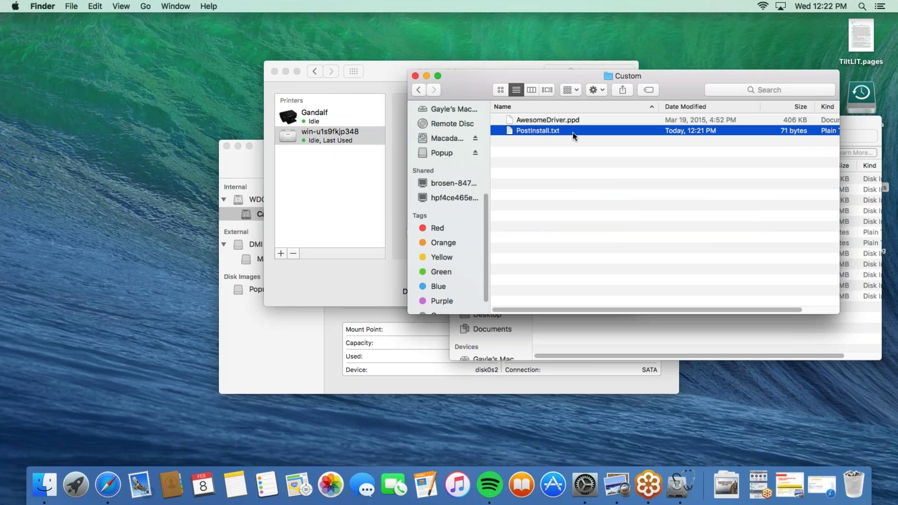
pyautogui.press('Return')
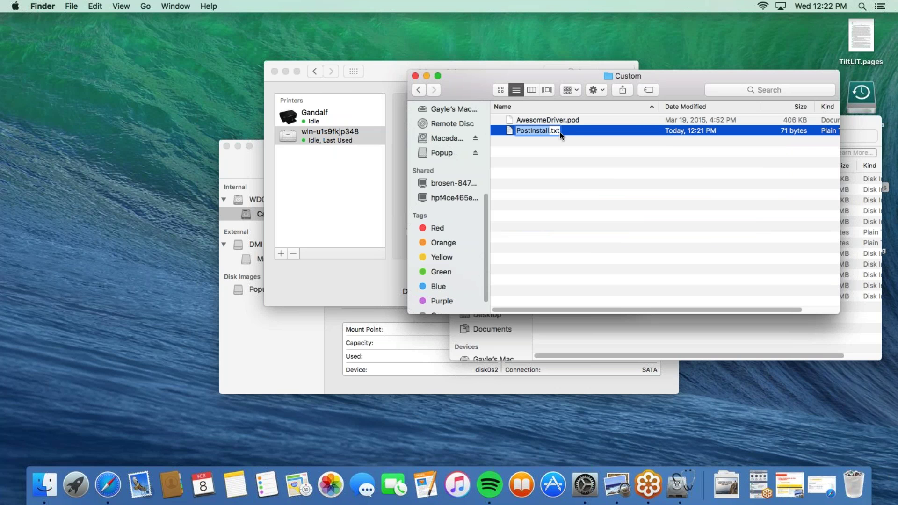
pyautogui.click(555, 132)
pyautogui.press('BackSpace')
pyautogui.press('BackSpace')
pyautogui.press('BackSpace')
pyautogui.write('sh')
pyautogui.press('Return')
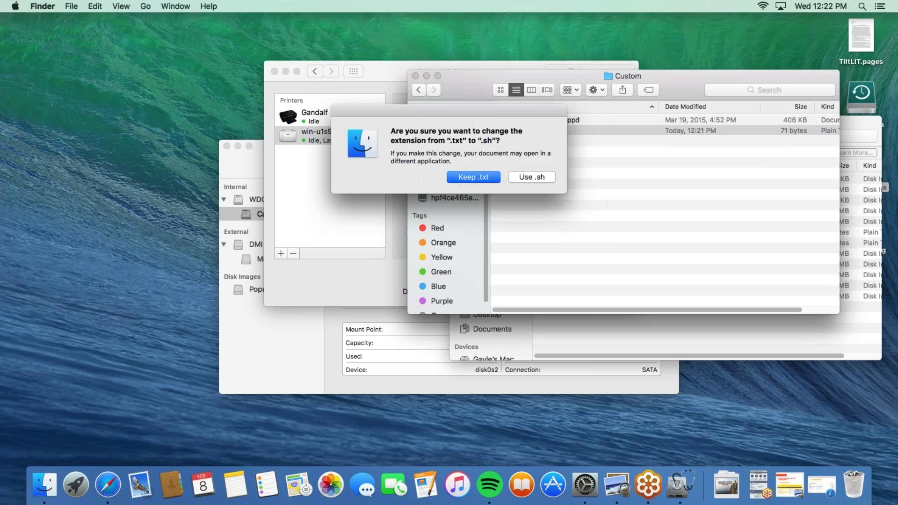
pyautogui.click(537, 177)
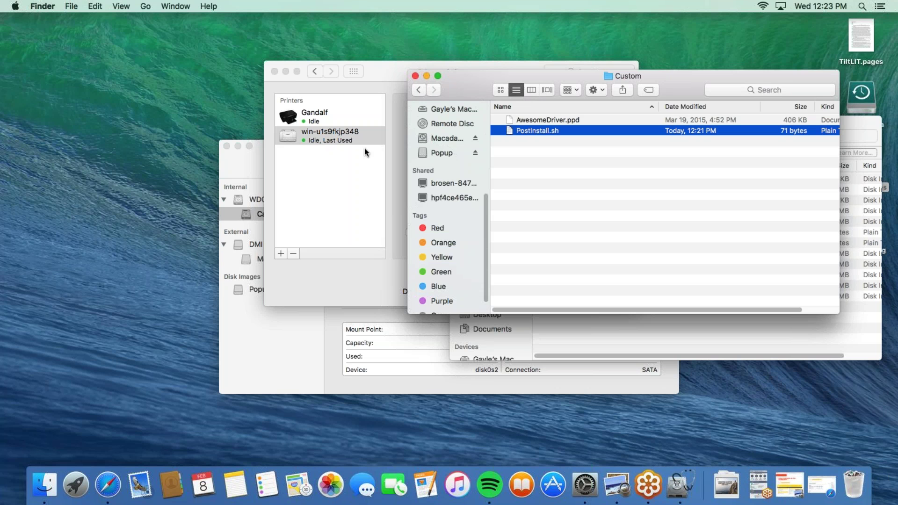
# Delete the win-u1s9fkjp348 printer so only Gandalf remains
pyautogui.click(378, 82)
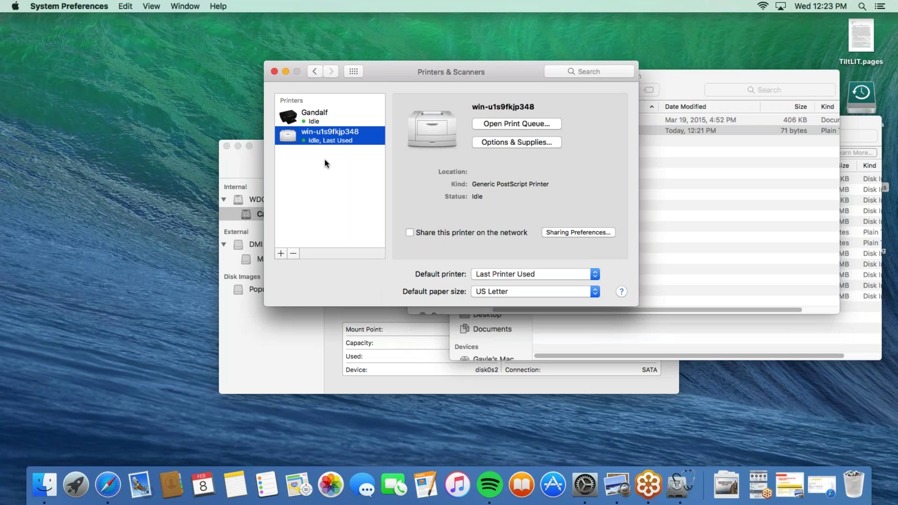
pyautogui.click(295, 251)
pyautogui.click(516, 141)
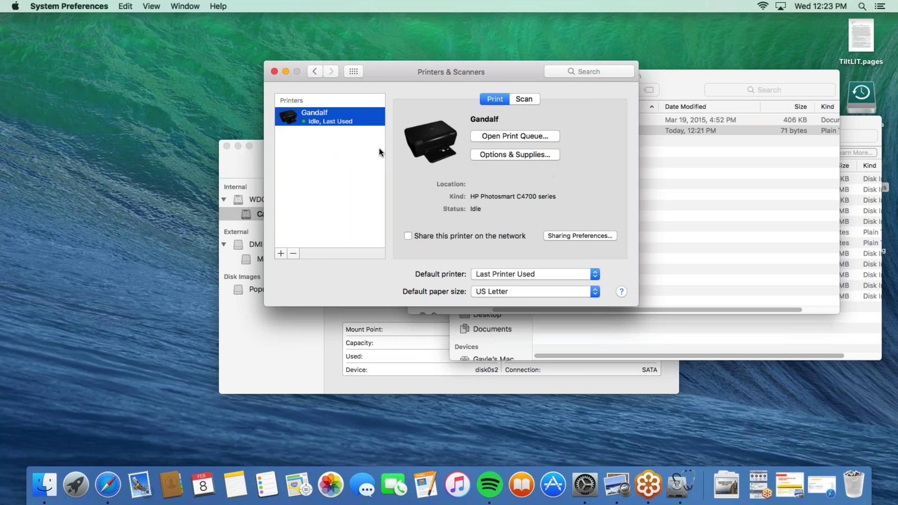
# Move Printers & Scanners aside and go back from Custom to the Popup volume in Finder
pyautogui.moveTo(514, 66); pyautogui.dragTo(290, 61)
pyautogui.click(541, 184)
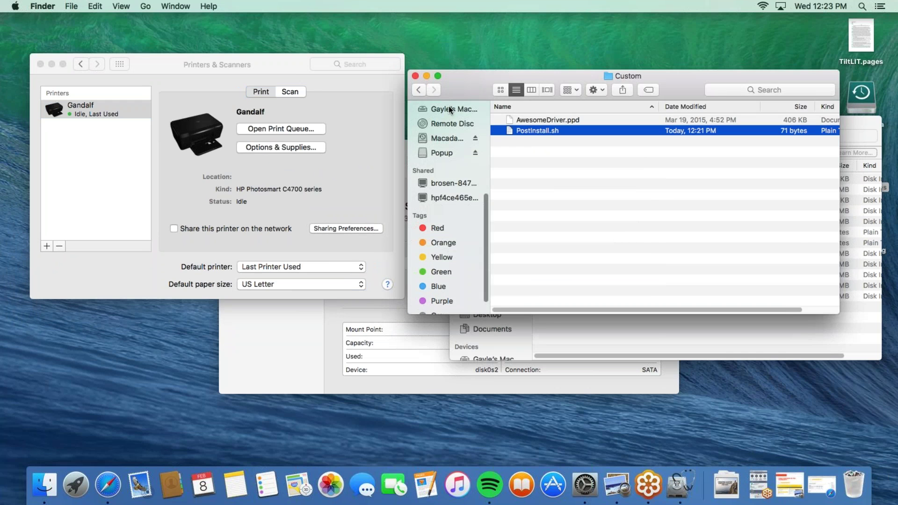
pyautogui.click(419, 89)
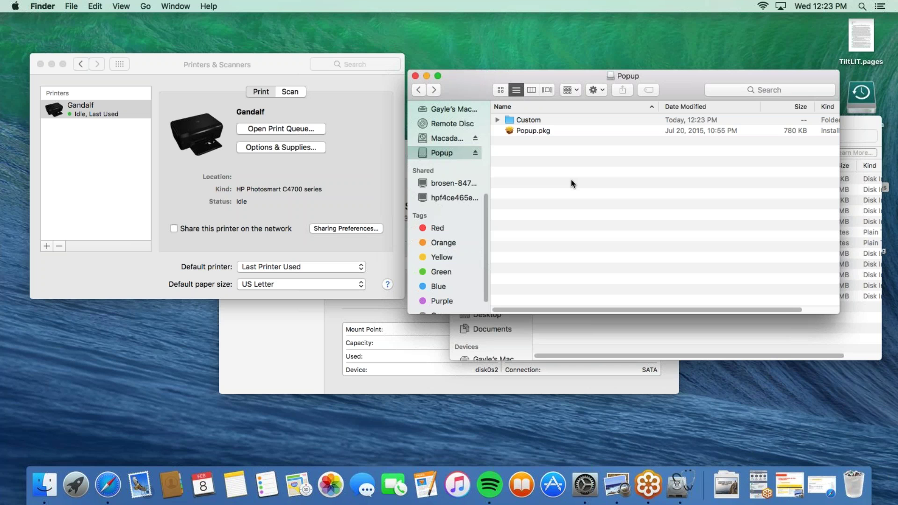
# Run Popup.pkg as a standard install on Cashew, authorizing with the admin password, then close Installer
pyautogui.doubleClick(532, 130)
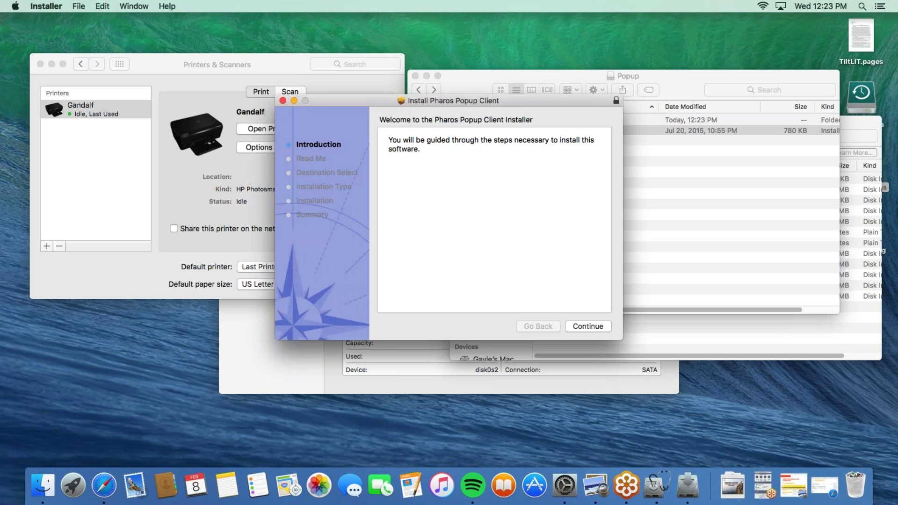
pyautogui.click(586, 326)
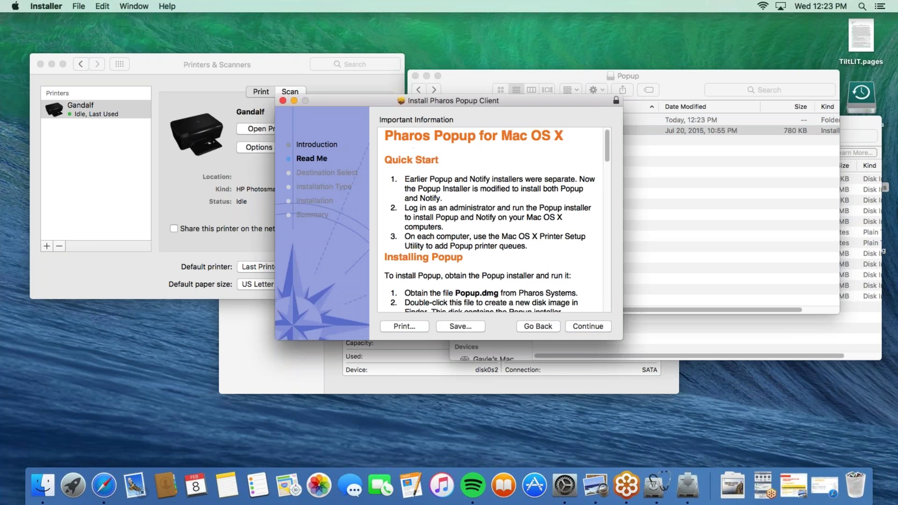
pyautogui.click(588, 326)
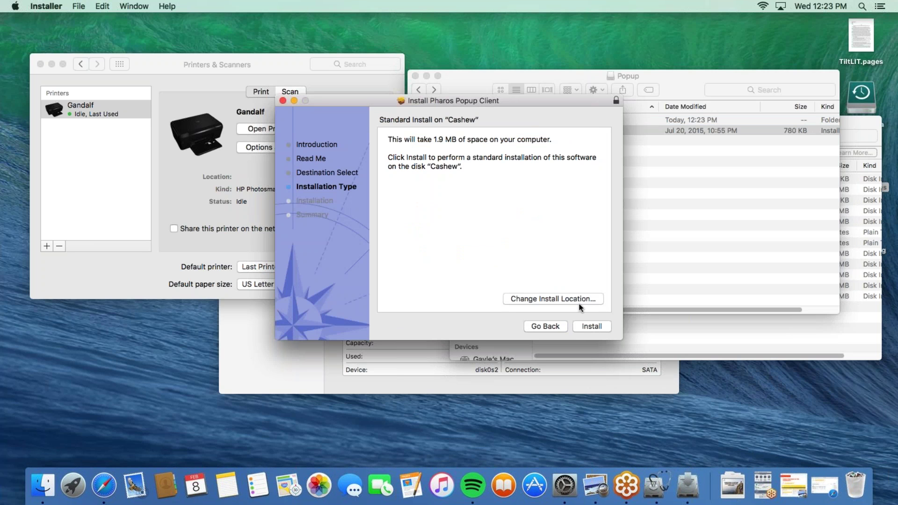
pyautogui.click(590, 327)
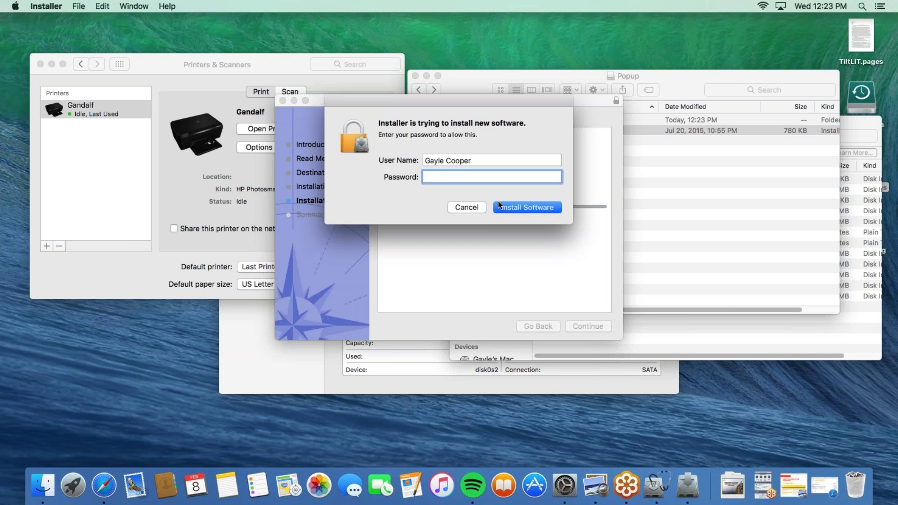
pyautogui.write('•••••••••••')
pyautogui.press('Return')
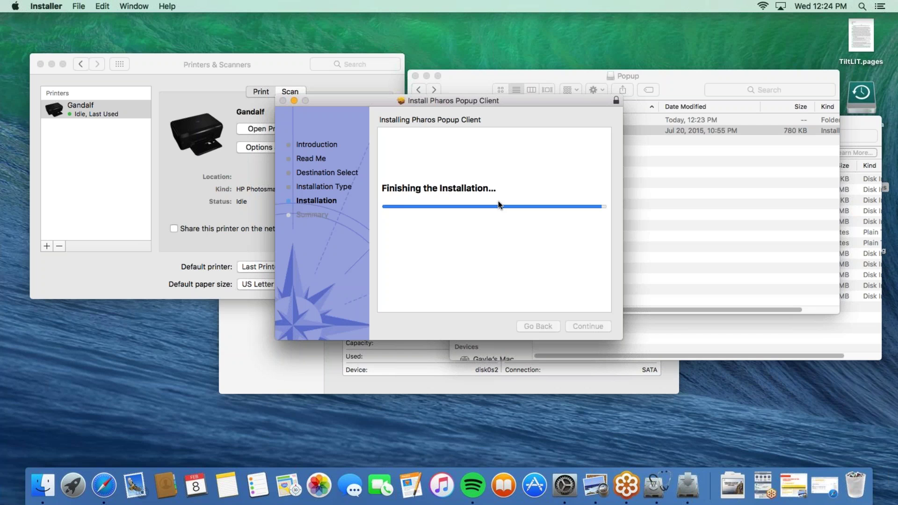
pyautogui.click(591, 326)
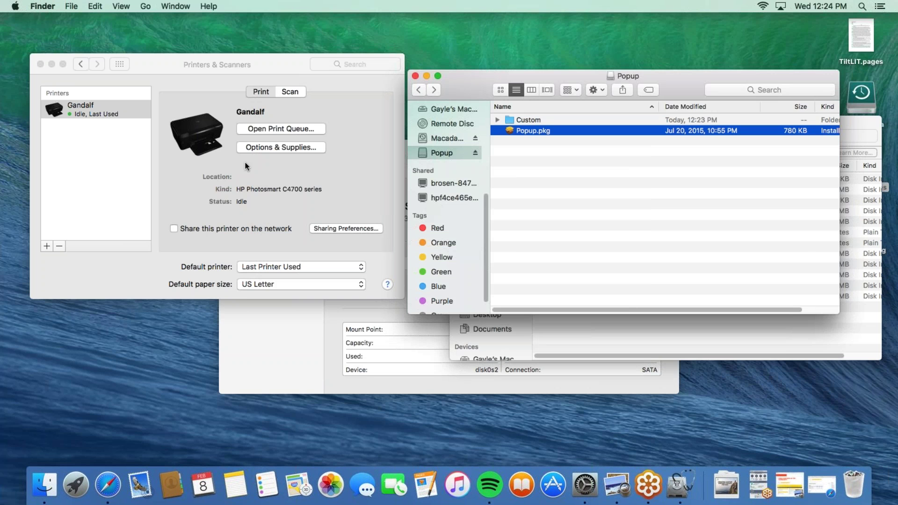
# Launch Terminal by searching 'terminal' in Spotlight
pyautogui.click(280, 61)
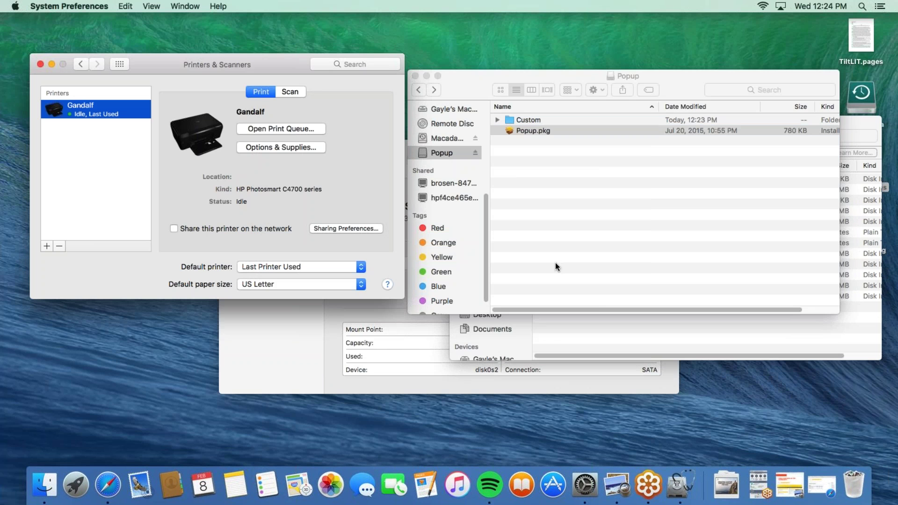
pyautogui.click(862, 6)
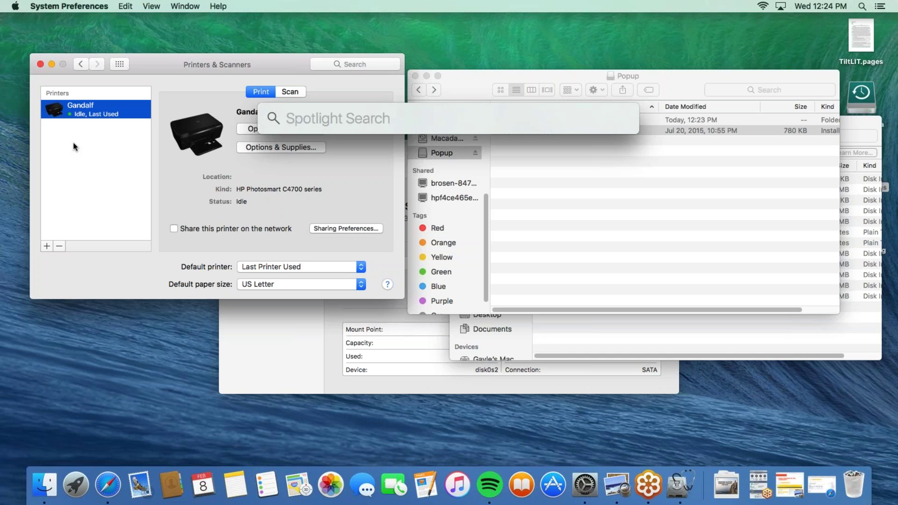
pyautogui.write('terminal')
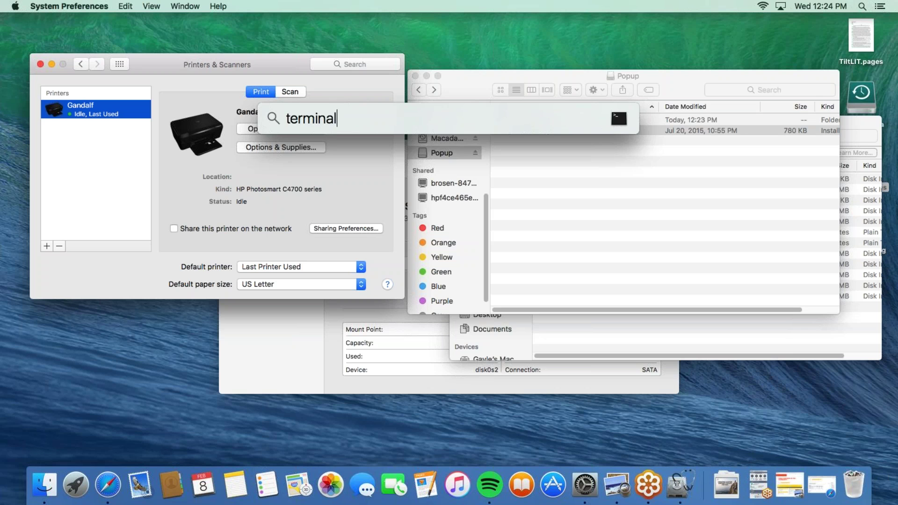
pyautogui.press('Return')
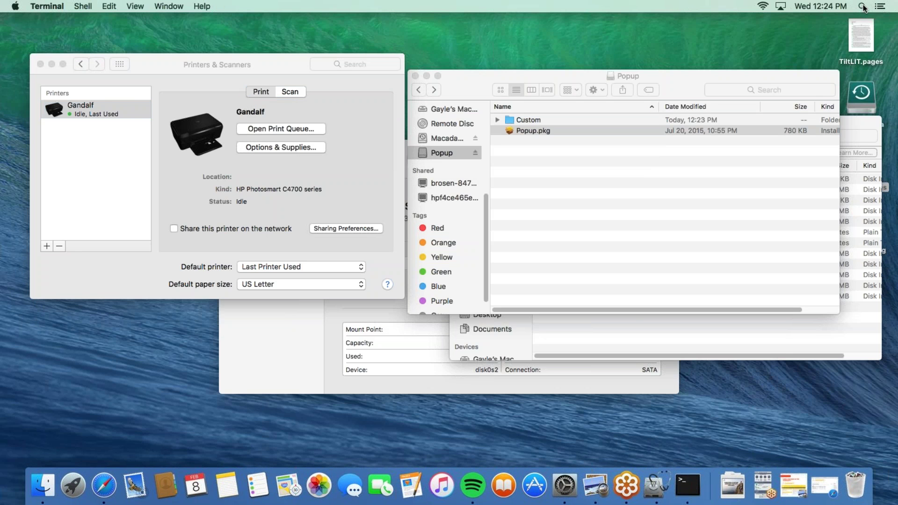
# In a new Terminal window, change directory to /Volumes/Popup/Custom
pyautogui.click(691, 489)
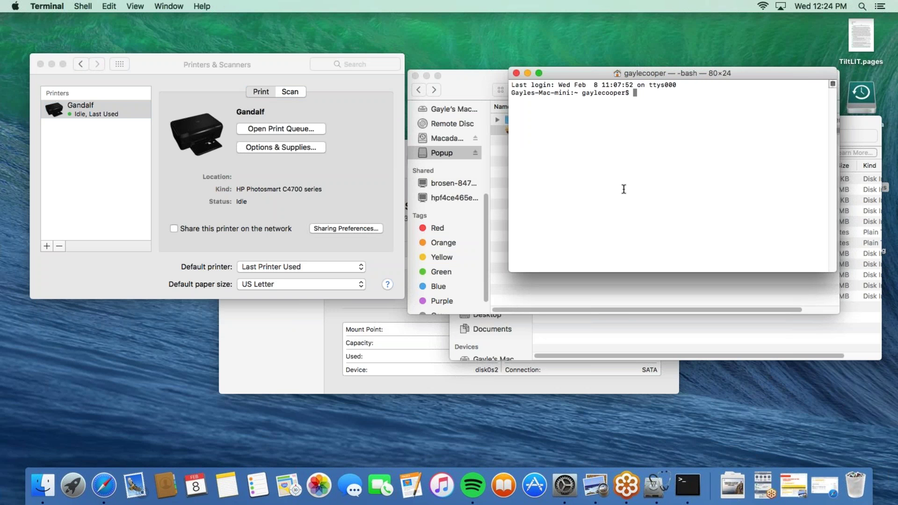
pyautogui.write('cd /Volumes/Popup/')
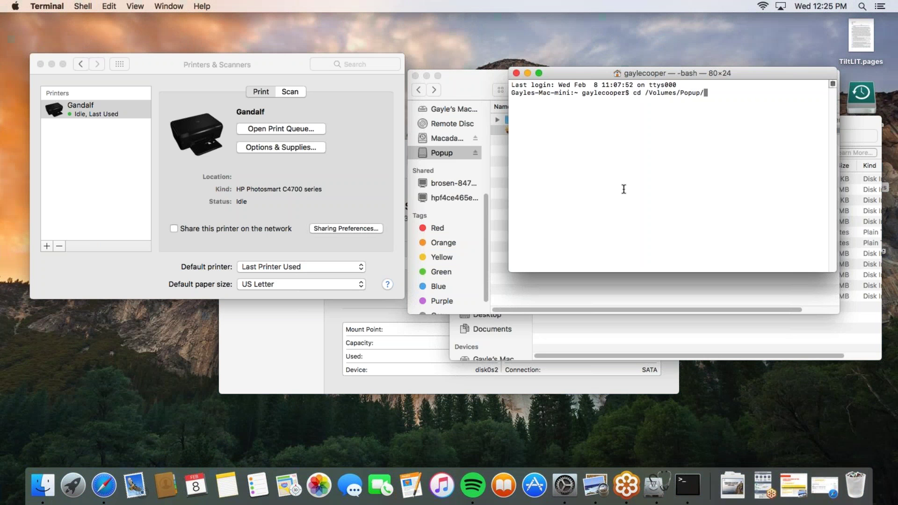
pyautogui.write('Custom')
pyautogui.press('Return')
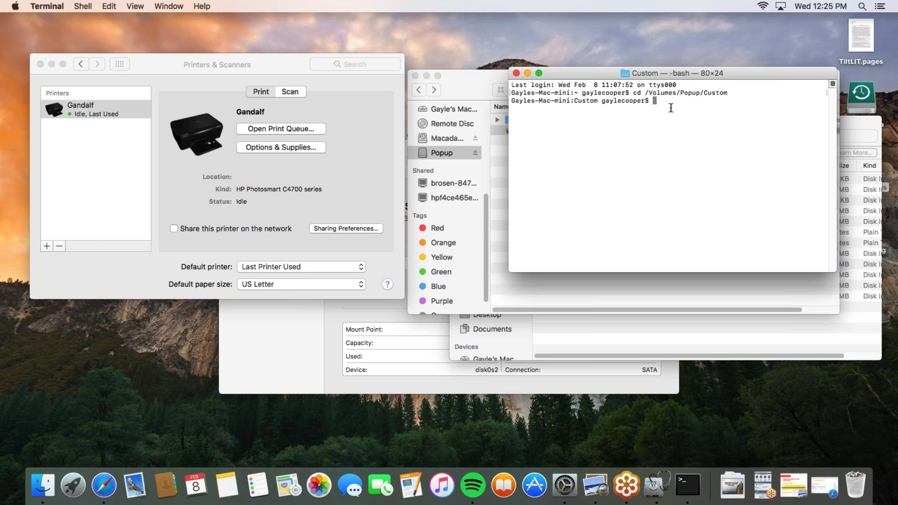
# Run sudo chmod 755 PostInstall.sh, entering the administrator password
pyautogui.write('sudo chmod 755')
pyautogui.write('PostInstall.sh')
pyautogui.press('Return')
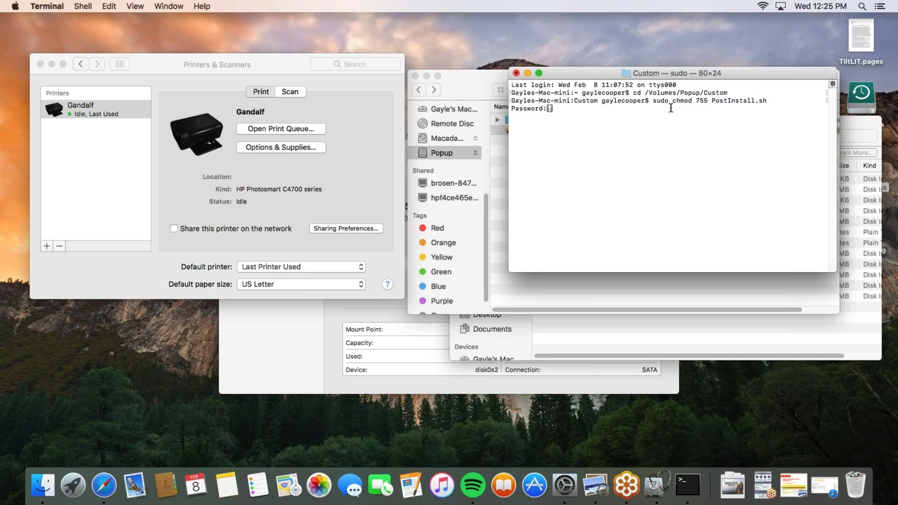
pyautogui.press('Return')
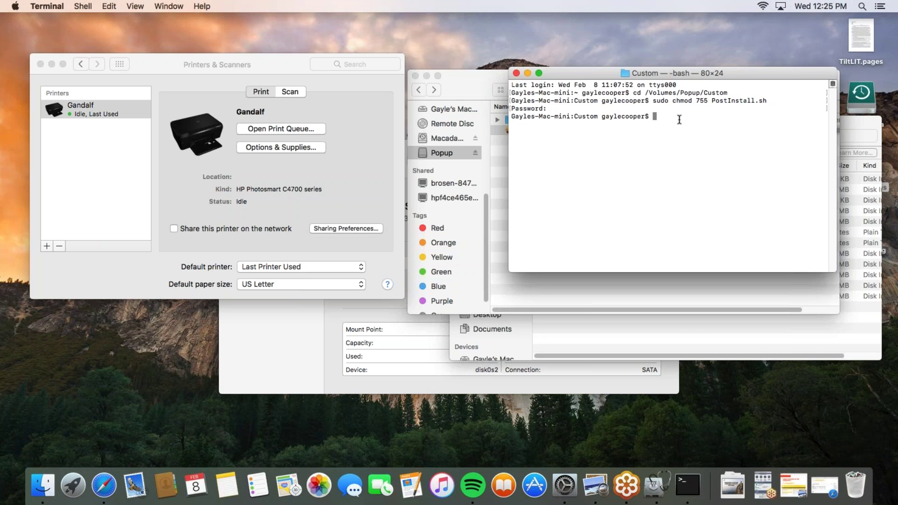
pyautogui.moveTo(697, 100); pyautogui.dragTo(707, 98)
# Install Popup.pkg from the Popup folder, authorizing the install with the admin password
pyautogui.click(477, 77)
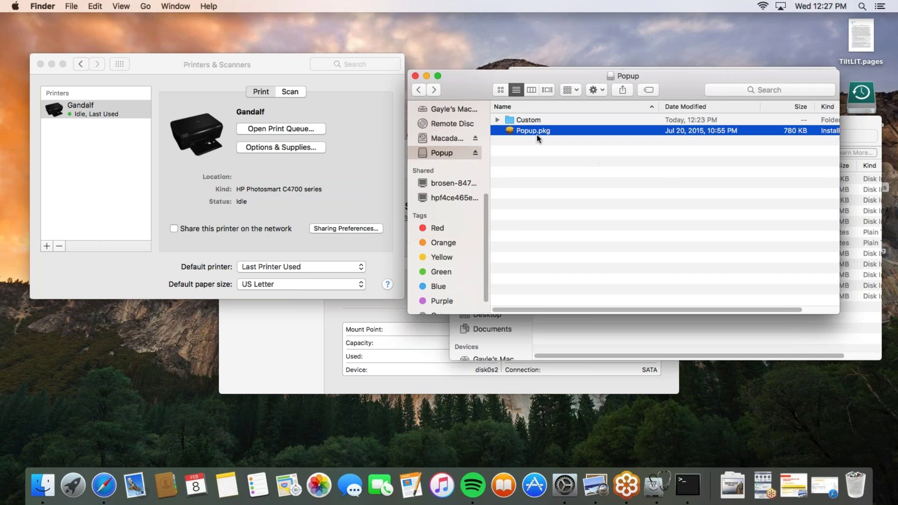
pyautogui.doubleClick(536, 133)
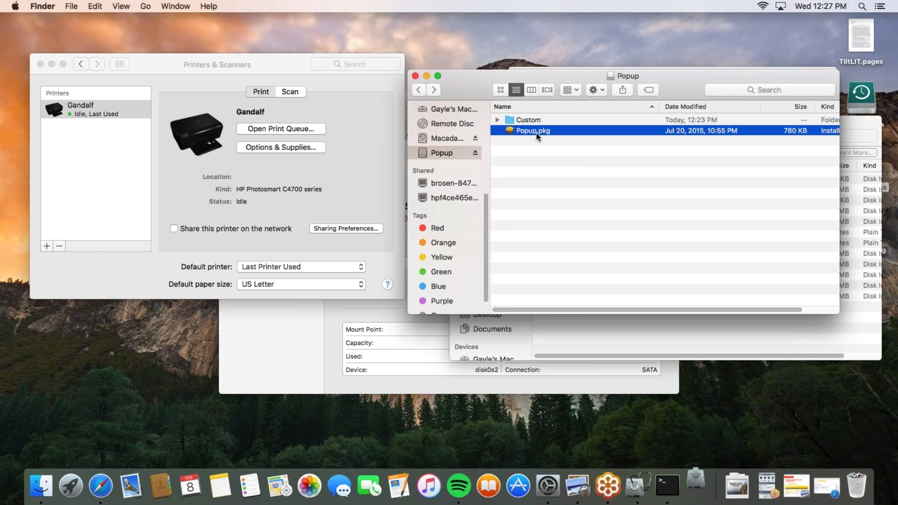
pyautogui.click(583, 326)
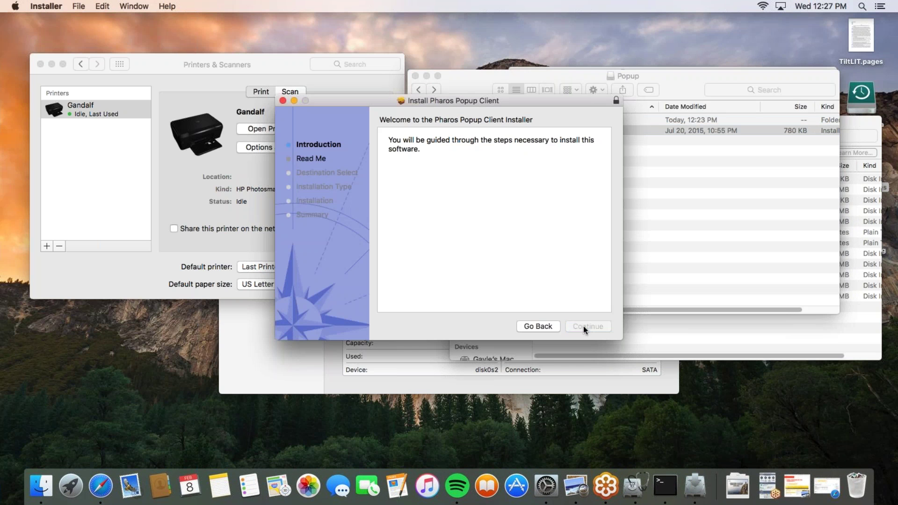
pyautogui.click(579, 327)
pyautogui.click(579, 327)
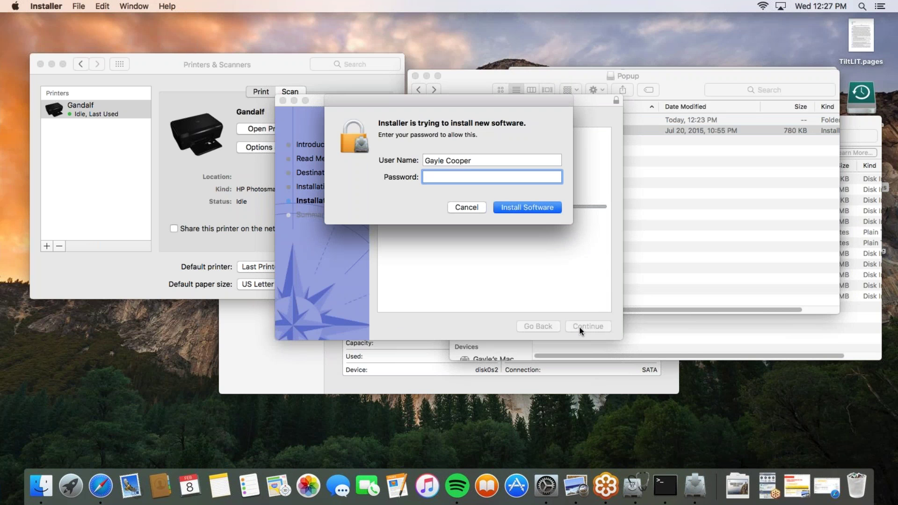
pyautogui.write('•••••••••••')
pyautogui.press('Return')
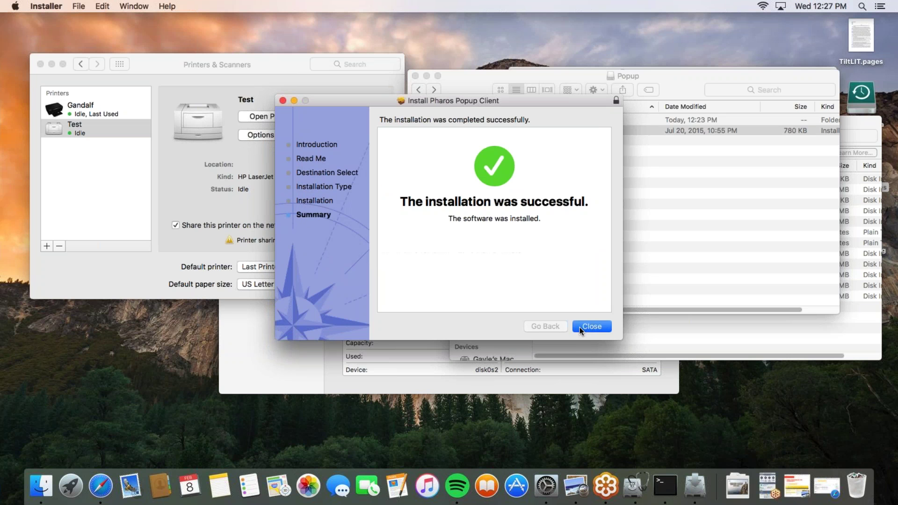
# Delete the Test printer so only Gandalf remains, then return Finder to All My Files
pyautogui.click(591, 326)
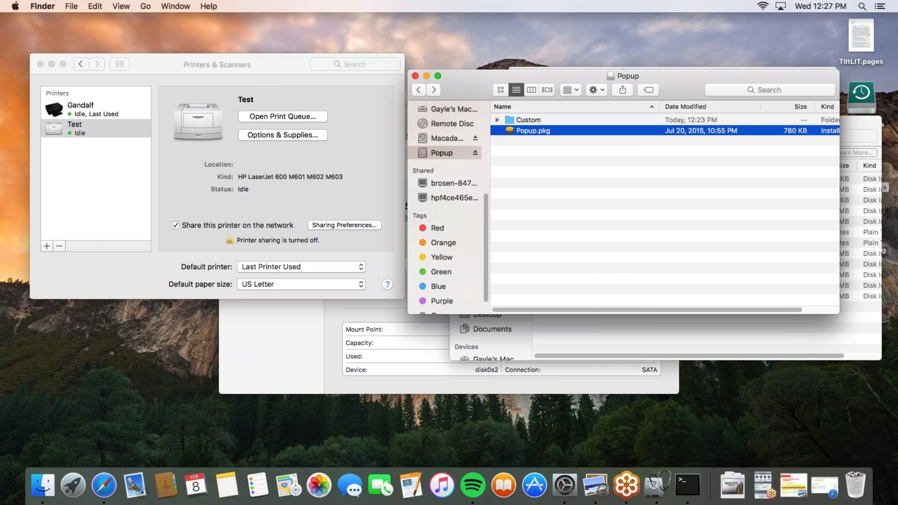
pyautogui.click(90, 173)
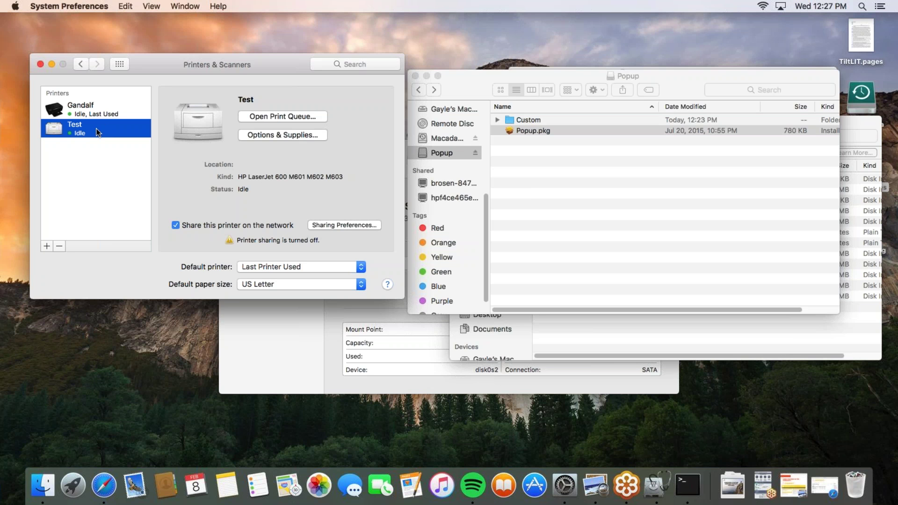
pyautogui.click(59, 246)
pyautogui.click(275, 134)
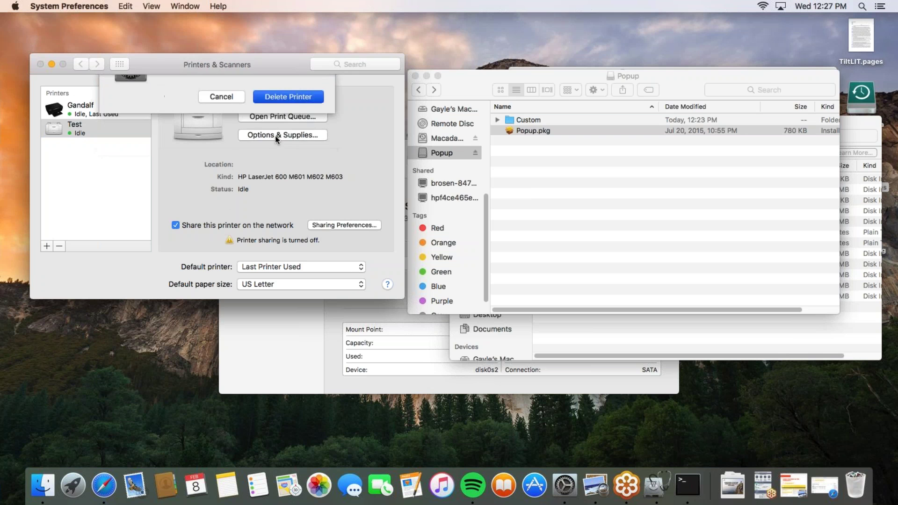
pyautogui.click(530, 130)
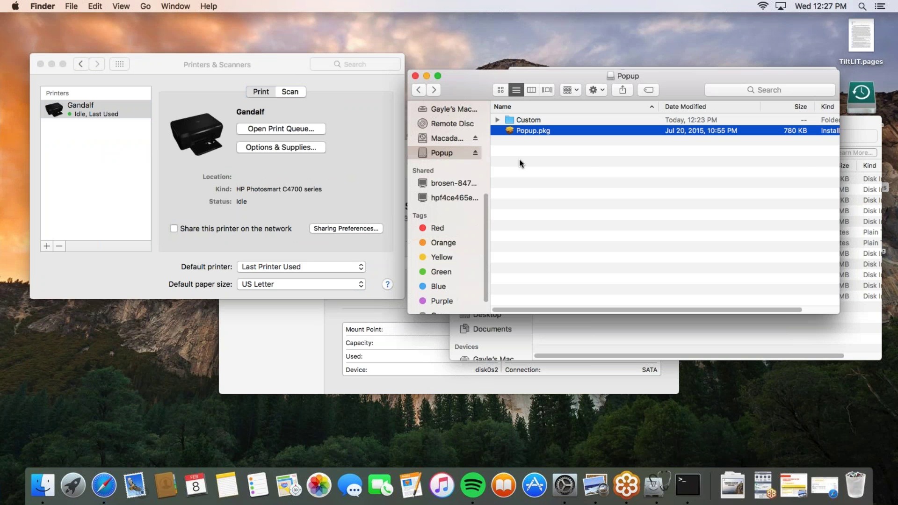
pyautogui.click(419, 90)
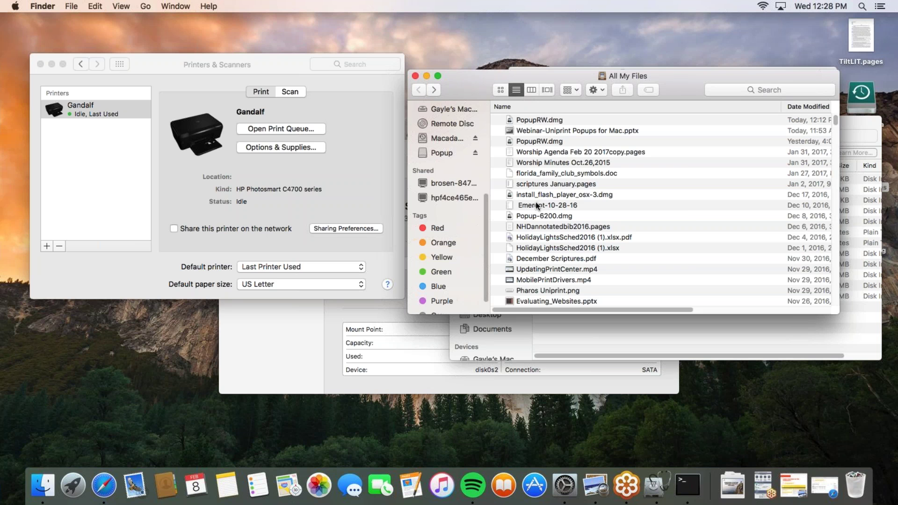
# Save a read-only image of the Popup disk named PopupRO; it fails with error 49168
pyautogui.click(323, 318)
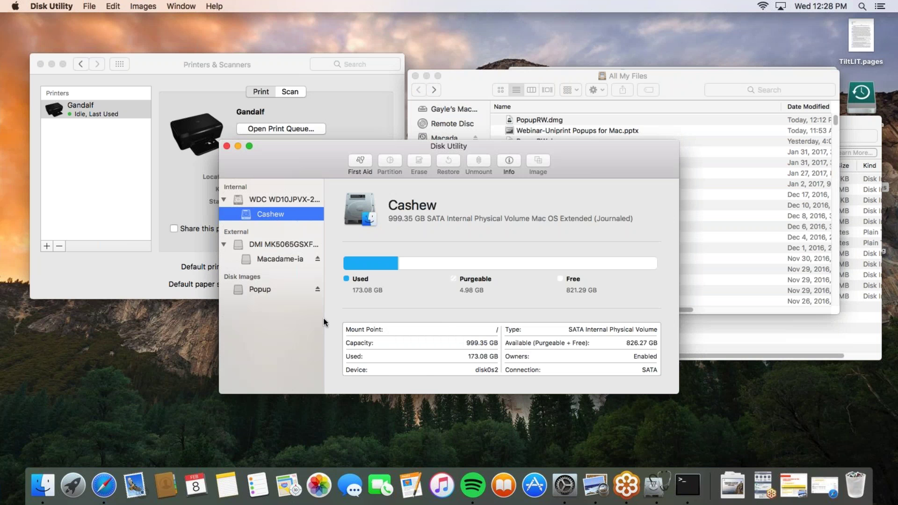
pyautogui.click(256, 290)
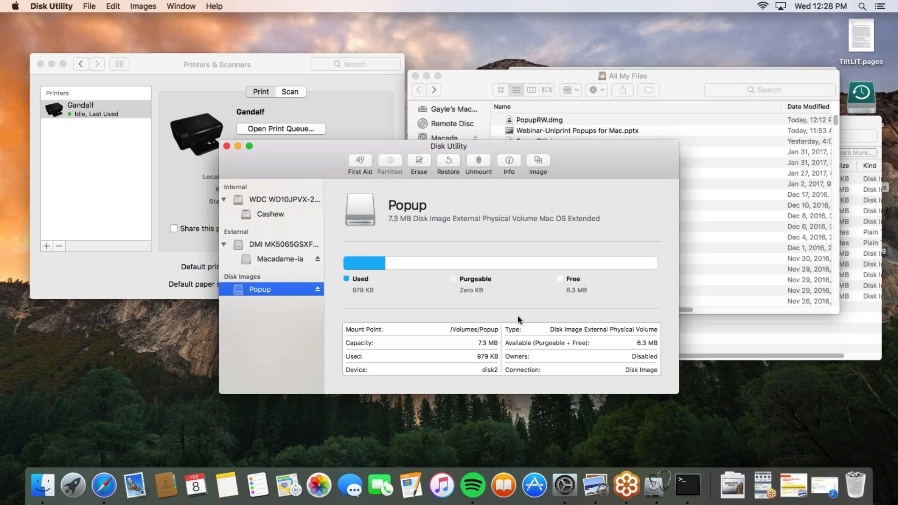
pyautogui.click(538, 160)
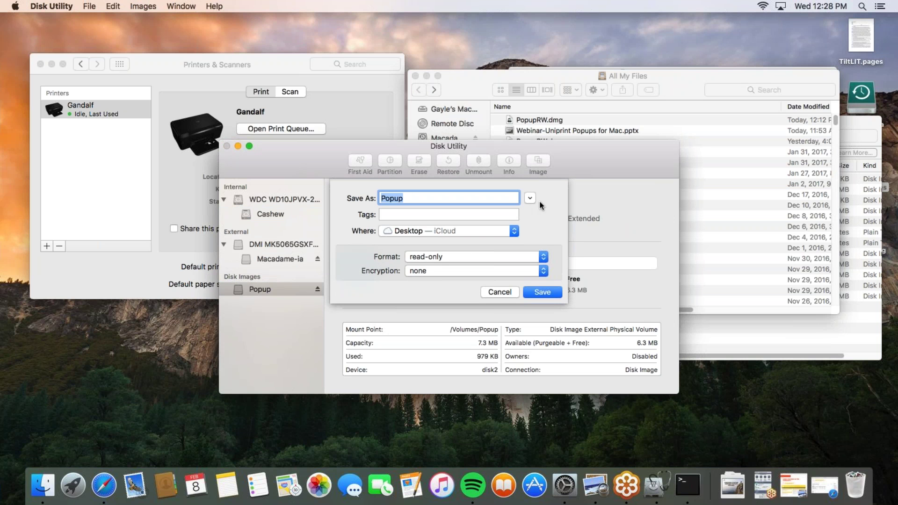
pyautogui.click(462, 257)
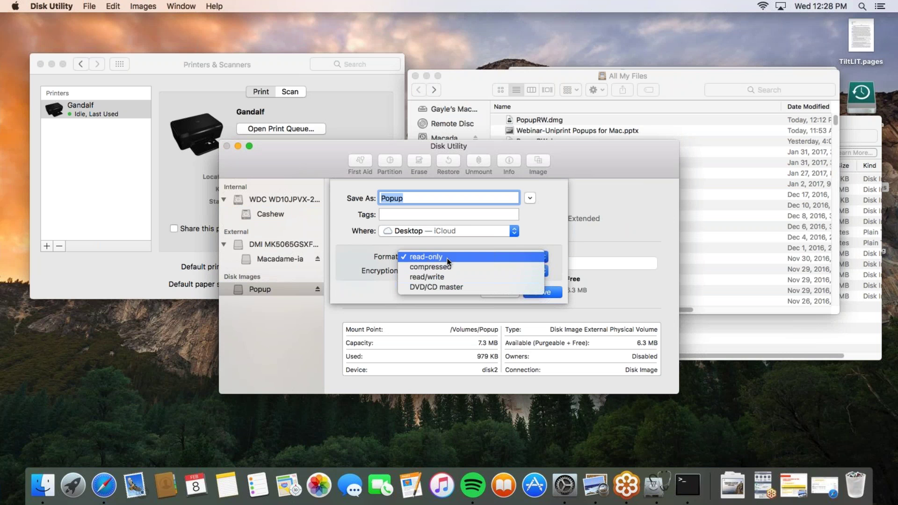
pyautogui.click(447, 257)
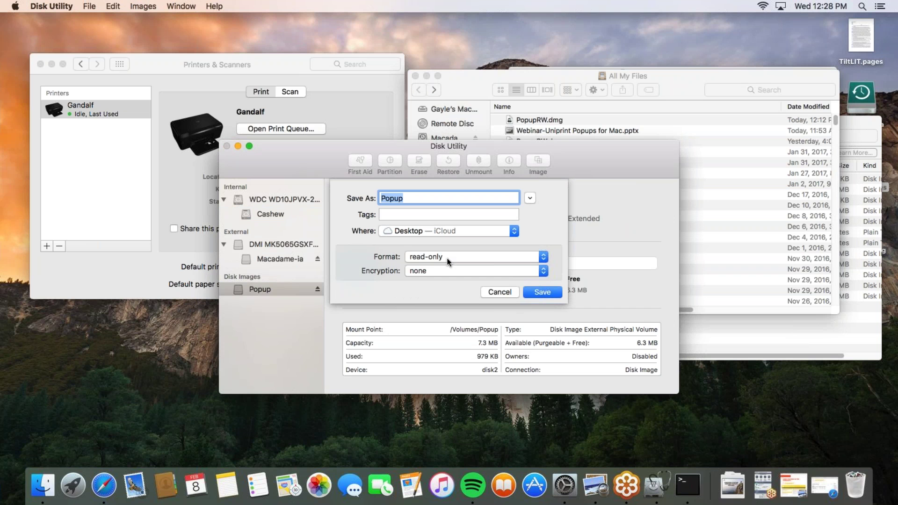
pyautogui.press('Right')
pyautogui.write('RO')
pyautogui.click(542, 292)
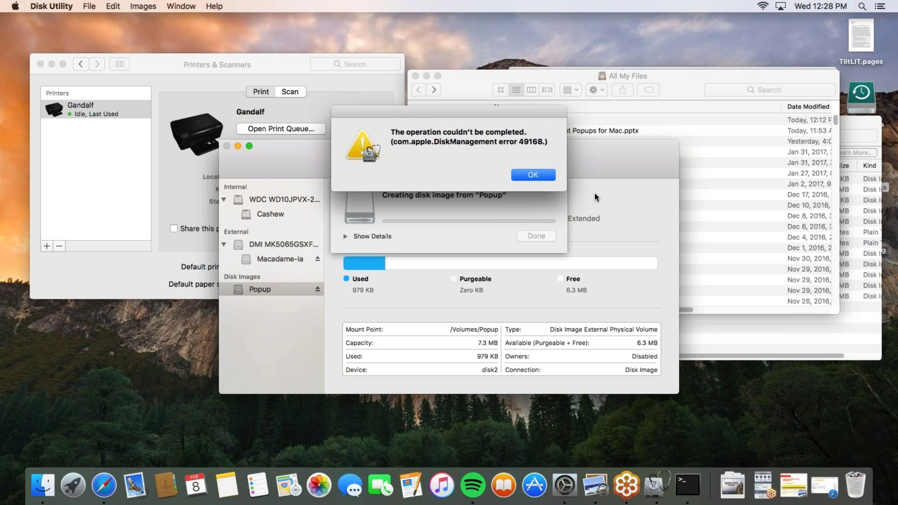
pyautogui.click(523, 173)
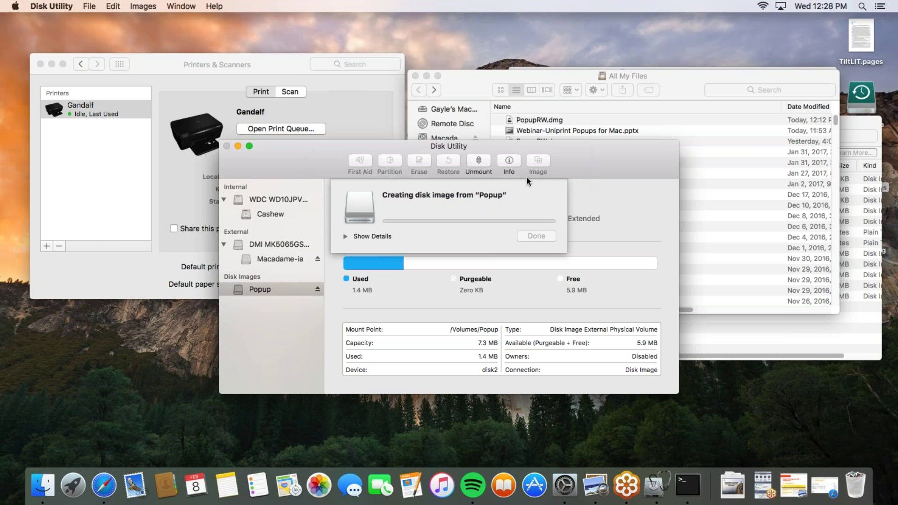
pyautogui.click(356, 236)
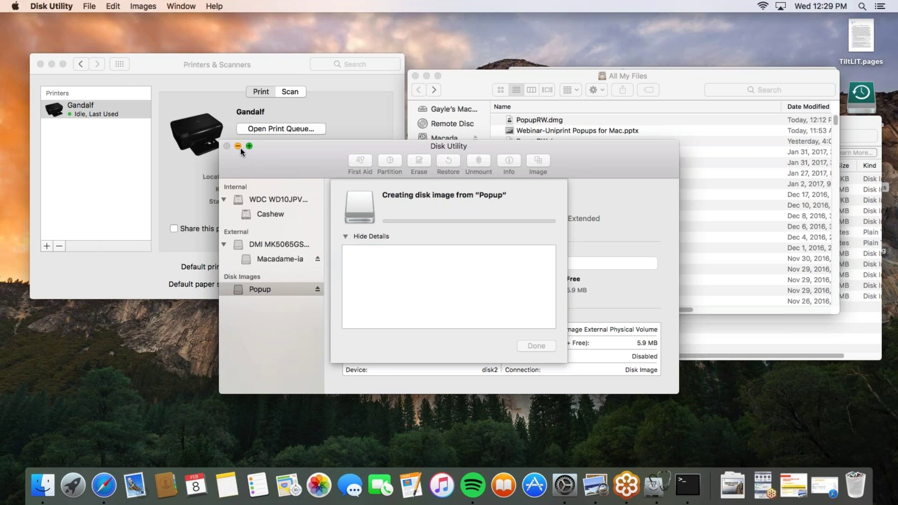
pyautogui.click(33, 6)
pyautogui.click(75, 93)
pyautogui.rightClick(654, 489)
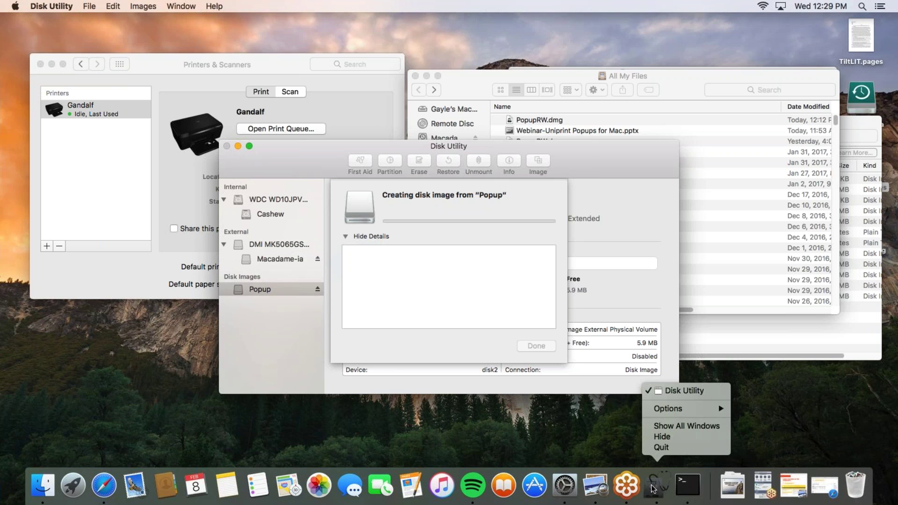
pyautogui.click(661, 448)
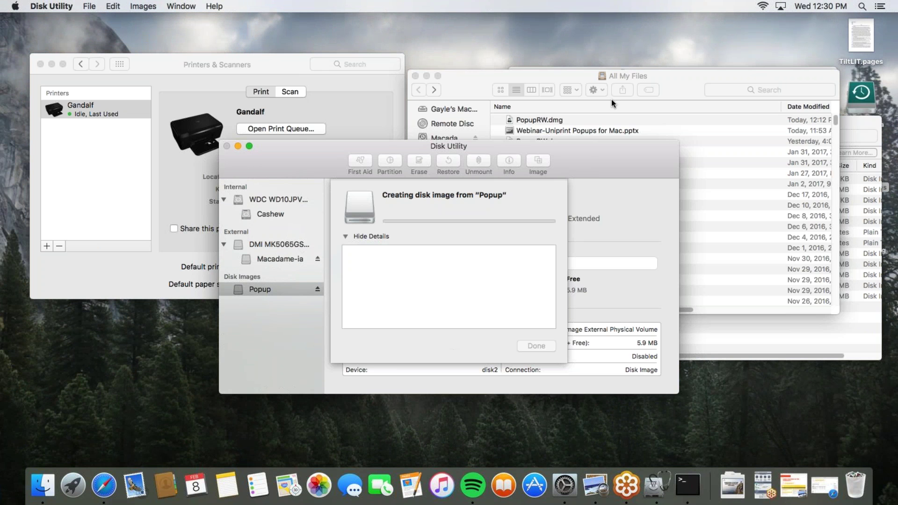
pyautogui.click(104, 485)
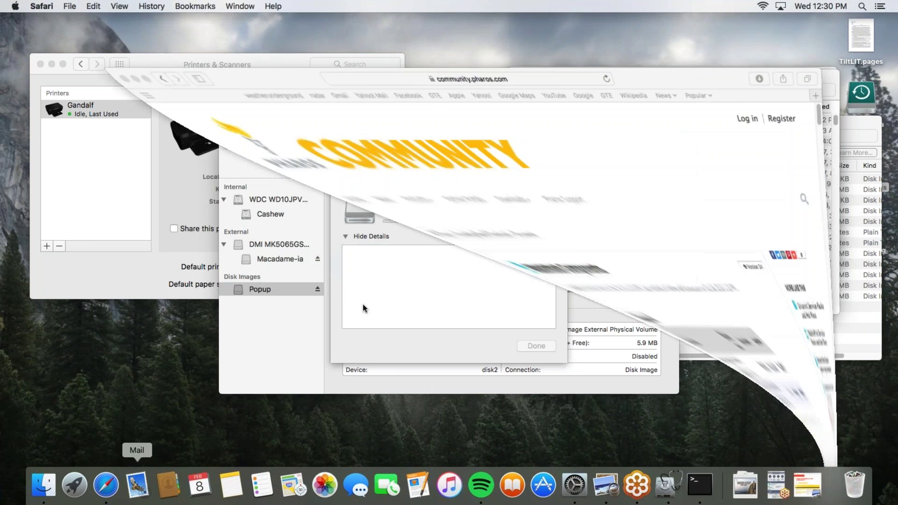
pyautogui.press('super+l')
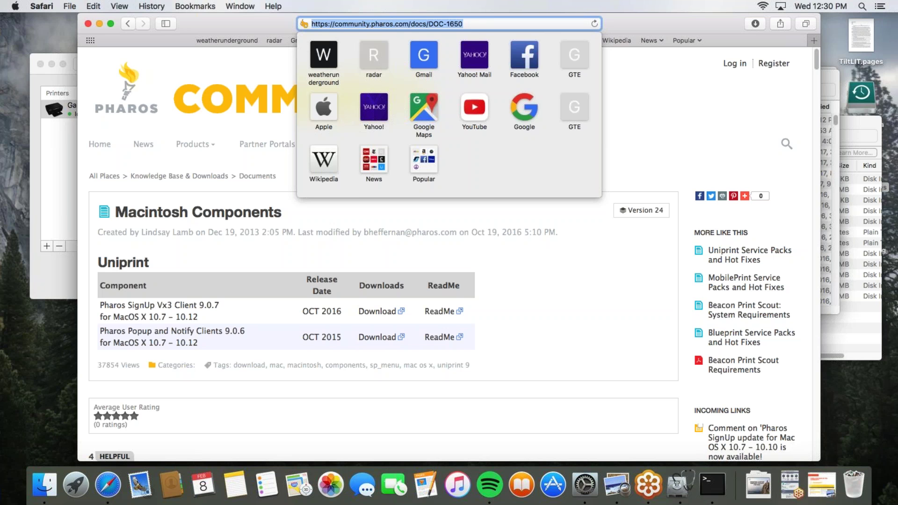
pyautogui.press('BackSpace')
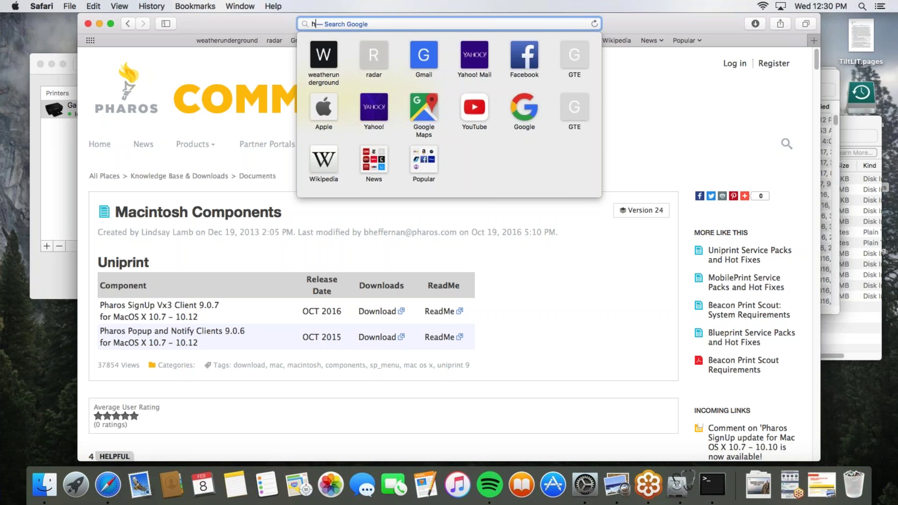
pyautogui.write('http://l')
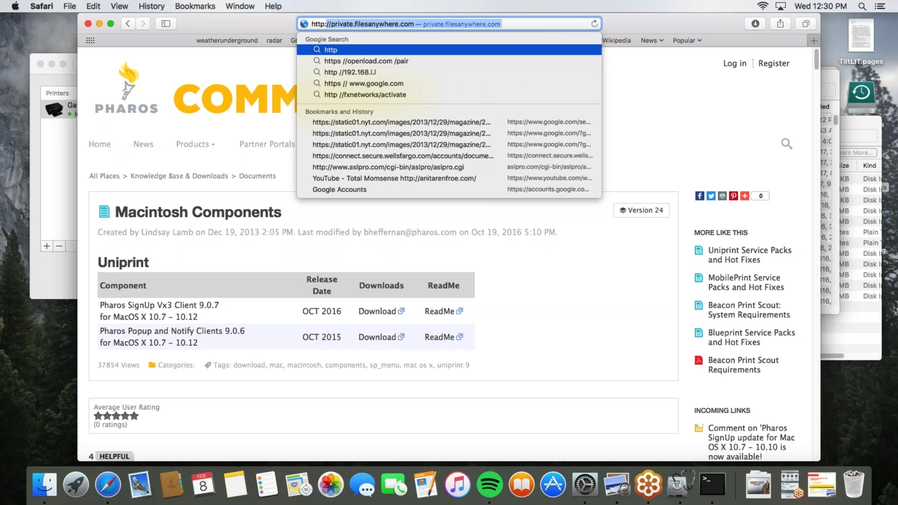
pyautogui.write('ocalhost:631')
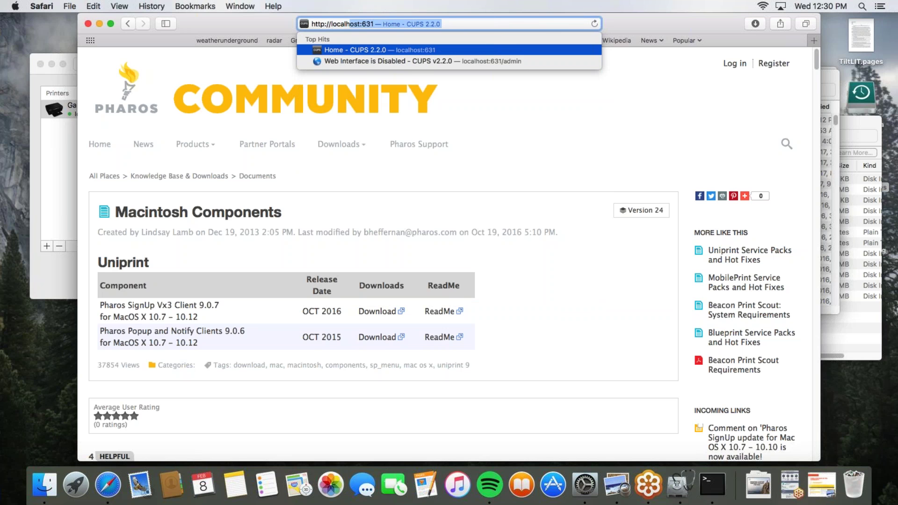
pyautogui.press('Return')
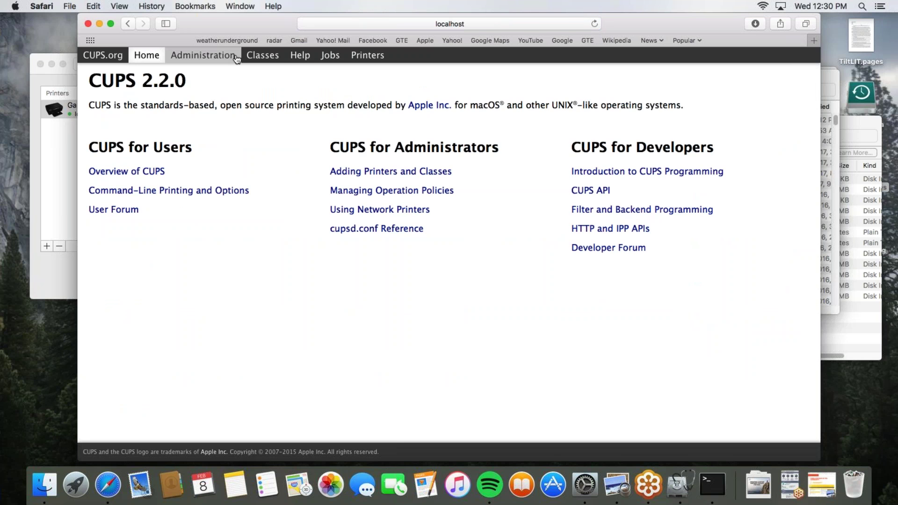
pyautogui.click(213, 56)
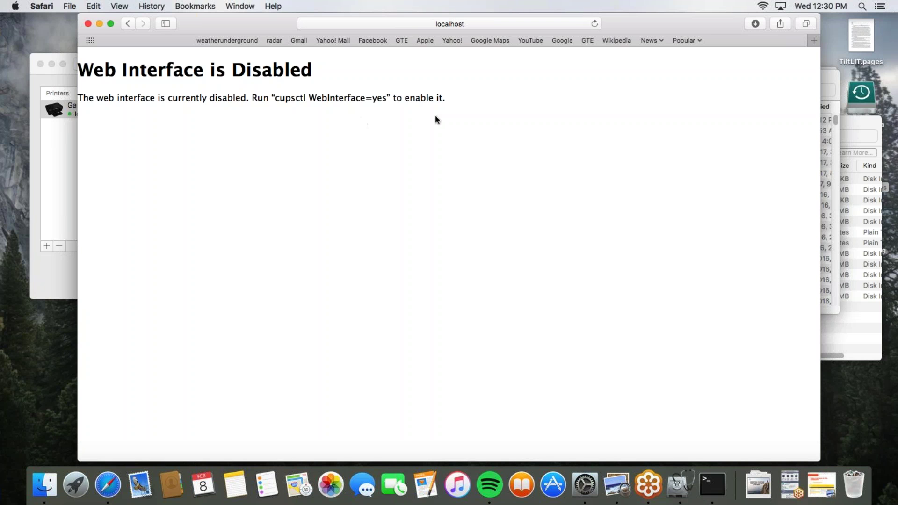
# Run 'cupsctl WebInterface=yes' in Terminal, then bring Safari back to the front
pyautogui.click(713, 484)
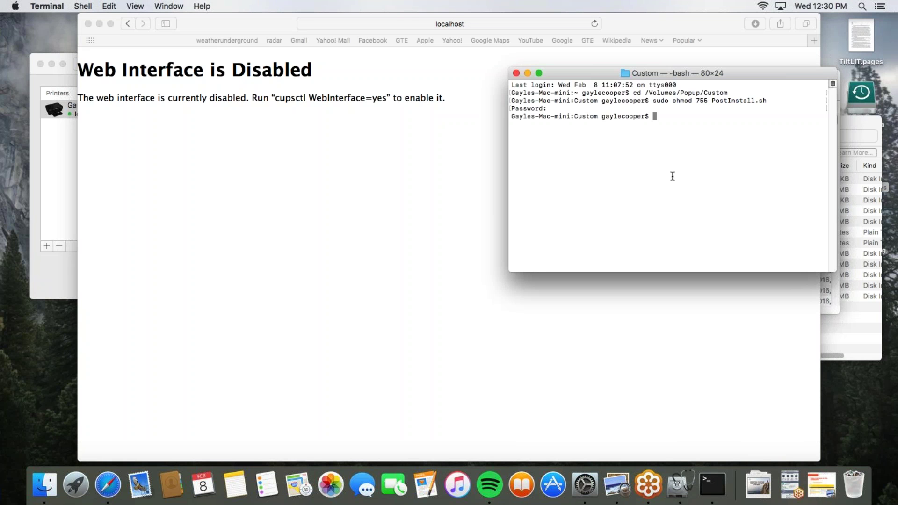
pyautogui.write('cupsctl WebInterface=yes')
pyautogui.press('Return')
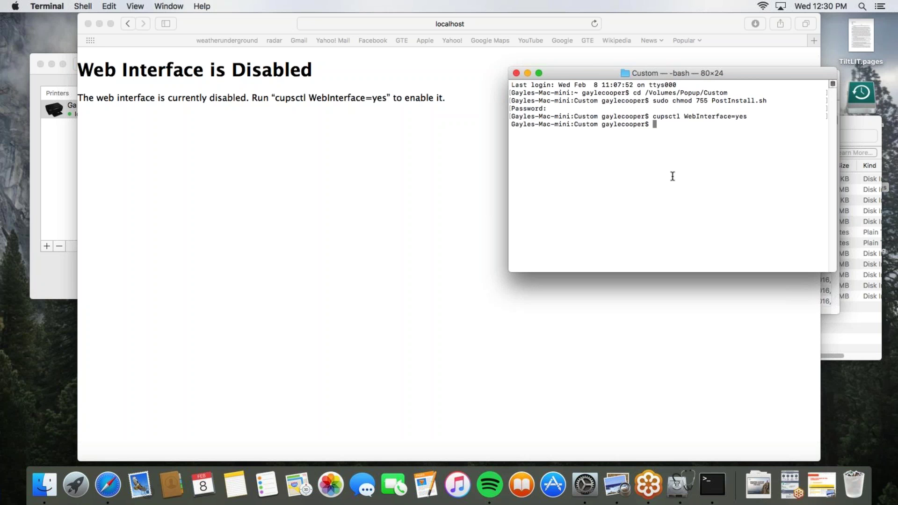
pyautogui.click(387, 193)
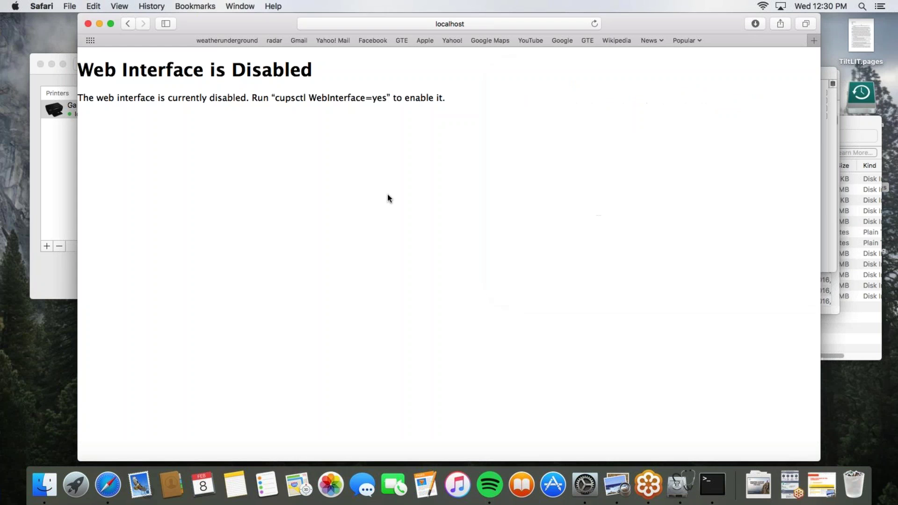
# Reload the CUPS Administration page, check the Printers & Scanners list, and minimize Safari
pyautogui.click(594, 24)
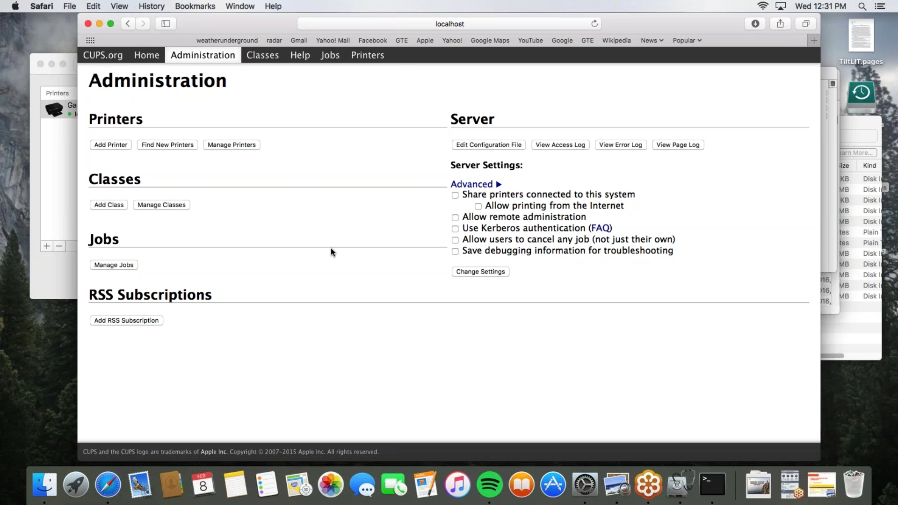
pyautogui.click(60, 225)
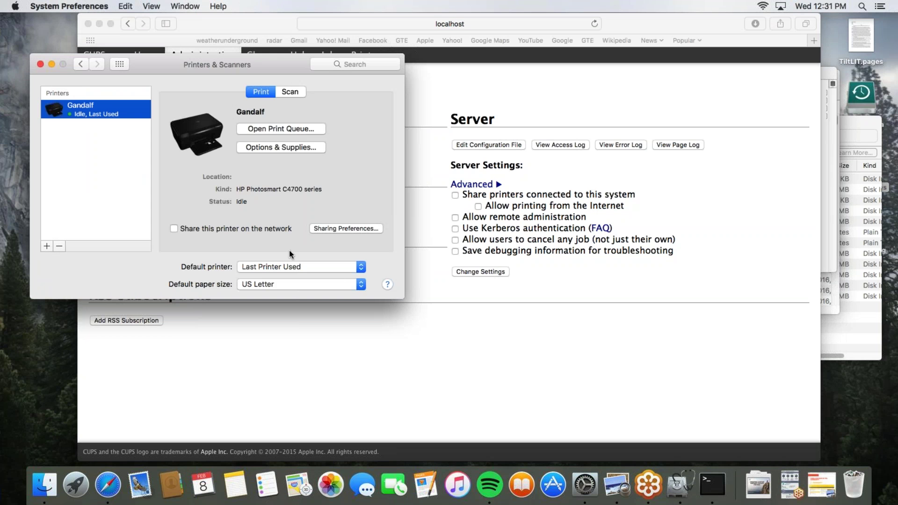
pyautogui.click(621, 356)
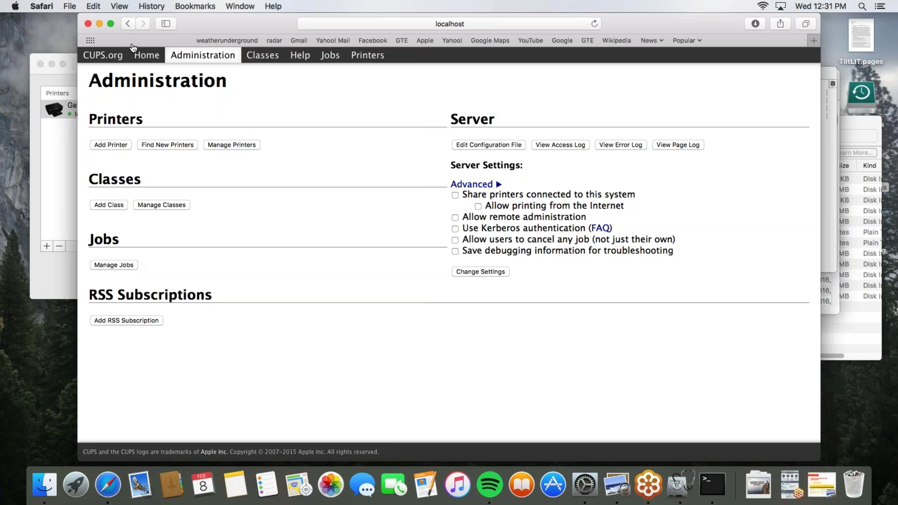
pyautogui.click(99, 24)
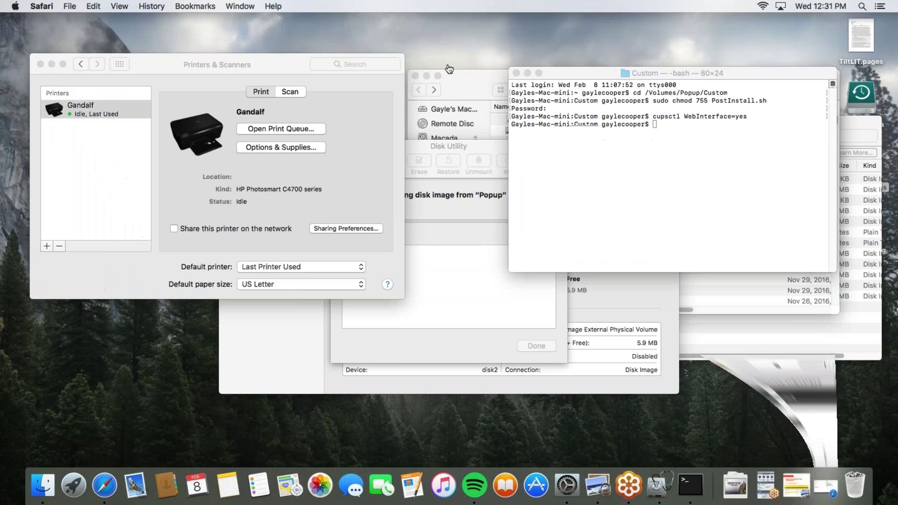
# Open the Popup disk image in Finder and launch the Popup.pkg installer
pyautogui.click(527, 74)
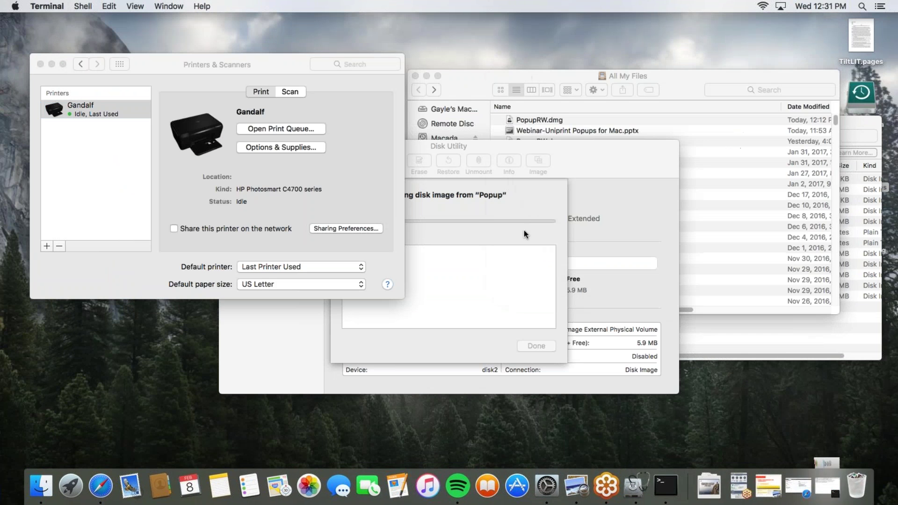
pyautogui.click(524, 230)
pyautogui.click(490, 81)
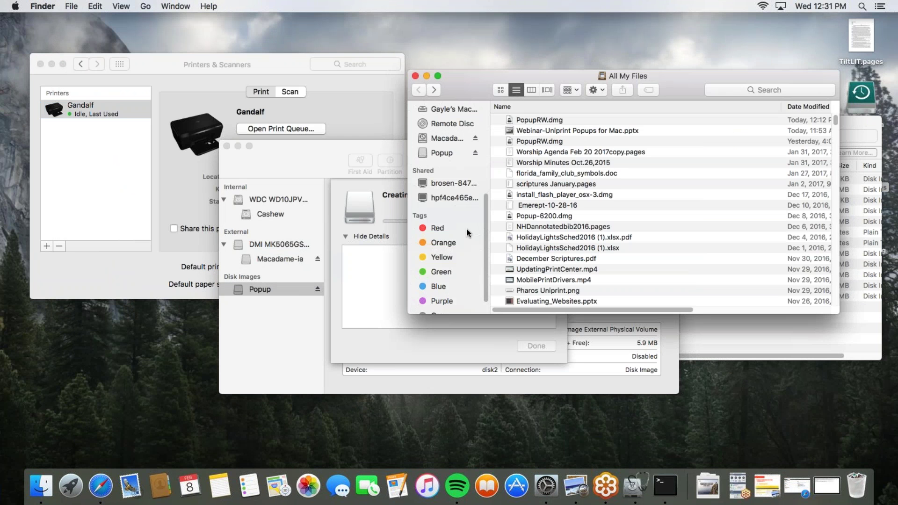
pyautogui.click(444, 154)
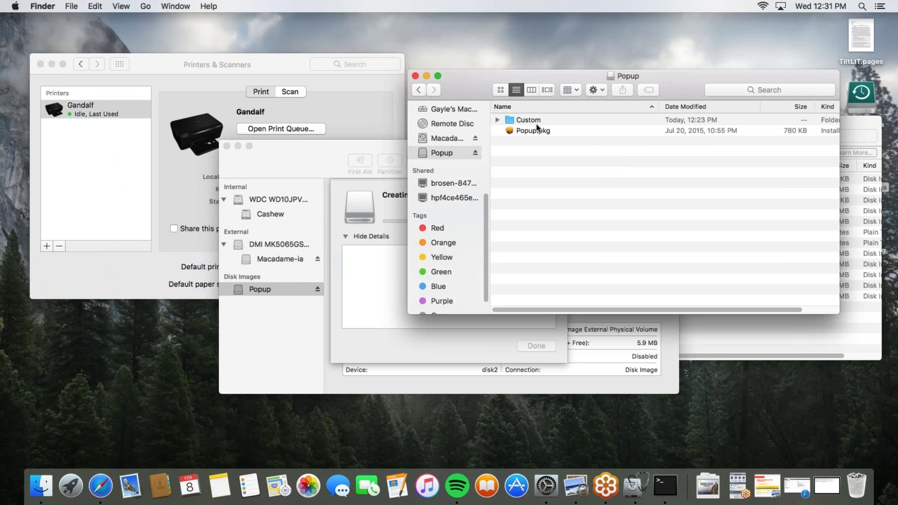
pyautogui.click(532, 131)
pyautogui.doubleClick(532, 131)
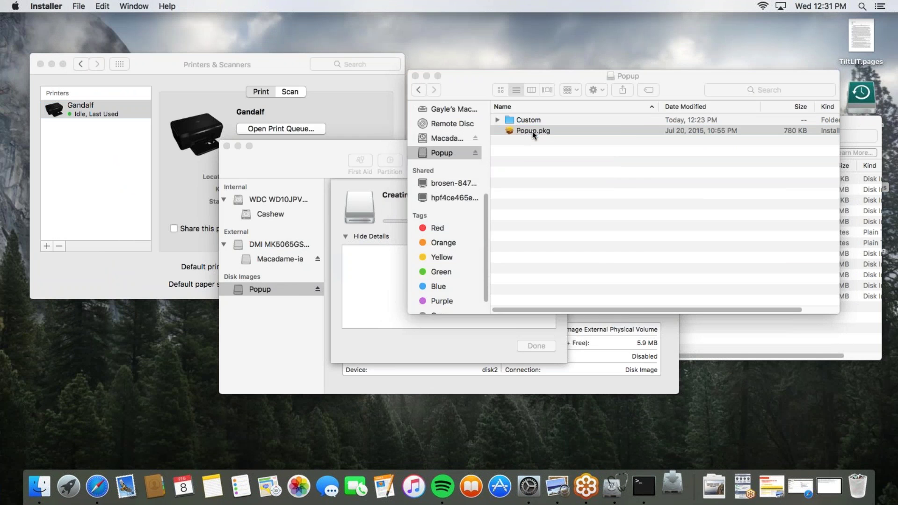
# Run the standard Pharos Popup Client install, authorize it with the administrator password, and close the installer
pyautogui.click(590, 327)
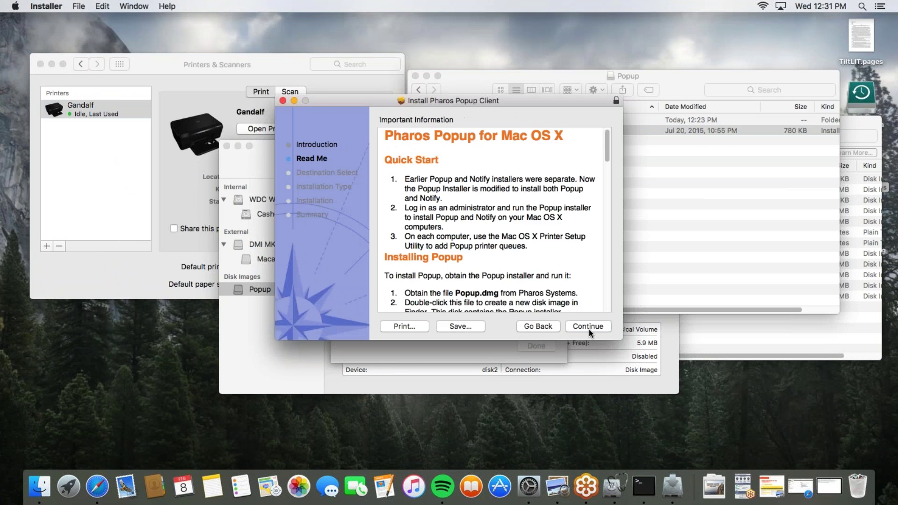
pyautogui.click(588, 327)
pyautogui.click(588, 328)
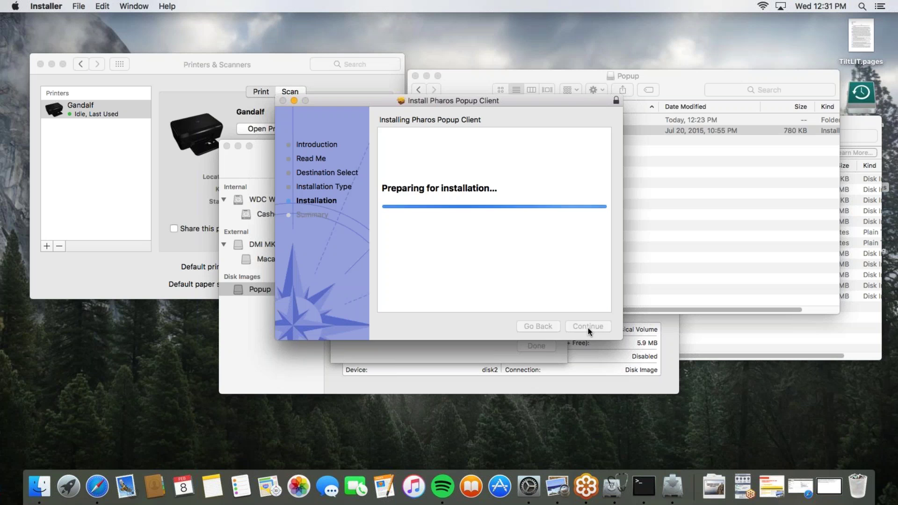
pyautogui.write('•••••••••')
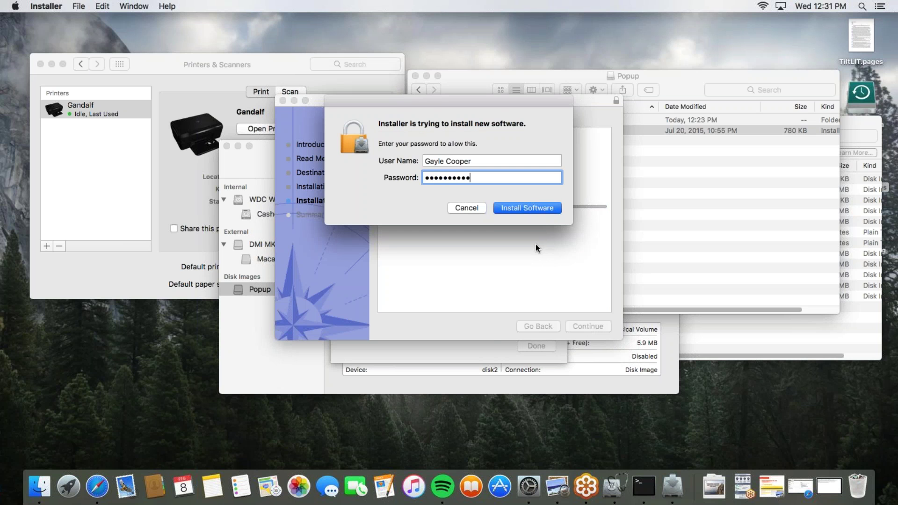
pyautogui.press('Return')
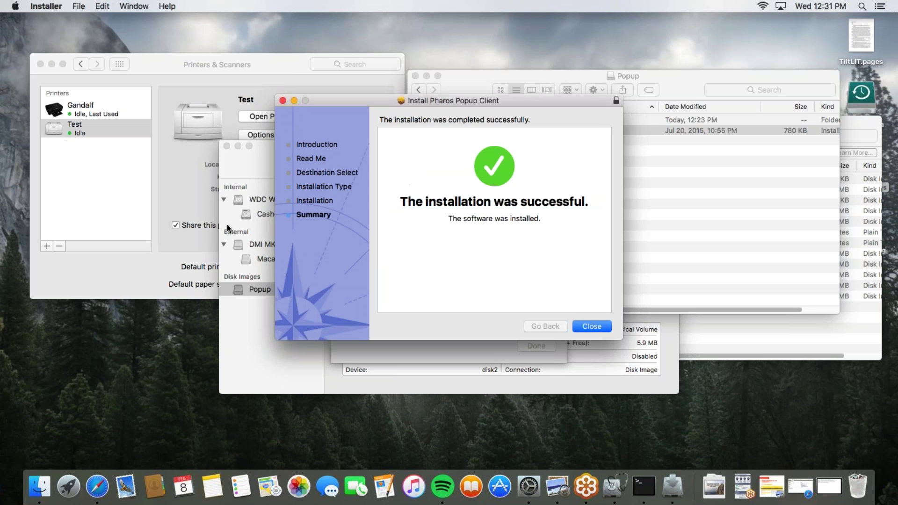
pyautogui.click(581, 327)
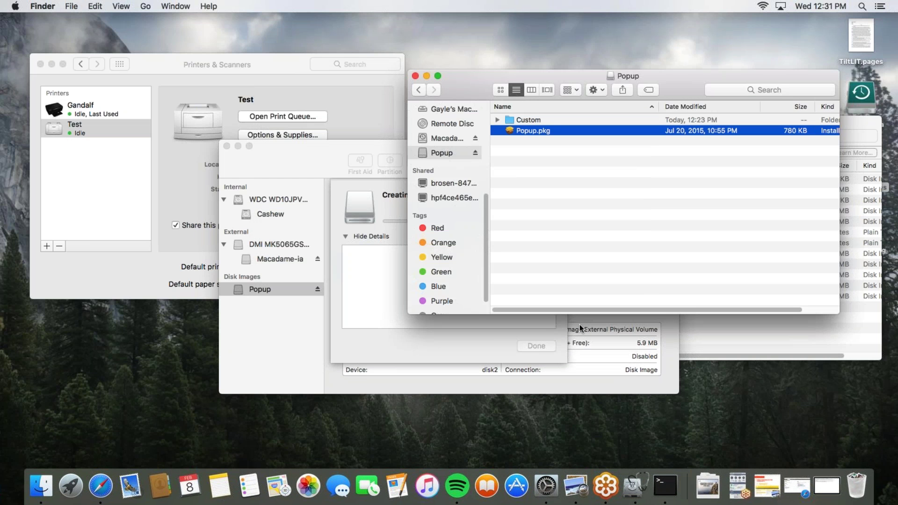
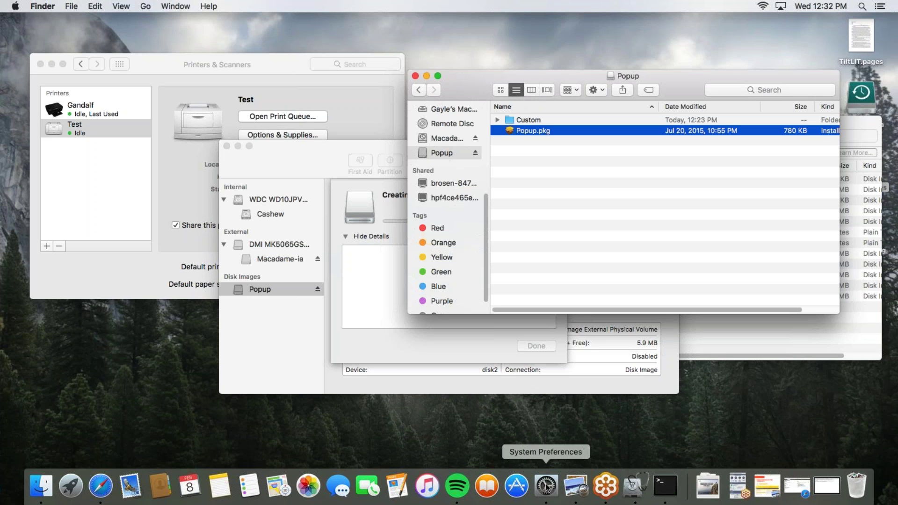
# Bring the localhost CUPS Administration page in Safari to the front
pyautogui.click(100, 485)
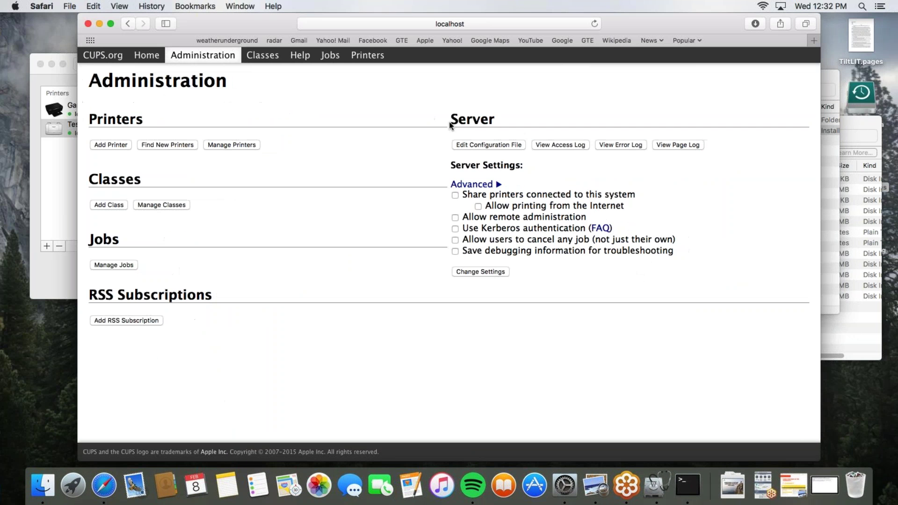
# Reload CUPS, open the Test queue under Printers, and choose Set Default Options
pyautogui.click(188, 60)
pyautogui.click(355, 59)
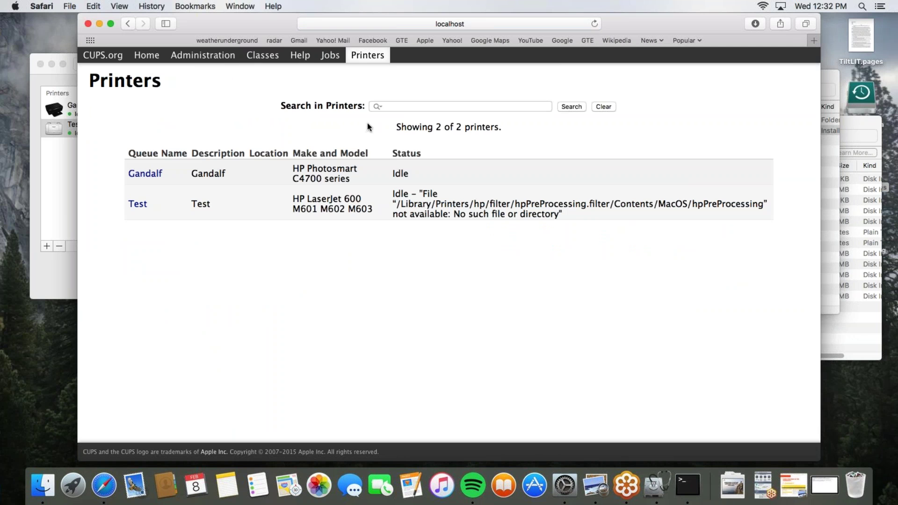
pyautogui.click(141, 205)
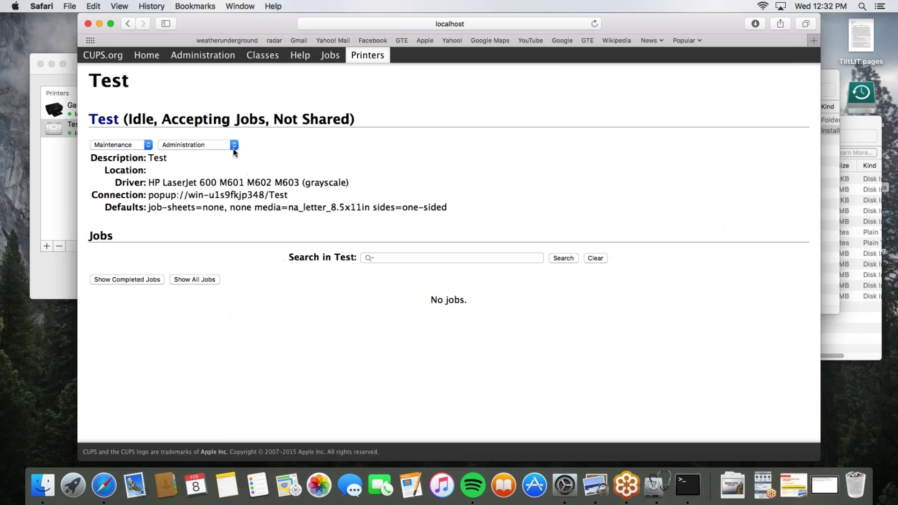
pyautogui.click(228, 146)
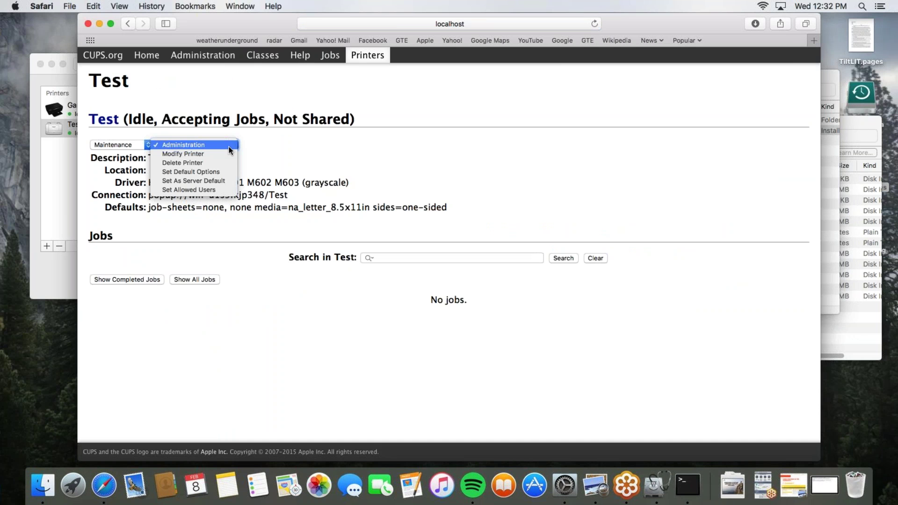
pyautogui.click(217, 172)
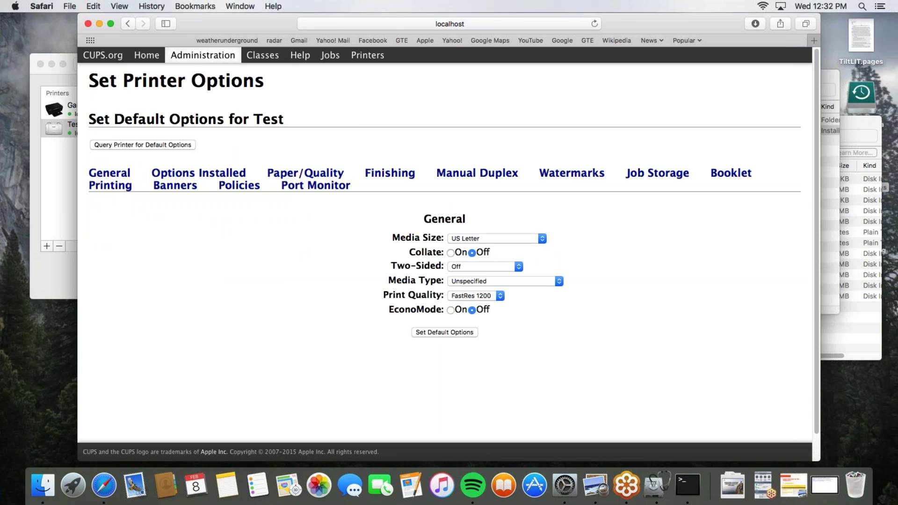
pyautogui.click(175, 176)
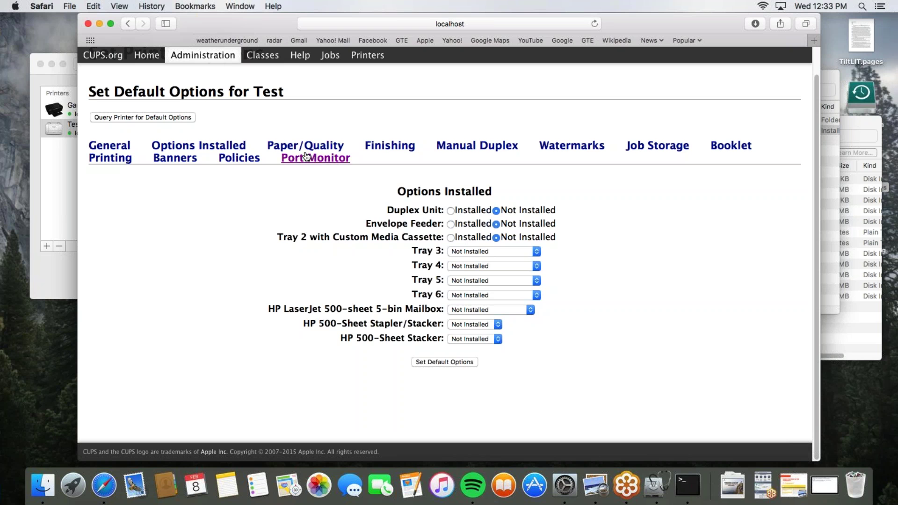
pyautogui.click(390, 146)
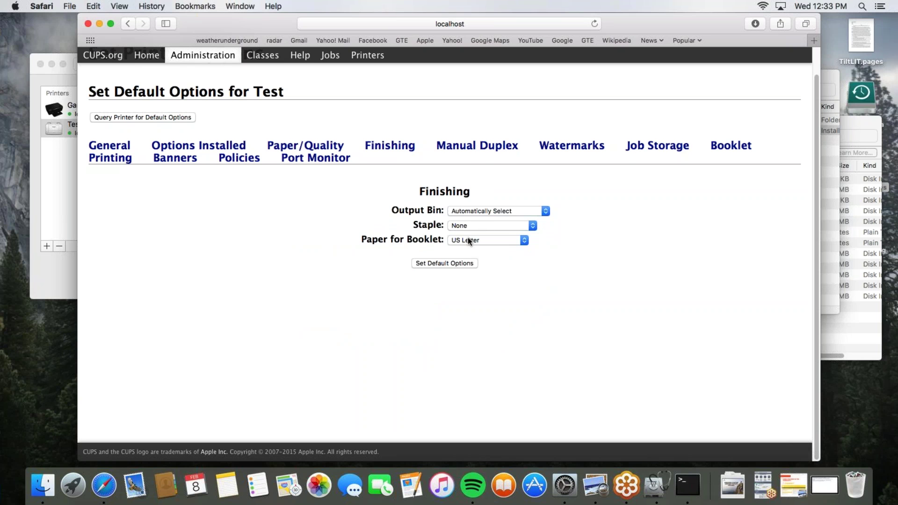
pyautogui.click(478, 147)
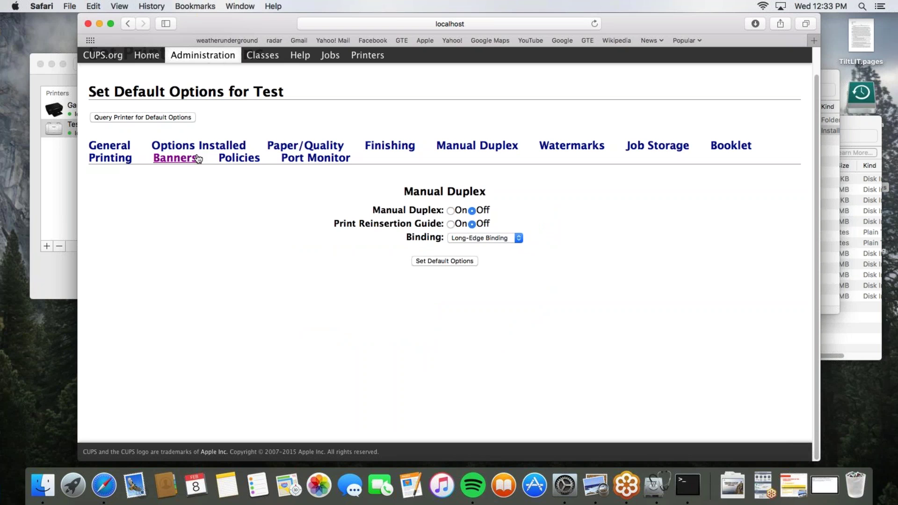
pyautogui.click(299, 148)
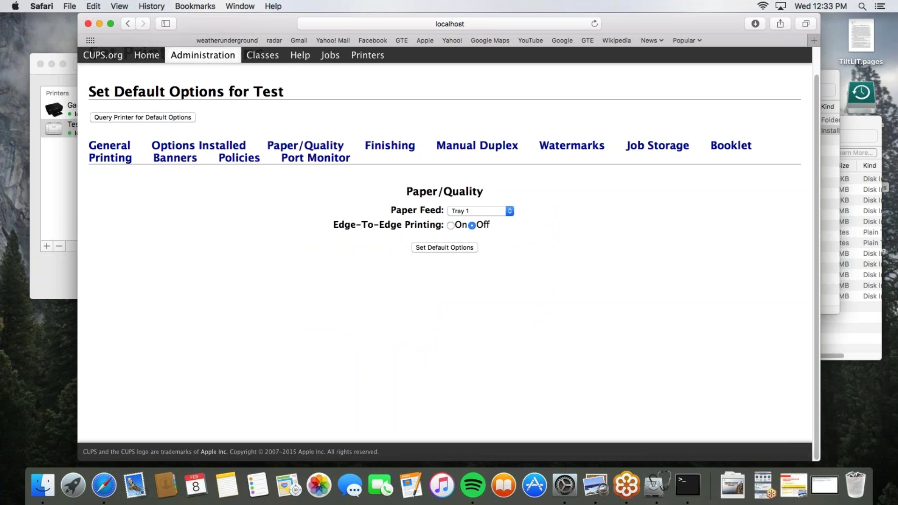
pyautogui.click(112, 159)
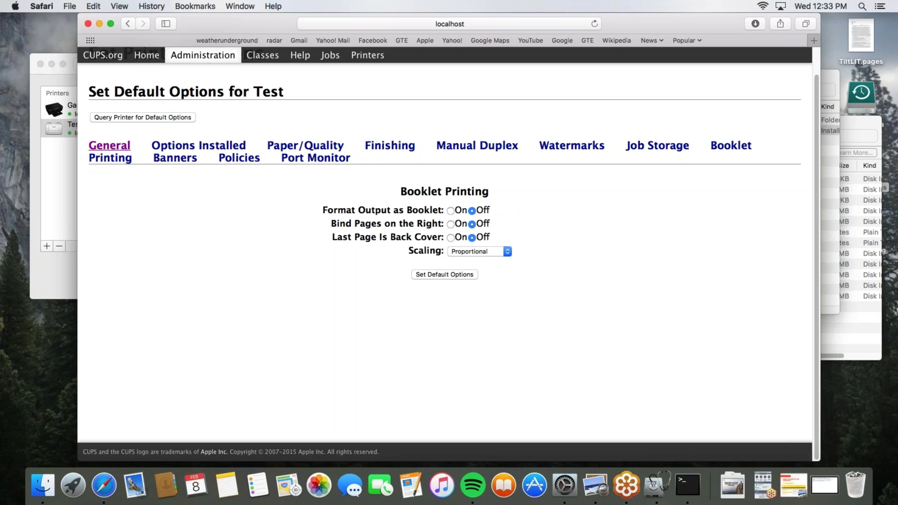
pyautogui.click(110, 148)
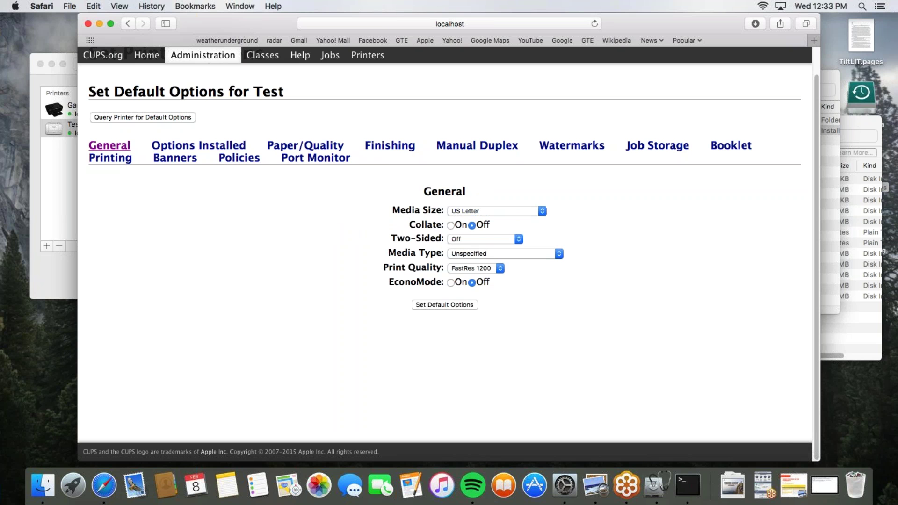
pyautogui.click(466, 240)
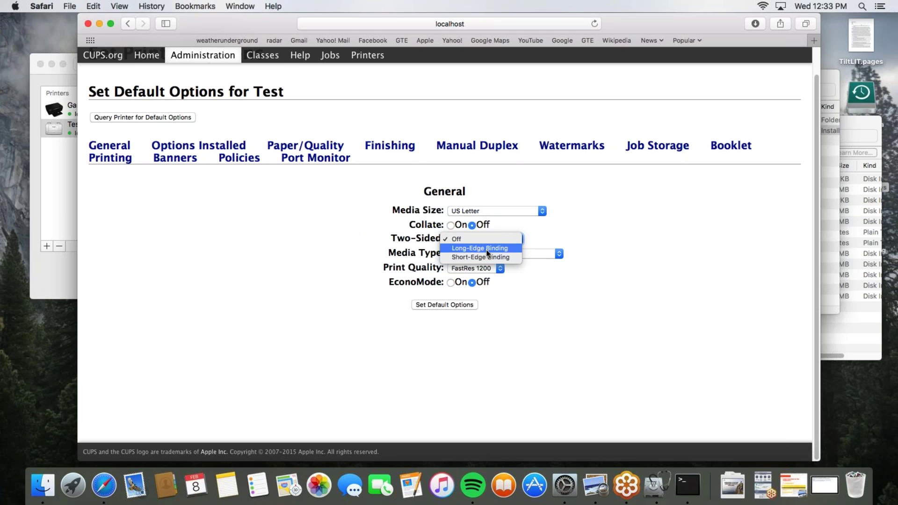
pyautogui.click(321, 262)
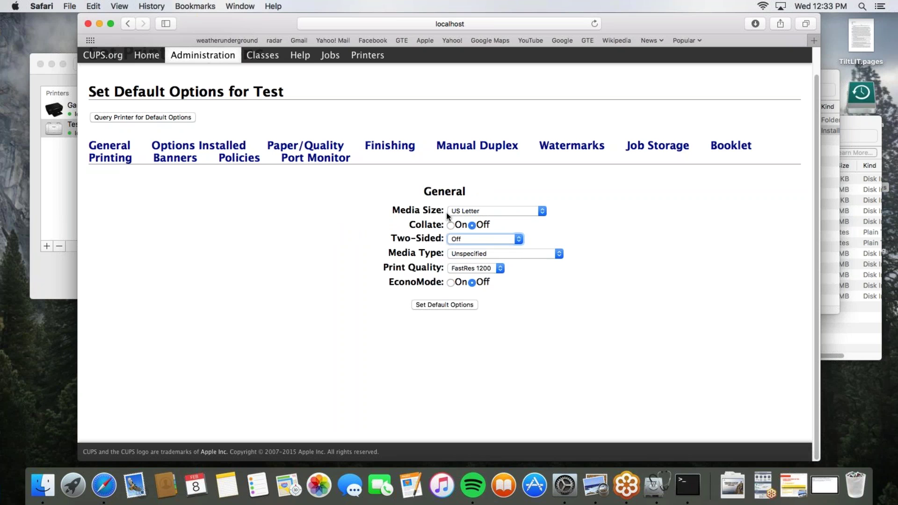
pyautogui.click(199, 145)
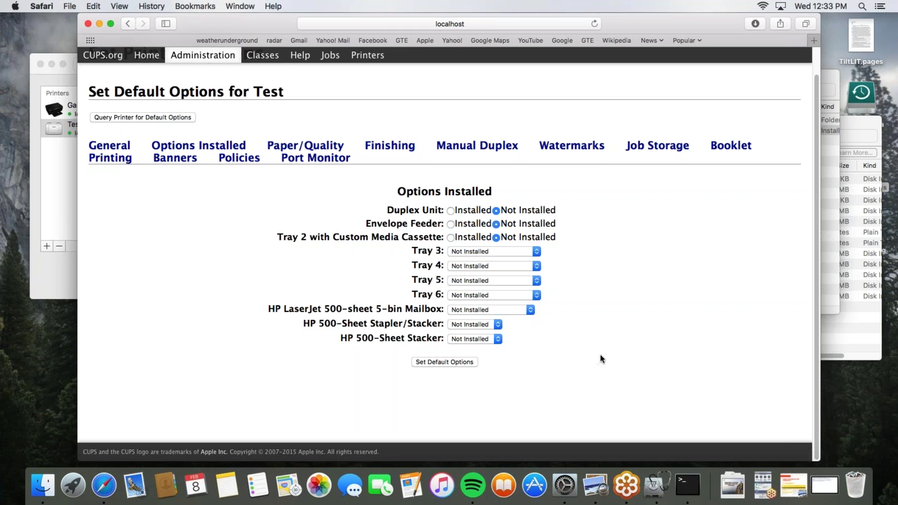
pyautogui.click(314, 150)
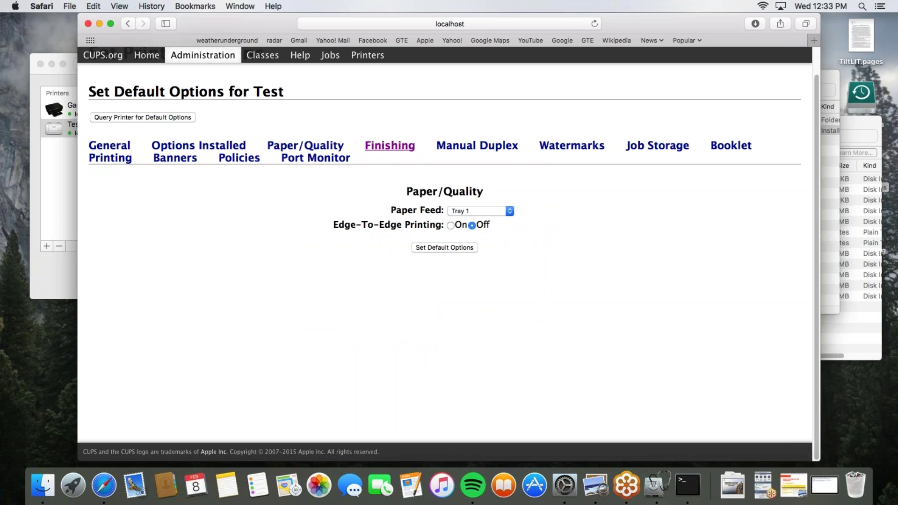
pyautogui.click(389, 146)
pyautogui.click(446, 148)
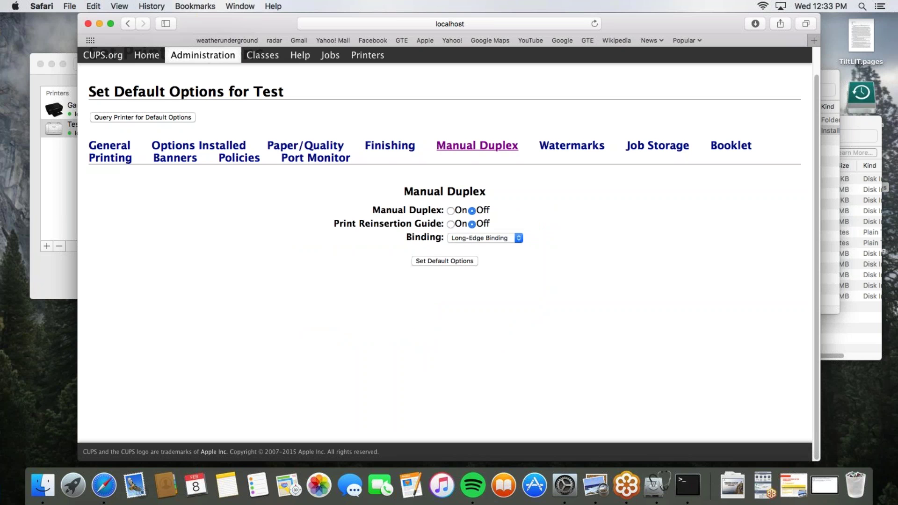
pyautogui.click(573, 148)
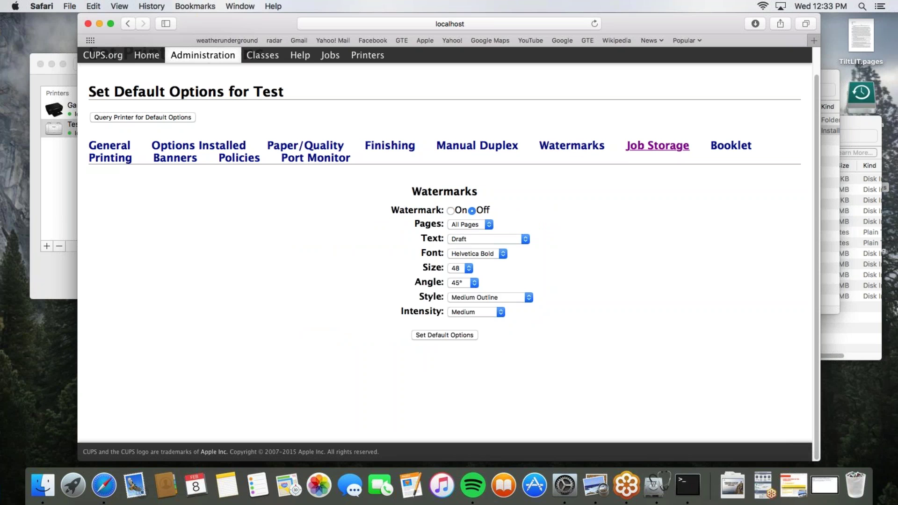
pyautogui.click(652, 148)
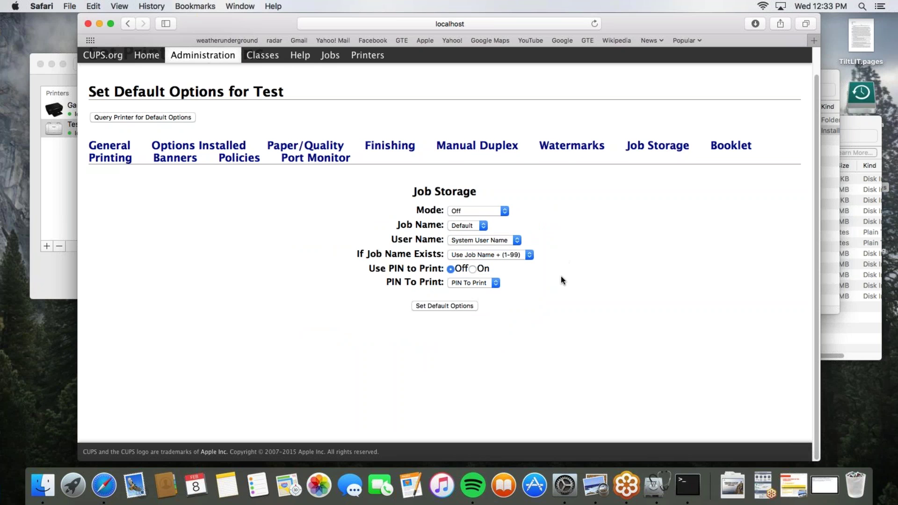
pyautogui.click(199, 145)
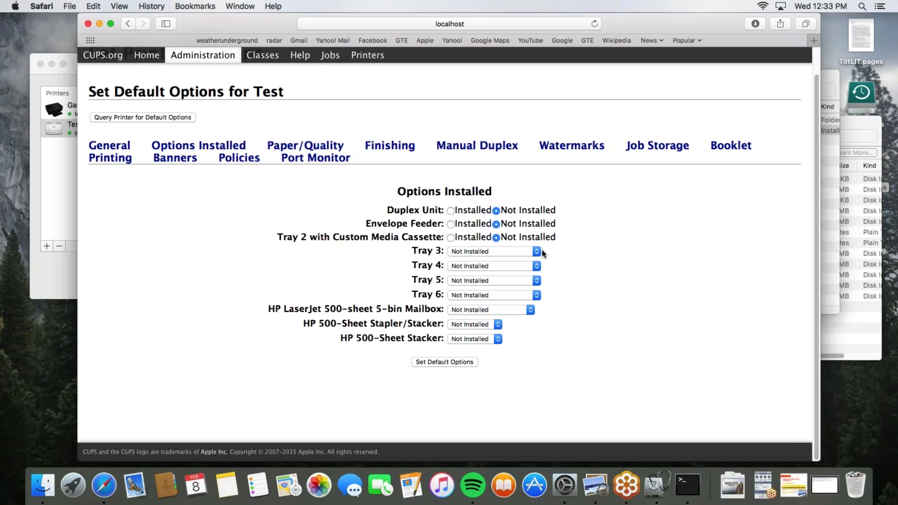
pyautogui.click(109, 146)
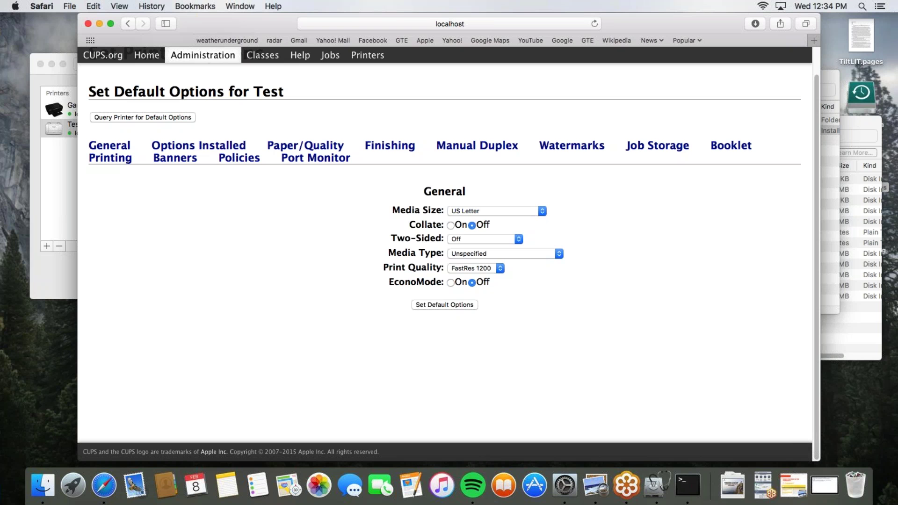
# Try saving Test with Two-Sided Long-Edge Binding, then switch Two-Sided back to Off
pyautogui.click(493, 240)
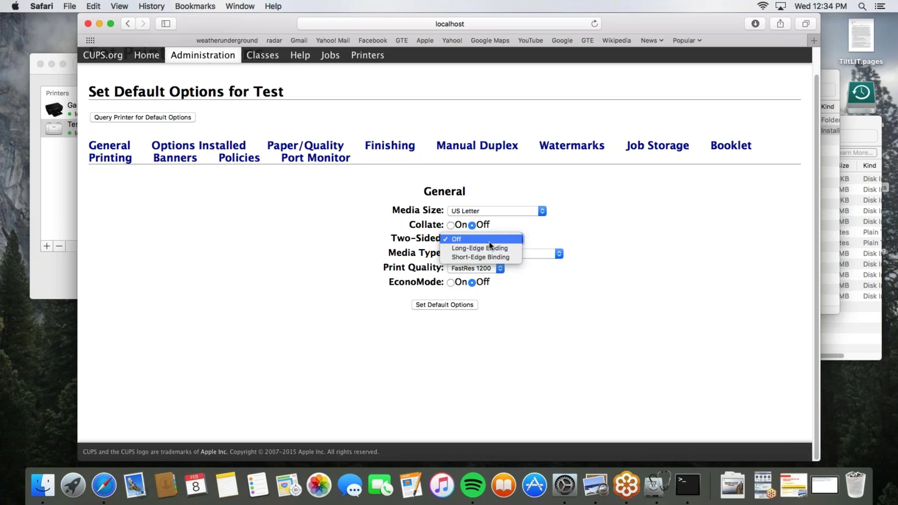
pyautogui.click(484, 248)
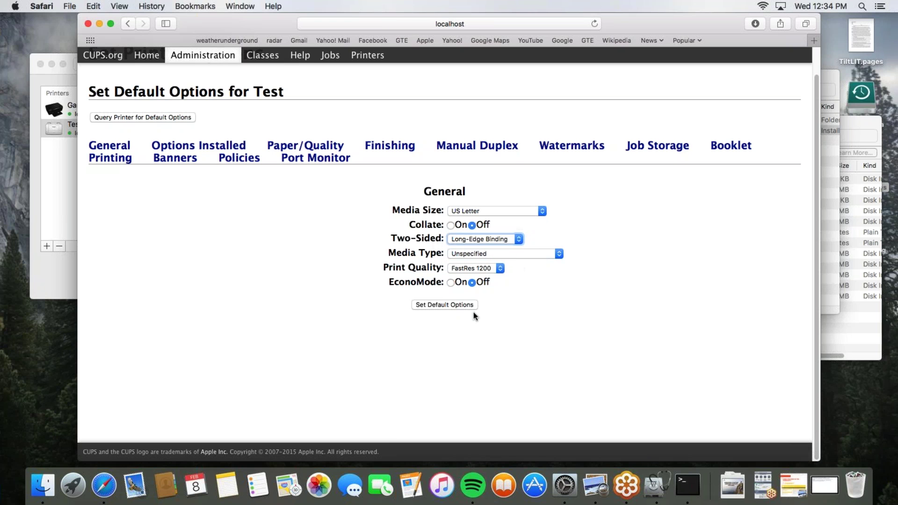
pyautogui.click(442, 307)
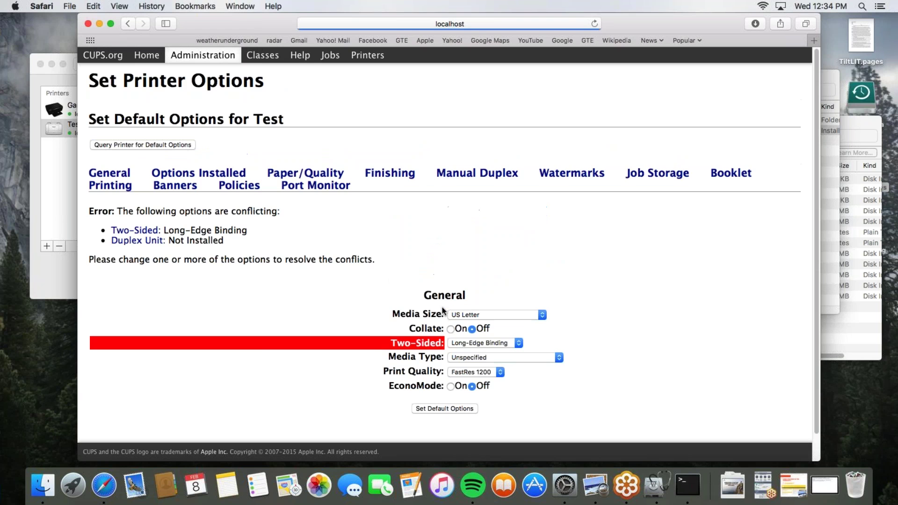
pyautogui.scroll(-2, 622, 317)
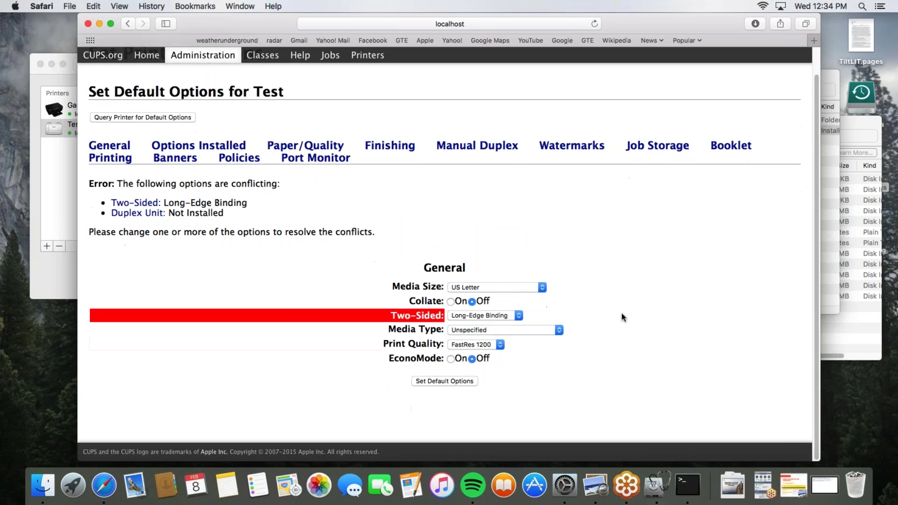
pyautogui.click(491, 314)
pyautogui.click(460, 310)
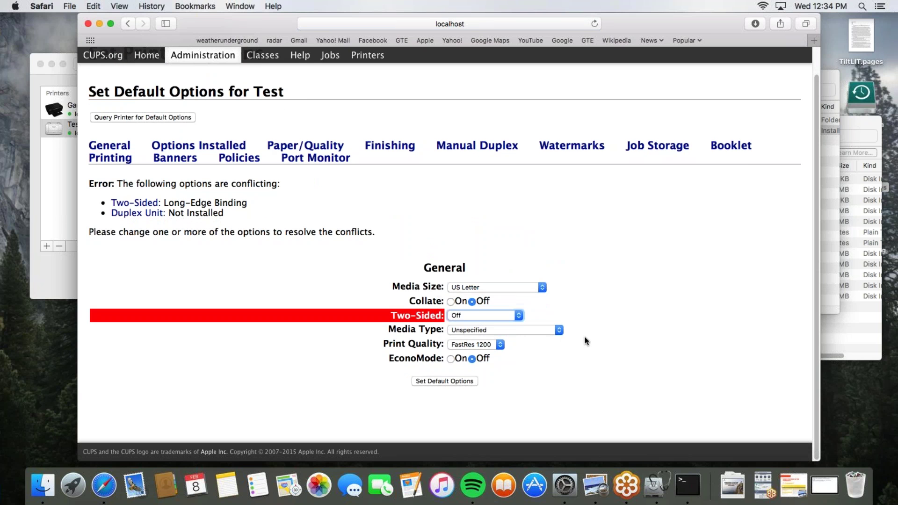
# Set media type to Plain, save, decline the login, and return to the default options
pyautogui.click(481, 329)
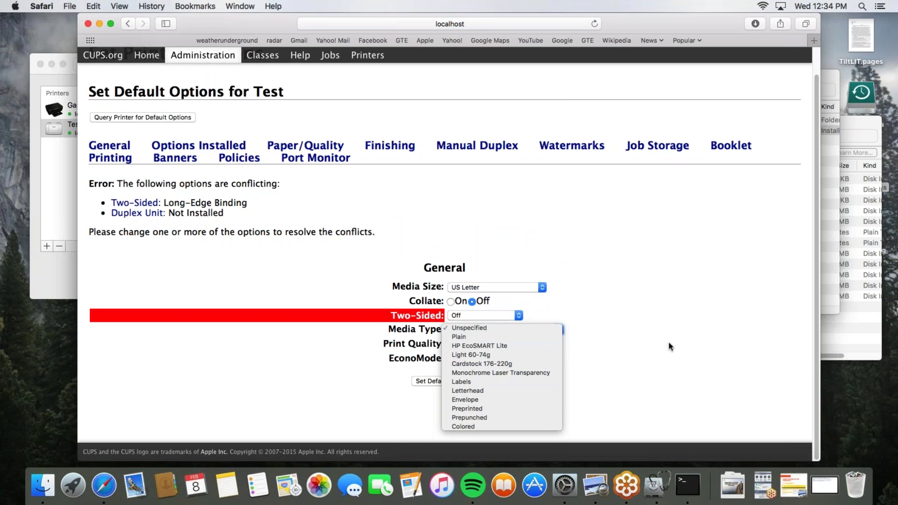
pyautogui.click(464, 340)
pyautogui.click(453, 381)
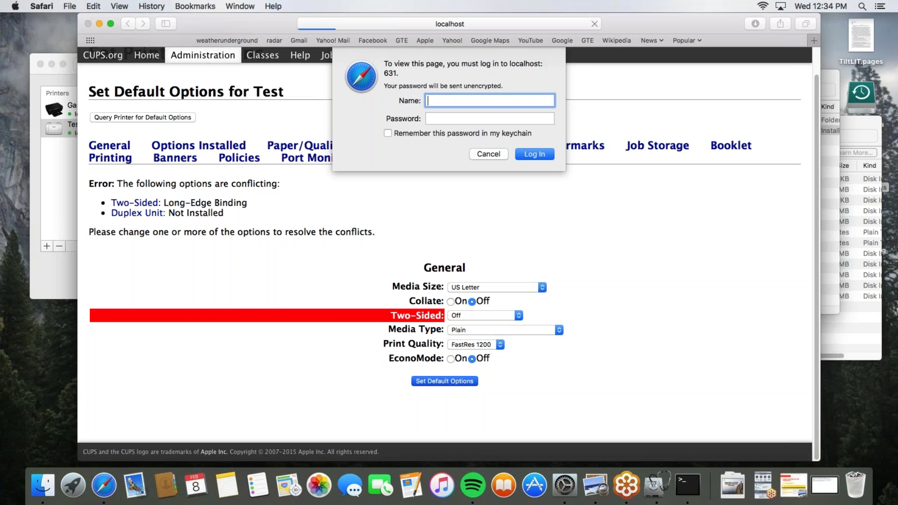
pyautogui.click(489, 153)
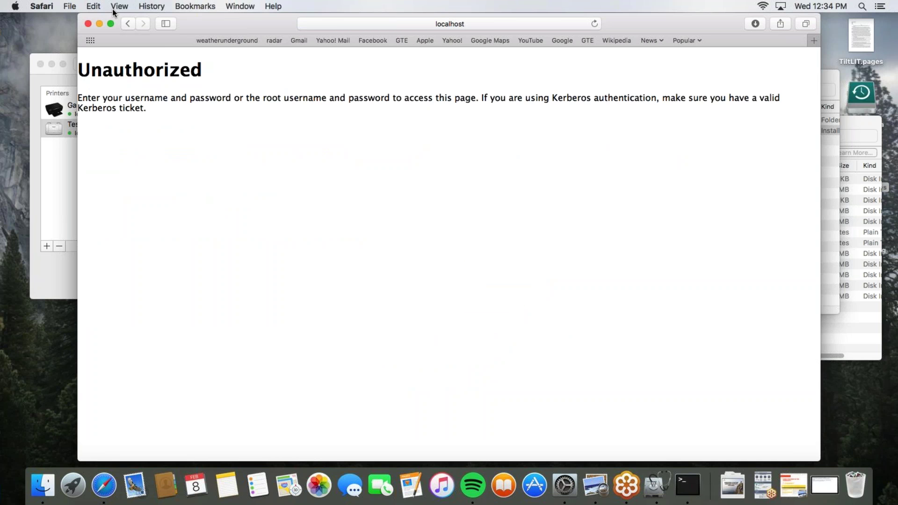
pyautogui.click(130, 24)
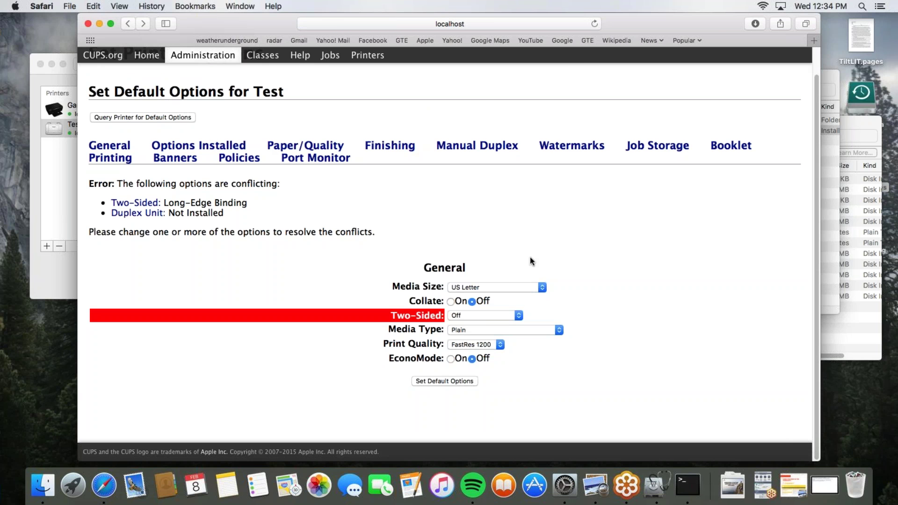
# Try Two-Sided Short-Edge Binding, then save the defaults with Two-Sided Off
pyautogui.click(475, 317)
pyautogui.click(468, 332)
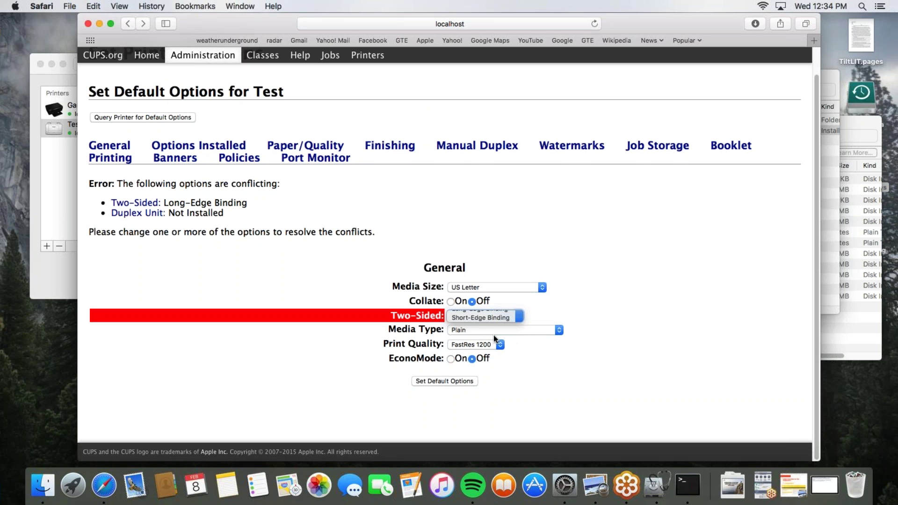
pyautogui.click(448, 382)
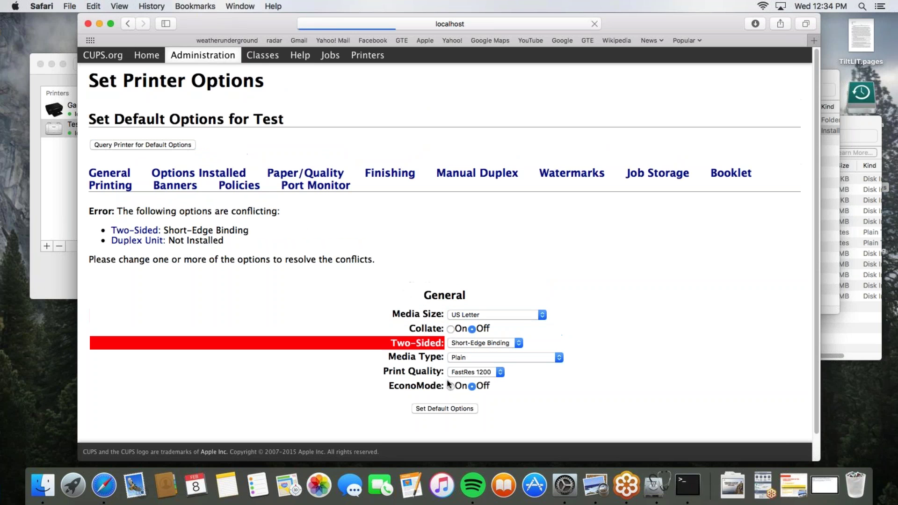
pyautogui.click(456, 344)
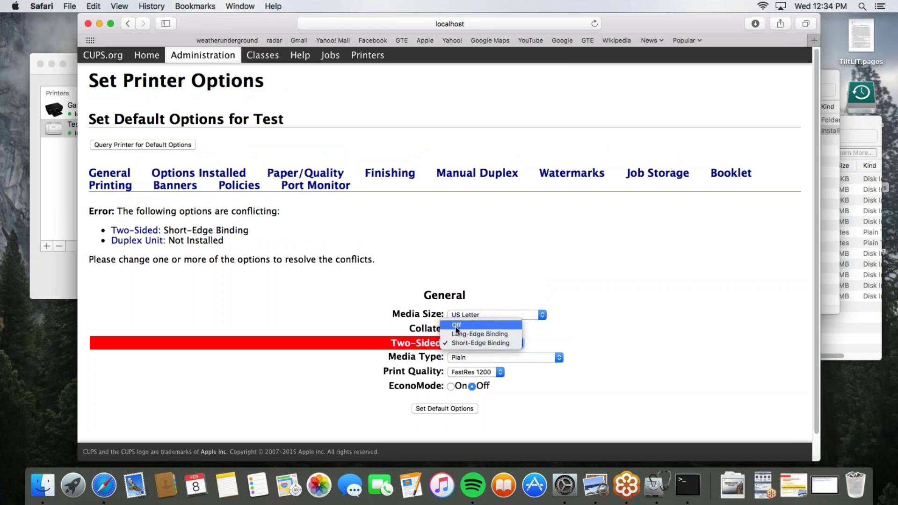
pyautogui.click(457, 327)
pyautogui.click(448, 409)
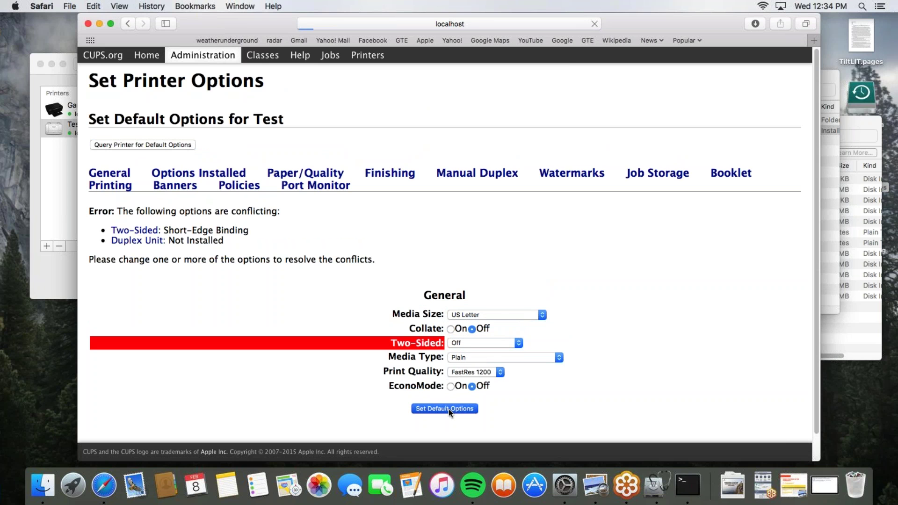
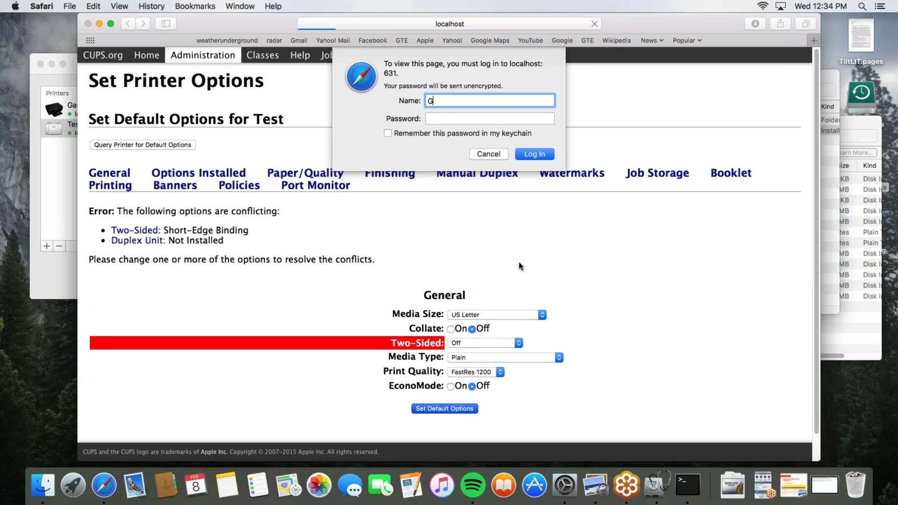
# Enter a user name and password, retry with the admin account, then cancel the failed login
pyautogui.press('Tab')
pyautogui.write('•••••••••')
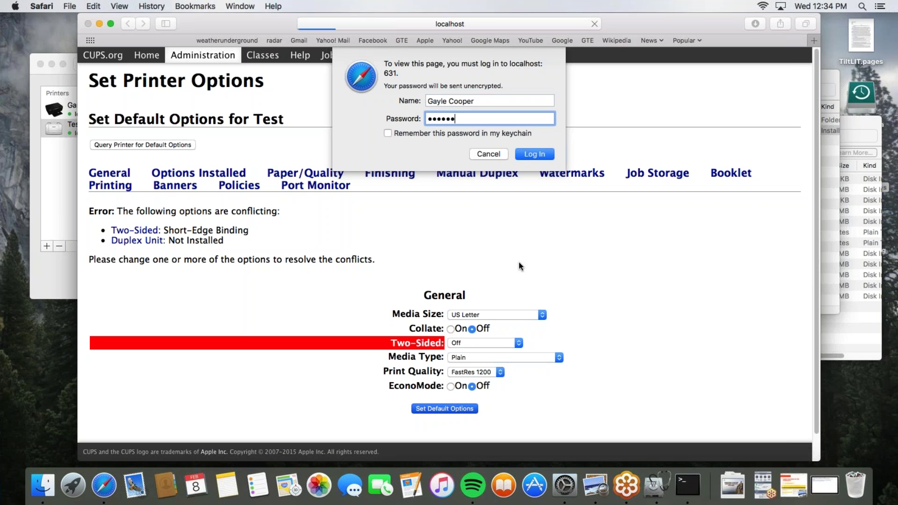
pyautogui.write('••')
pyautogui.press('Return')
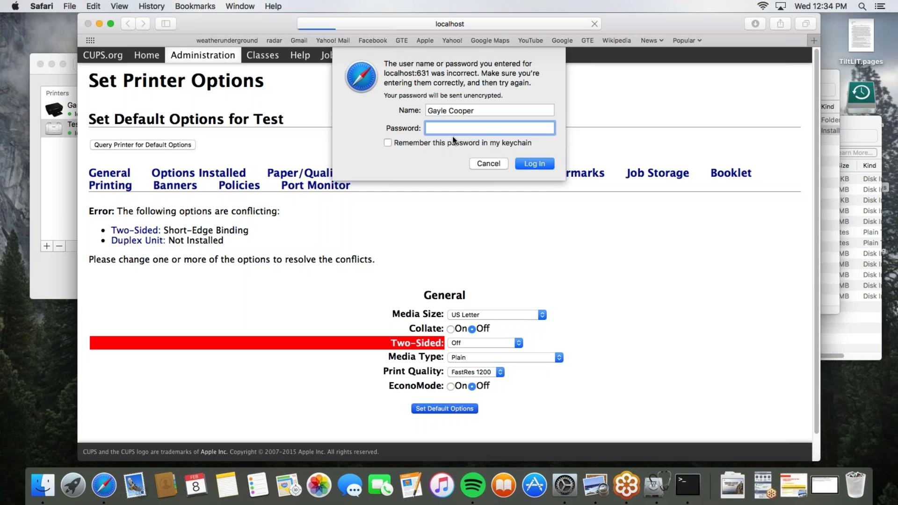
pyautogui.moveTo(478, 111); pyautogui.dragTo(404, 111)
pyautogui.write('admin')
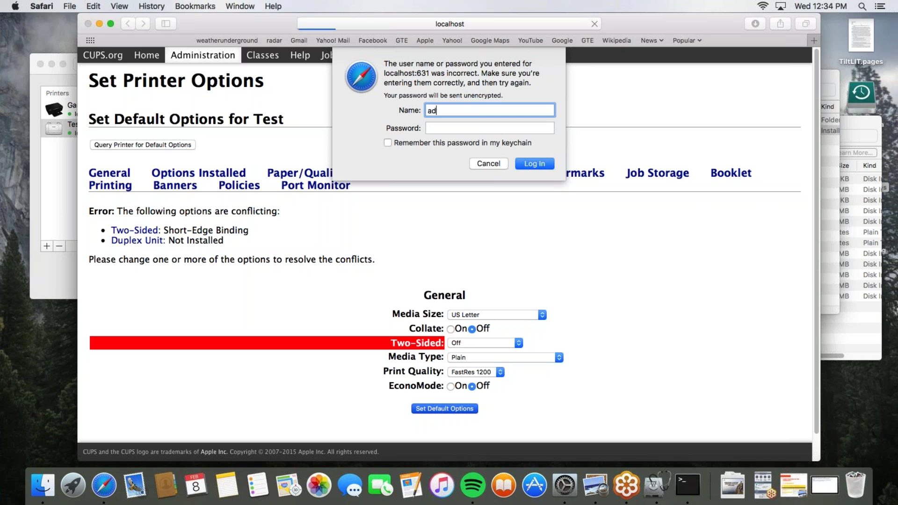
pyautogui.press('Tab')
pyautogui.write('•••••')
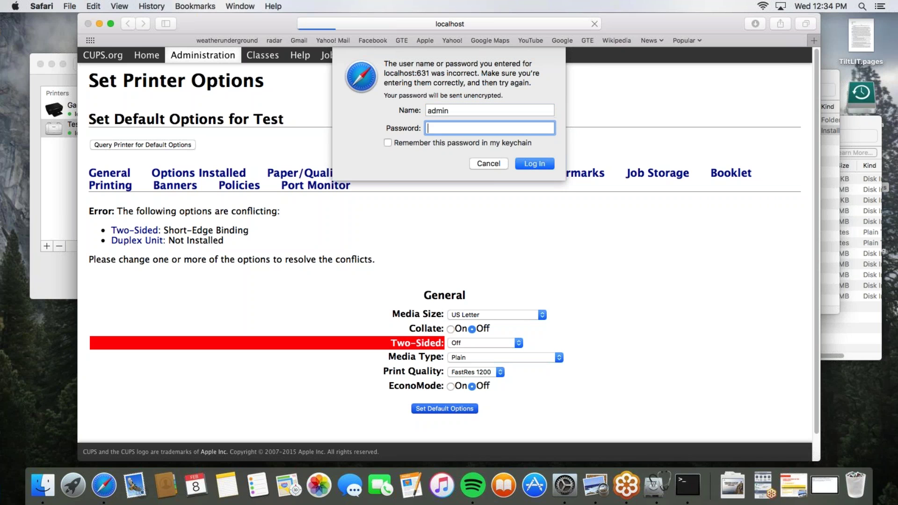
pyautogui.write('••••••')
pyautogui.press('Return')
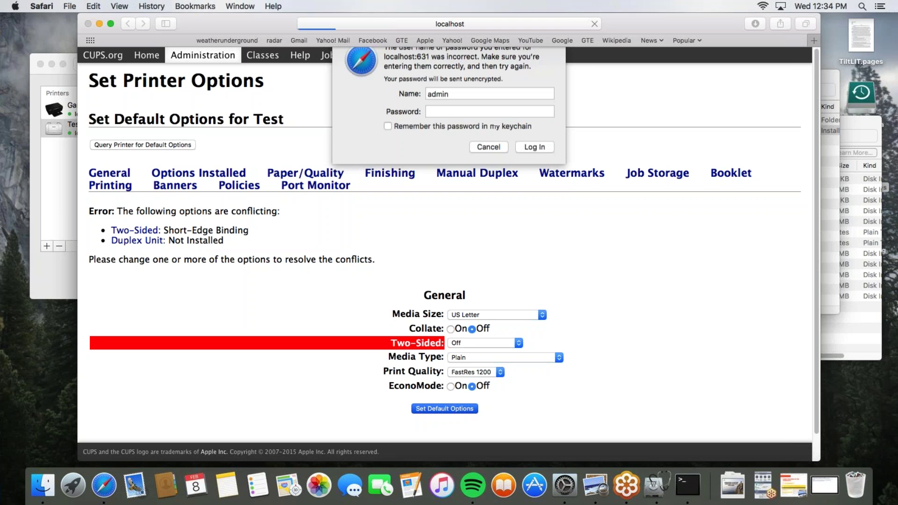
pyautogui.click(480, 163)
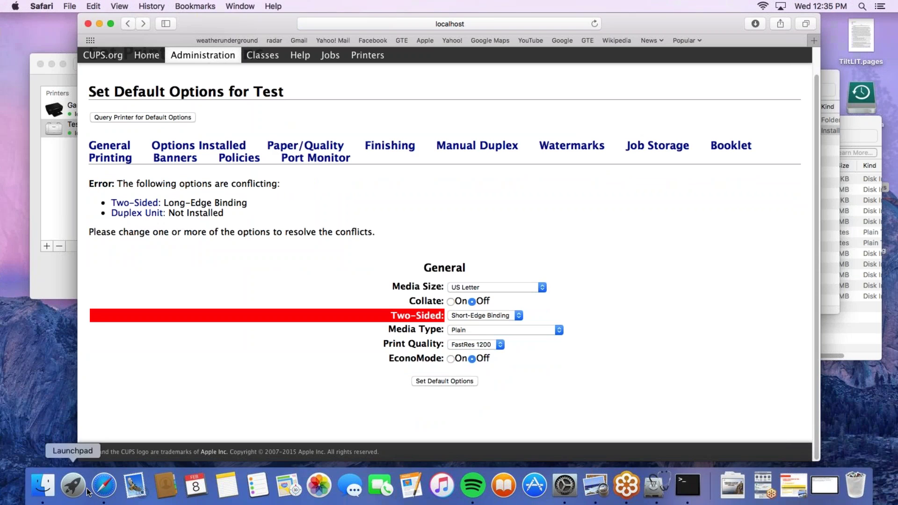
pyautogui.click(41, 481)
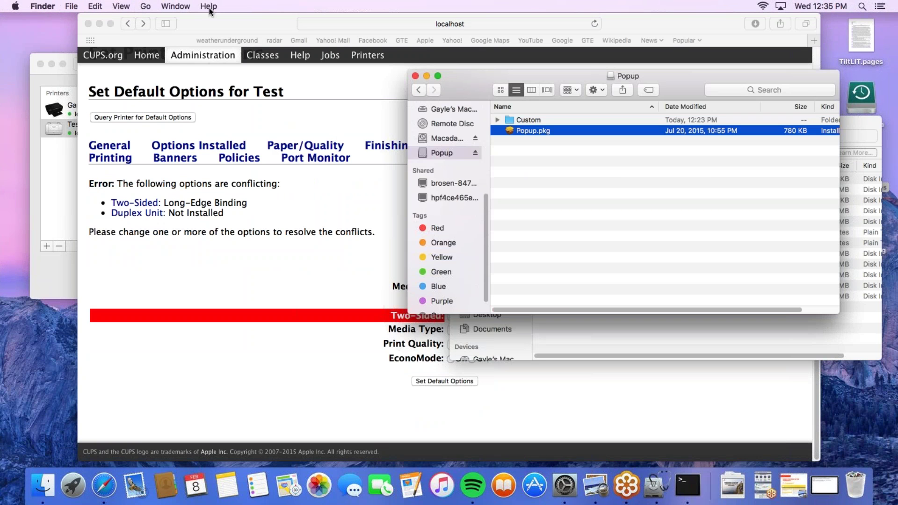
# Go to the /etc/cups folder and open its ppd subfolder
pyautogui.click(145, 7)
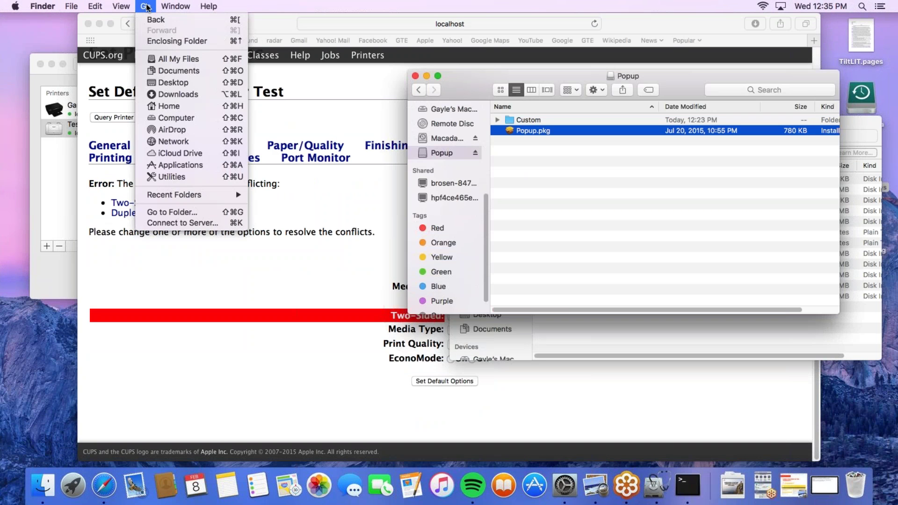
pyautogui.click(174, 216)
pyautogui.write('/')
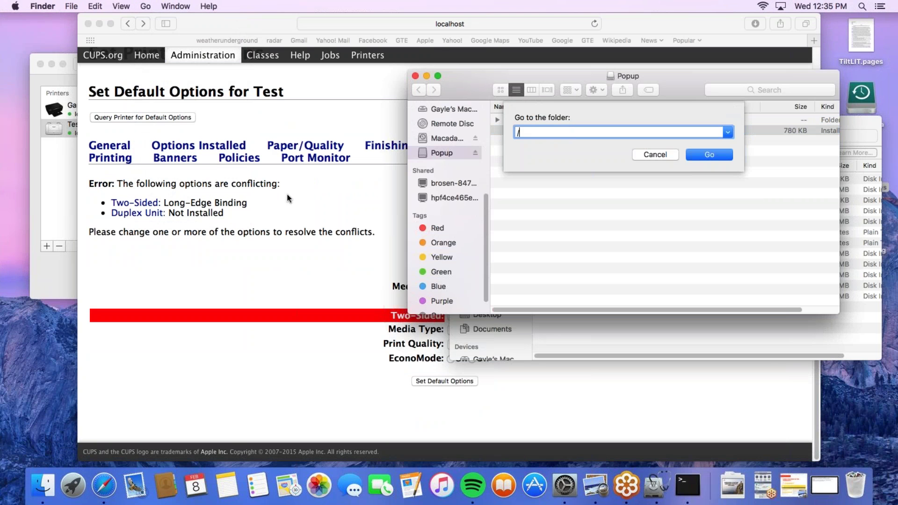
pyautogui.write('etc/pcups')
pyautogui.press('BackSpace')
pyautogui.press('Return')
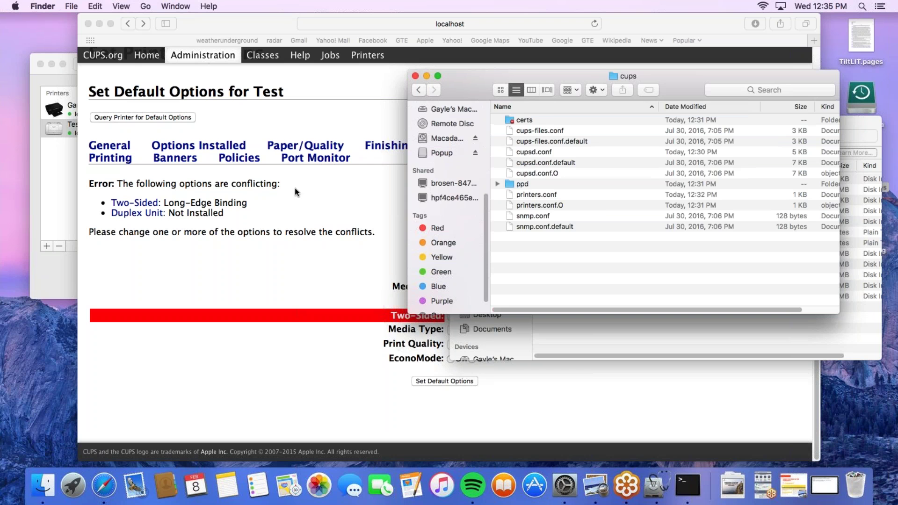
pyautogui.doubleClick(522, 185)
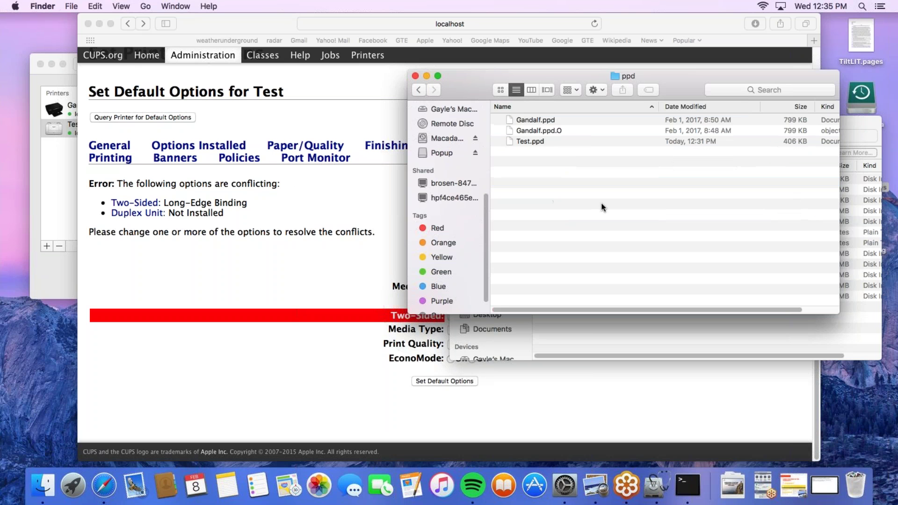
# Copy Test.ppd and return to the Popup disk image
pyautogui.click(533, 145)
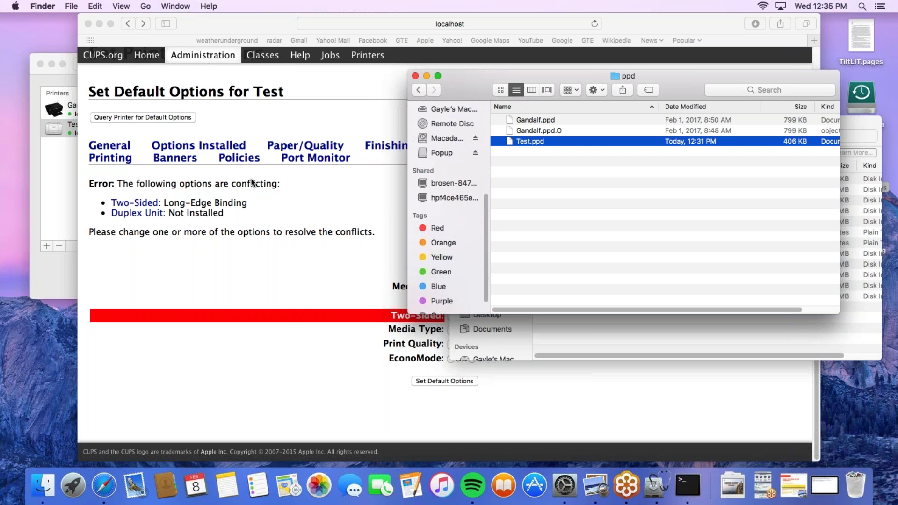
pyautogui.rightClick(539, 141)
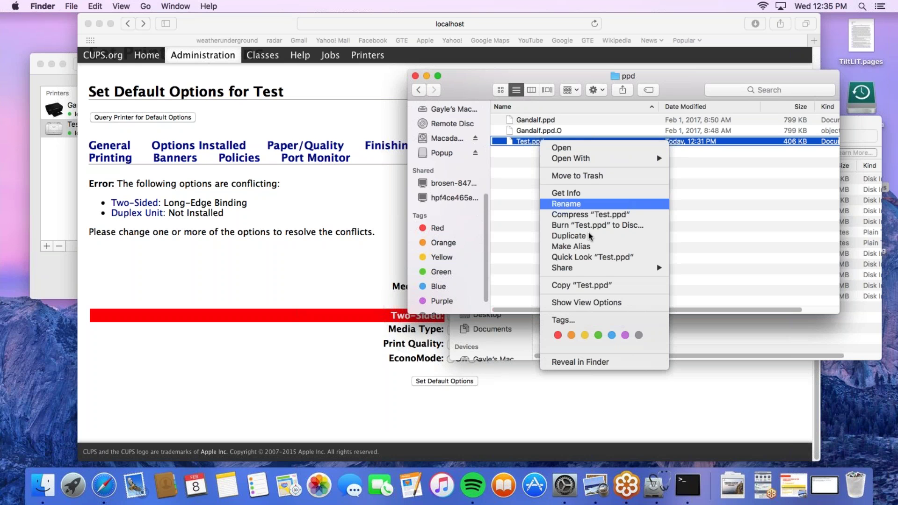
pyautogui.click(564, 286)
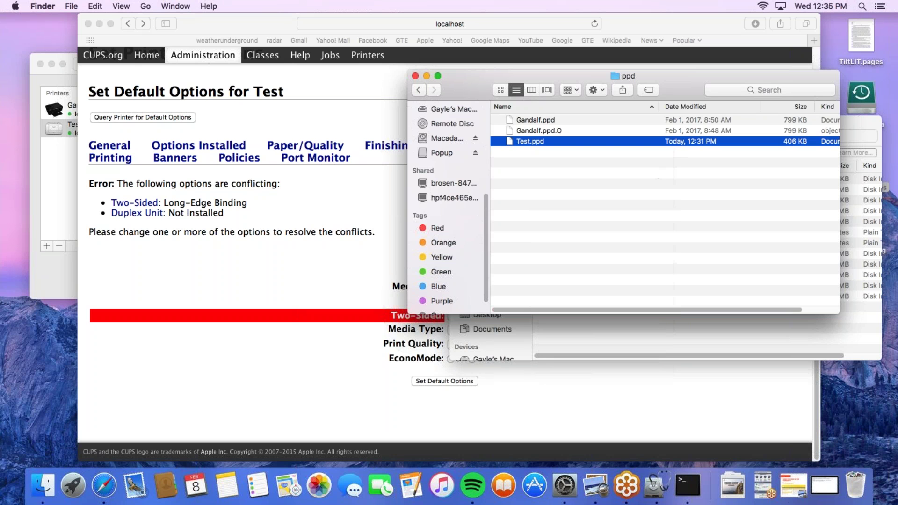
pyautogui.click(439, 153)
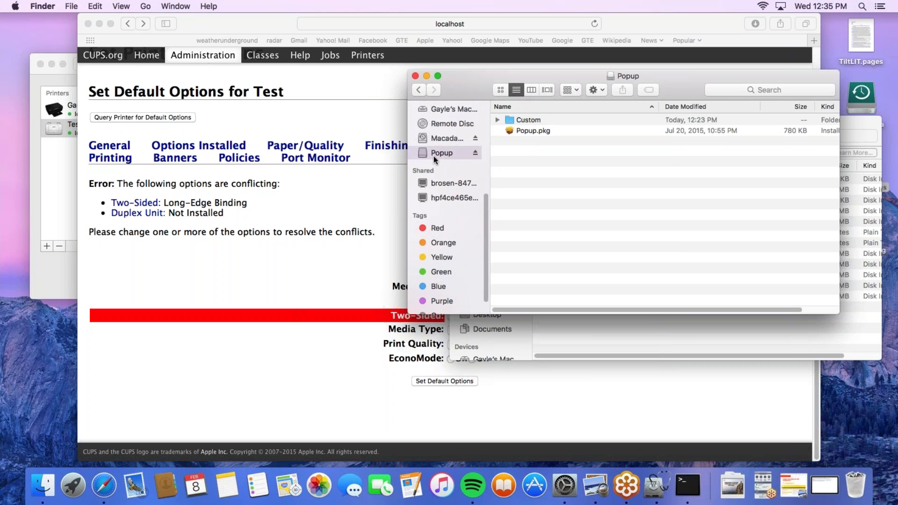
# Open the Custom folder and paste Test.ppd into it
pyautogui.doubleClick(529, 120)
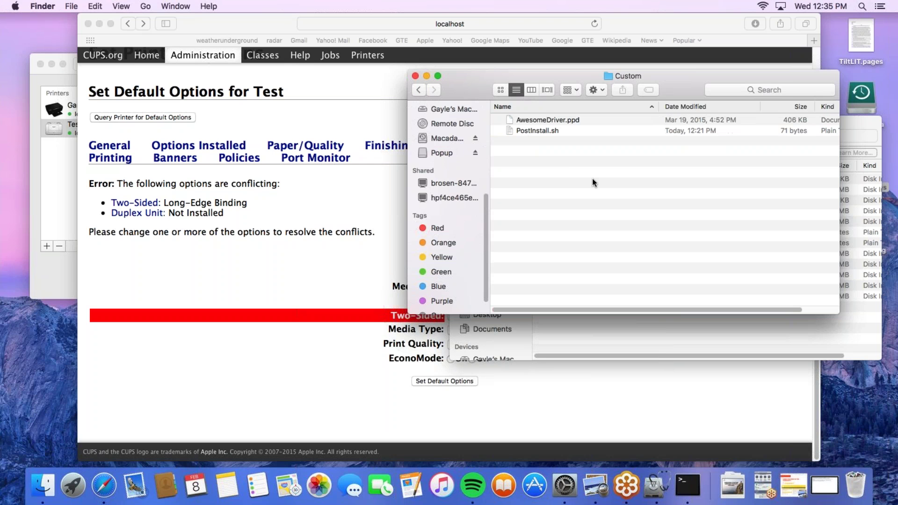
pyautogui.click(568, 121)
pyautogui.rightClick(559, 164)
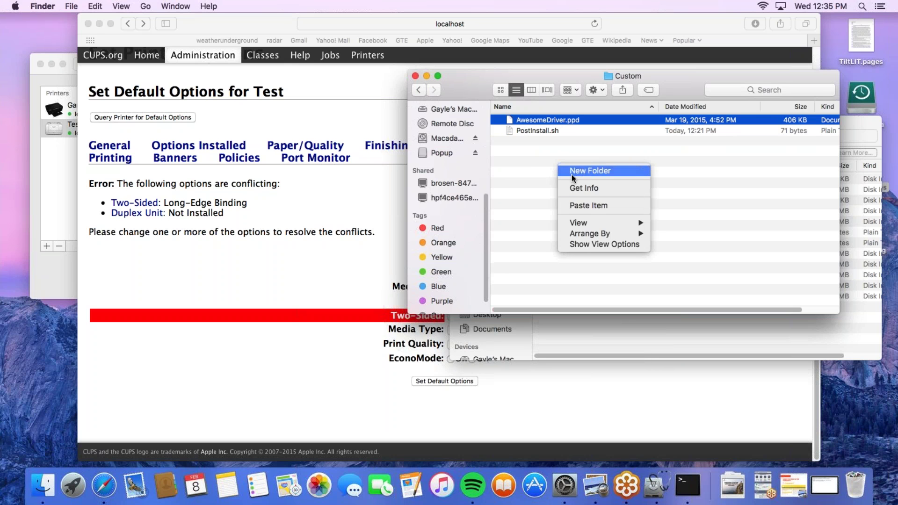
pyautogui.click(582, 205)
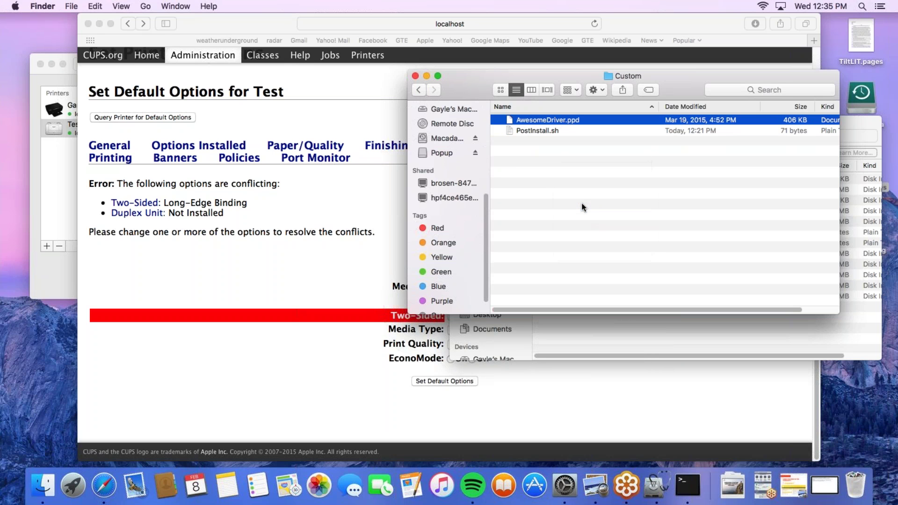
# Rename AwesomeDriver.ppd to AwesomeDriverOLD.ppd and Test.ppd to AwesomeDriver.ppd
pyautogui.click(564, 121)
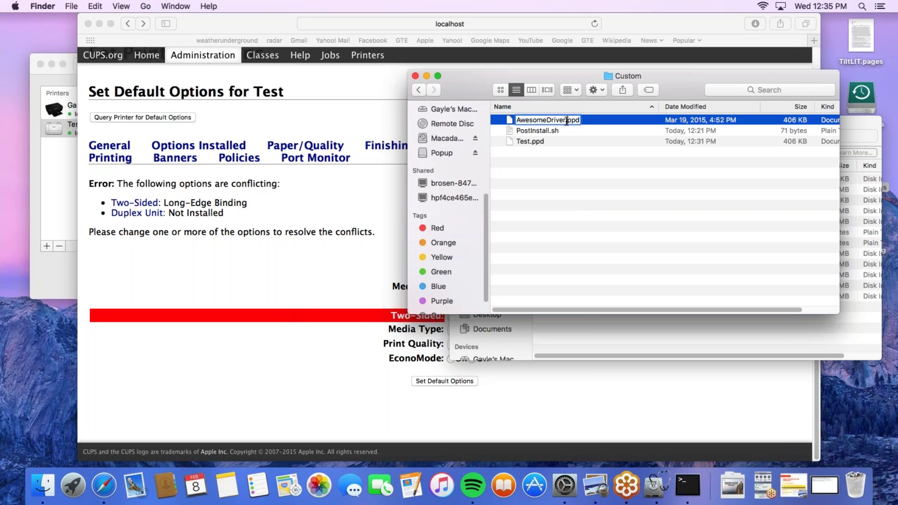
pyautogui.write('OLD')
pyautogui.press('Return')
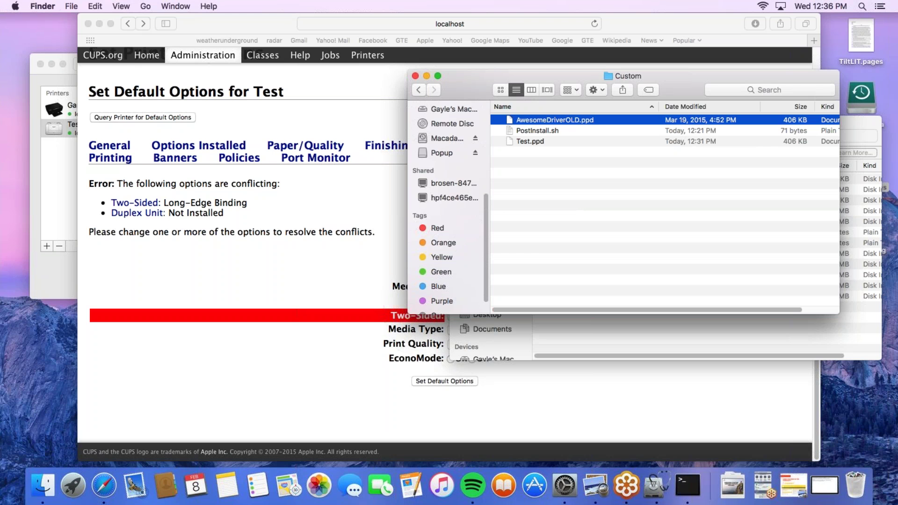
pyautogui.click(529, 141)
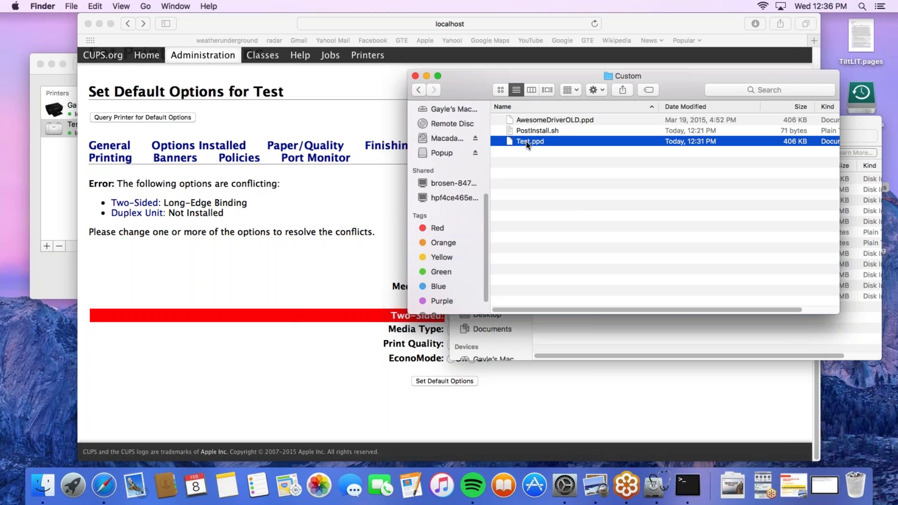
pyautogui.press('Right')
pyautogui.write('AwesomeDriver')
pyautogui.press('Return')
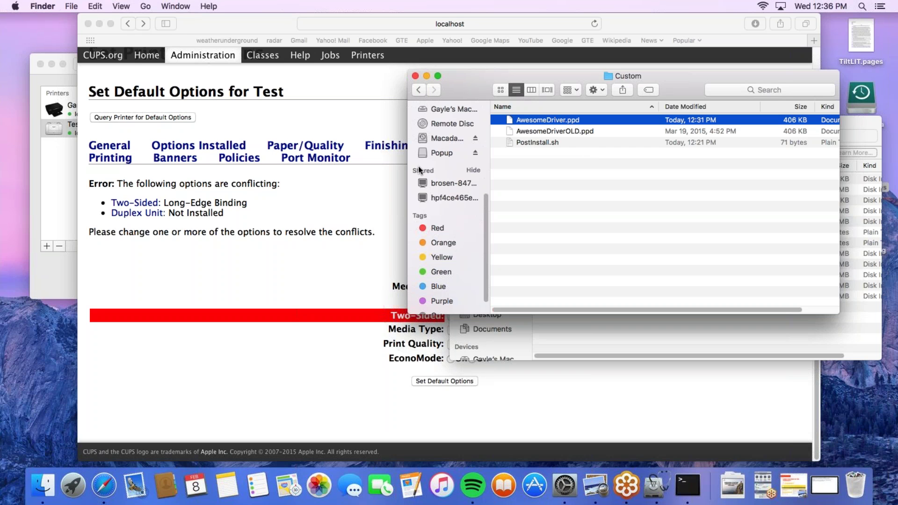
# Delete the Test printer from Printers & Scanners
pyautogui.click(58, 134)
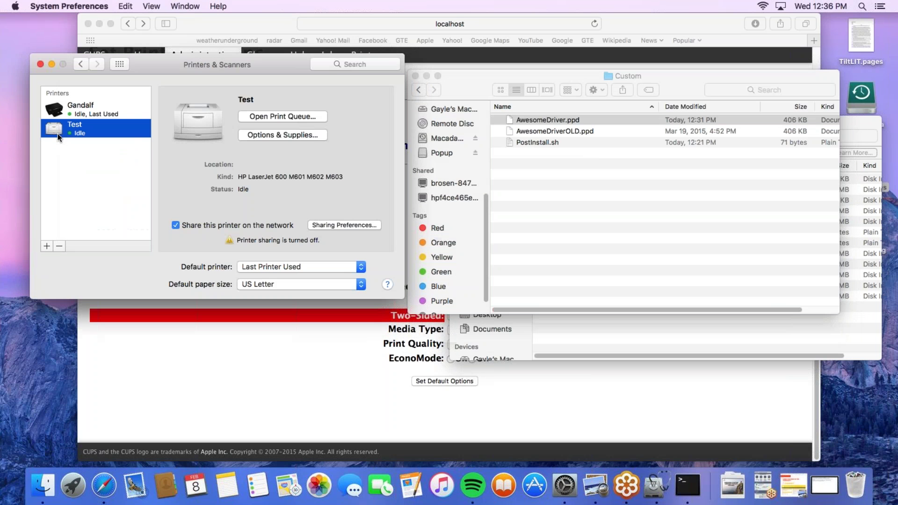
pyautogui.click(60, 246)
pyautogui.click(285, 134)
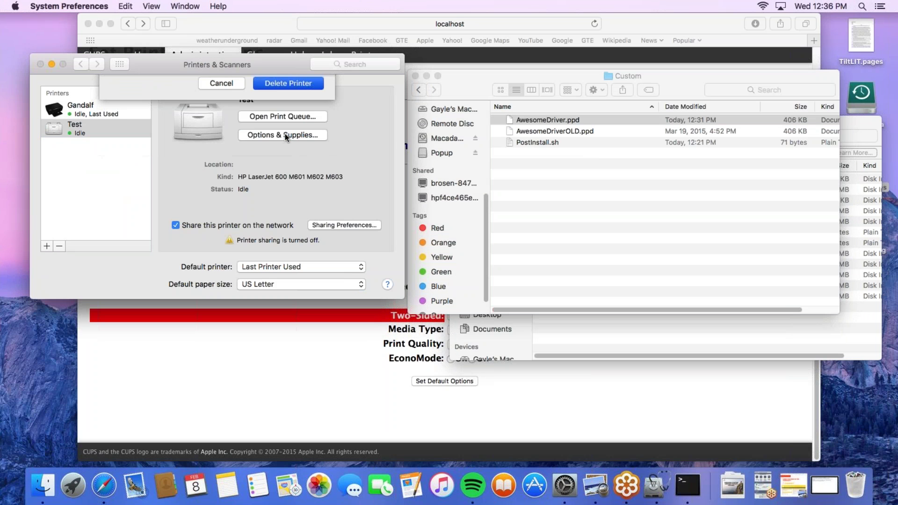
# Reinstall Popup.pkg with the administrator password and close the finished installer
pyautogui.click(423, 93)
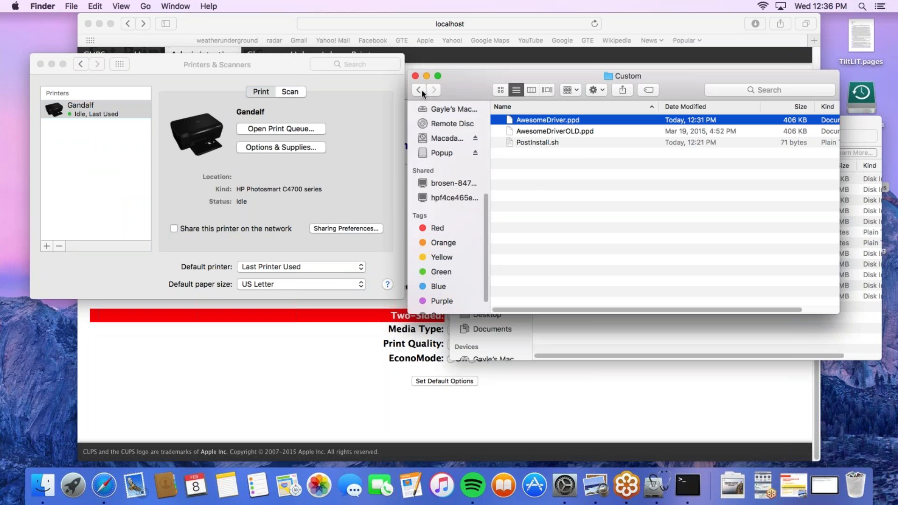
pyautogui.click(422, 92)
pyautogui.click(525, 131)
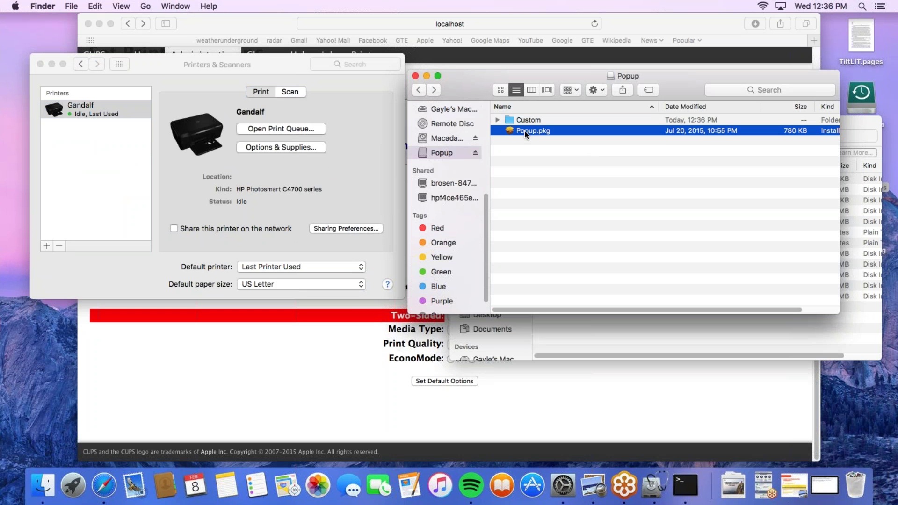
pyautogui.doubleClick(524, 131)
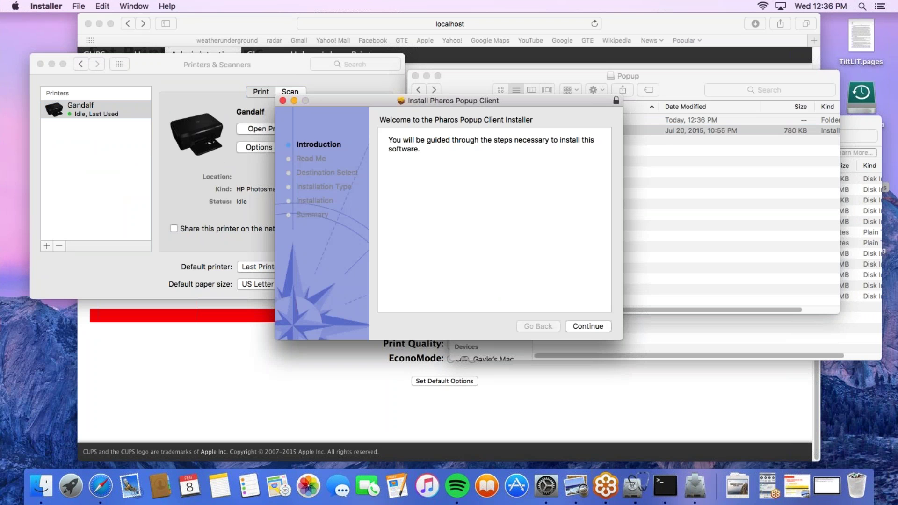
pyautogui.click(588, 330)
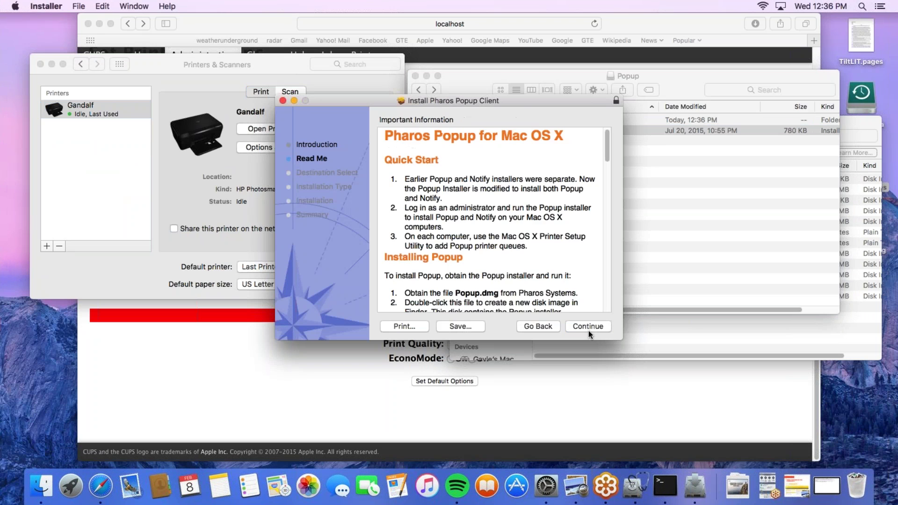
pyautogui.click(588, 329)
pyautogui.click(589, 327)
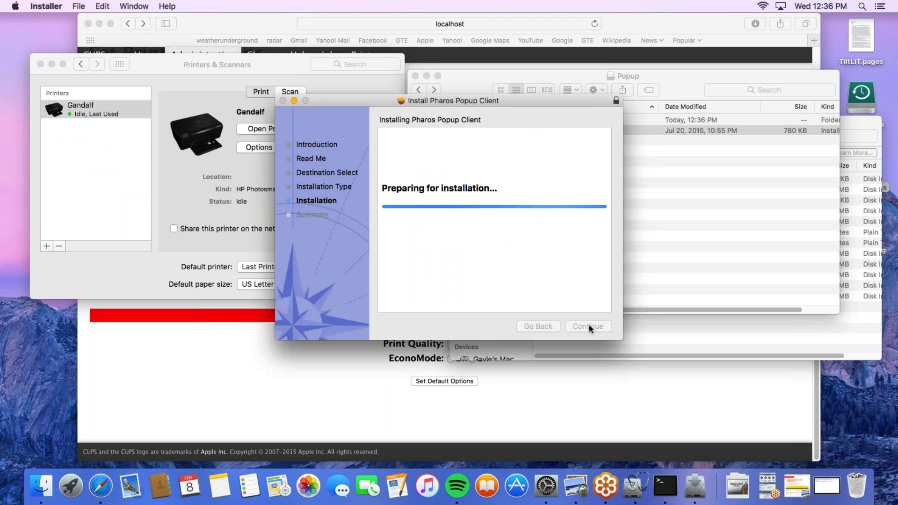
pyautogui.write('•••••••••')
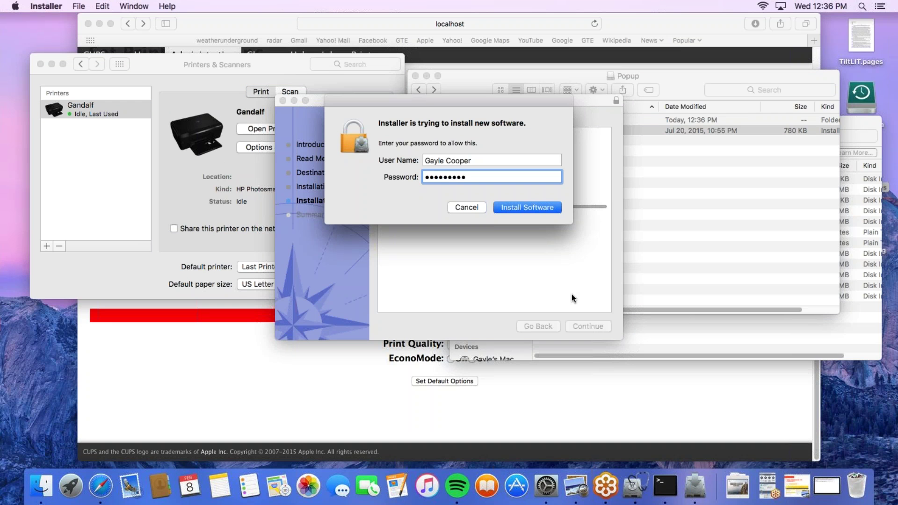
pyautogui.write('••')
pyautogui.press('Return')
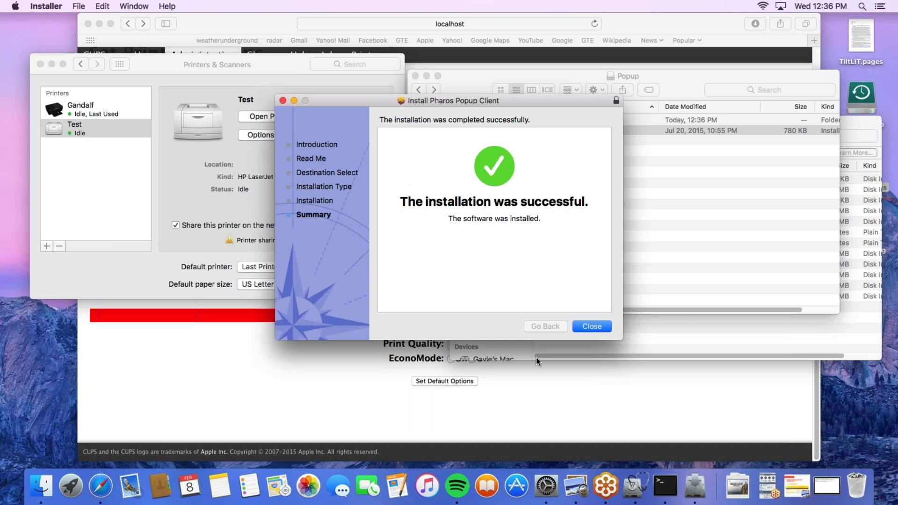
pyautogui.click(591, 327)
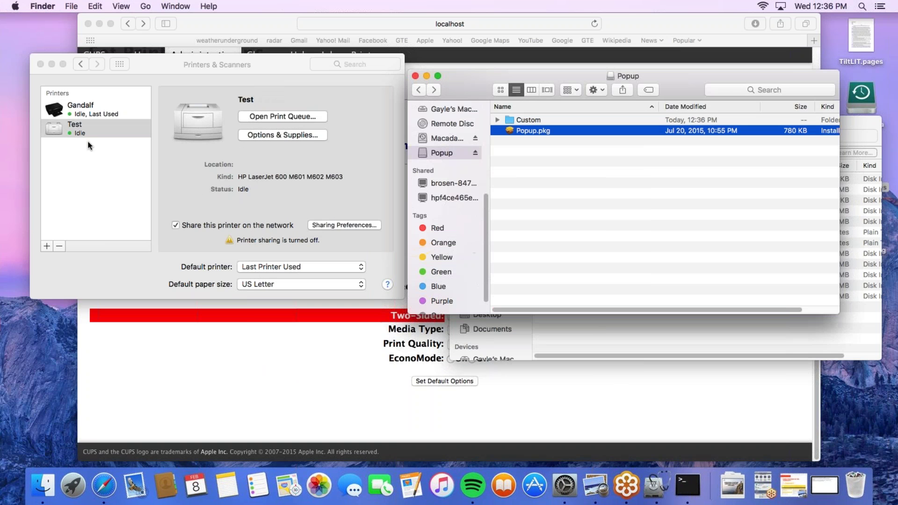
# Open the Custom folder to review its files, then minimize the window
pyautogui.click(523, 121)
pyautogui.doubleClick(524, 120)
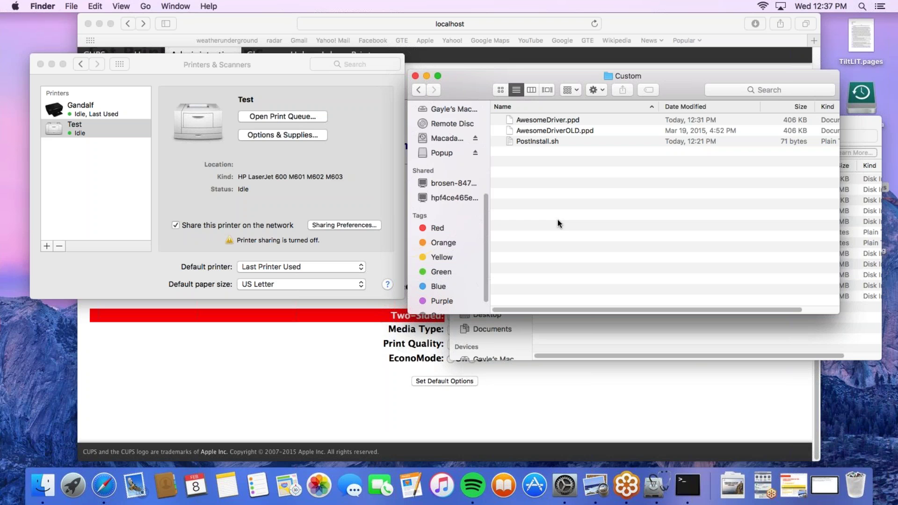
pyautogui.click(425, 76)
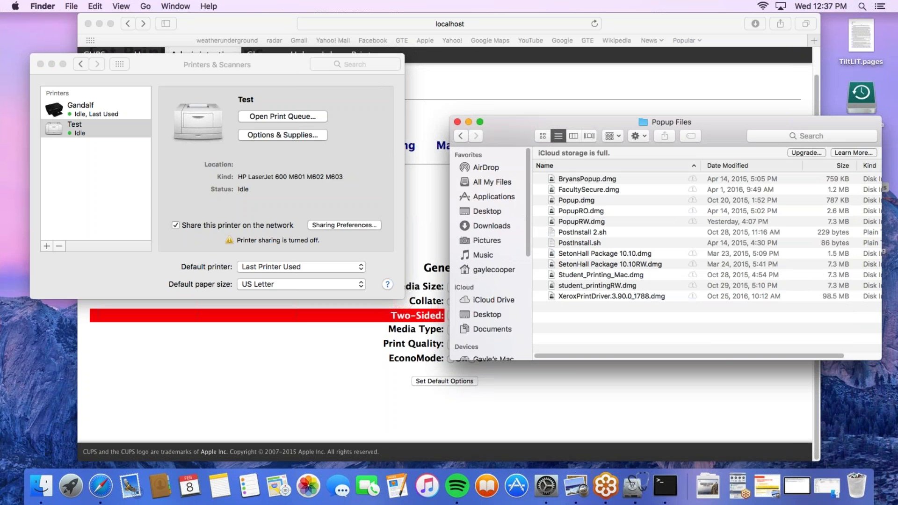
# Minimize the CUPS browser window and force quit the stalled Disk Utility
pyautogui.click(338, 375)
pyautogui.click(99, 24)
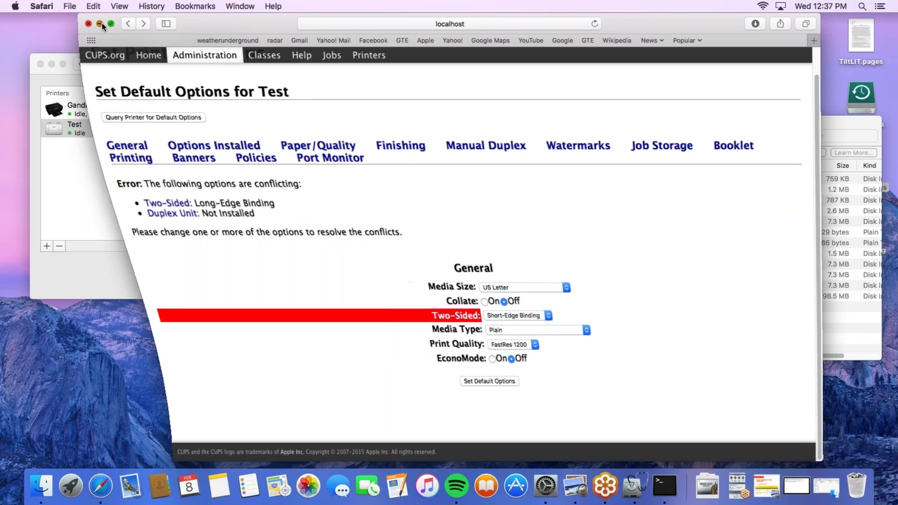
pyautogui.click(411, 306)
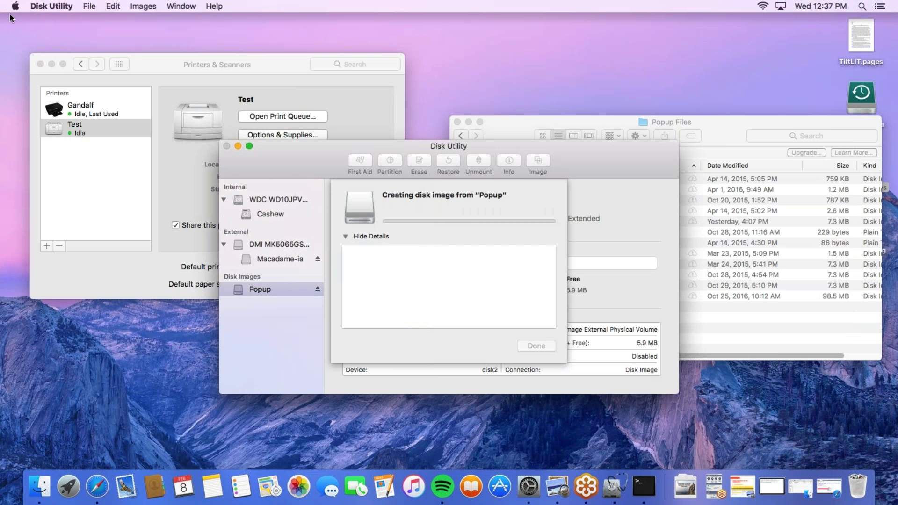
pyautogui.click(17, 7)
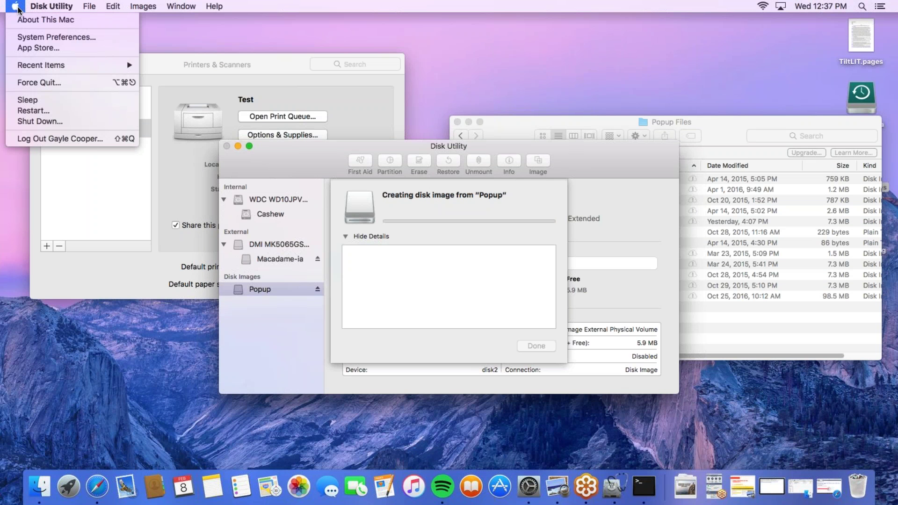
pyautogui.click(39, 82)
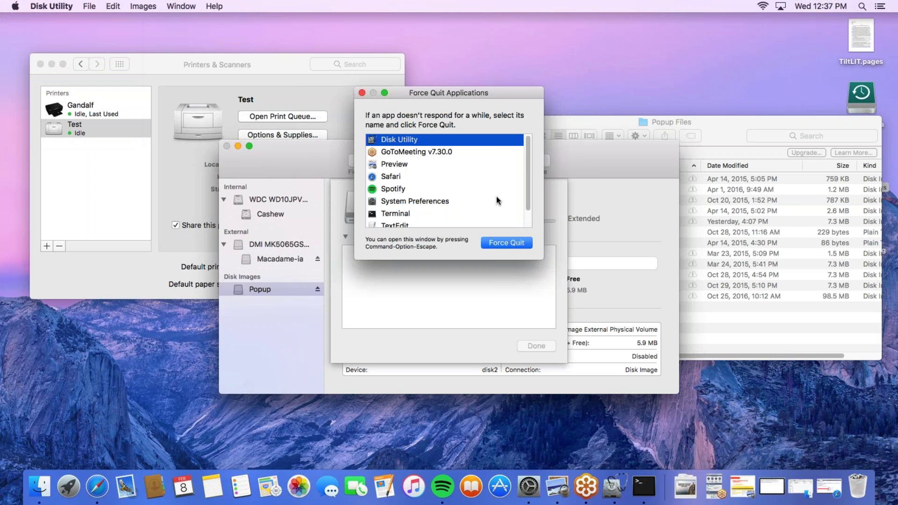
pyautogui.click(506, 243)
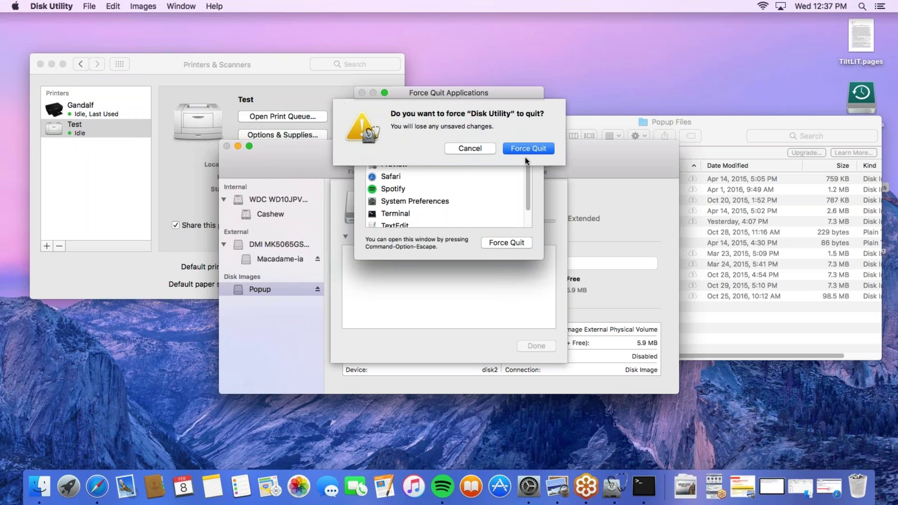
pyautogui.click(525, 151)
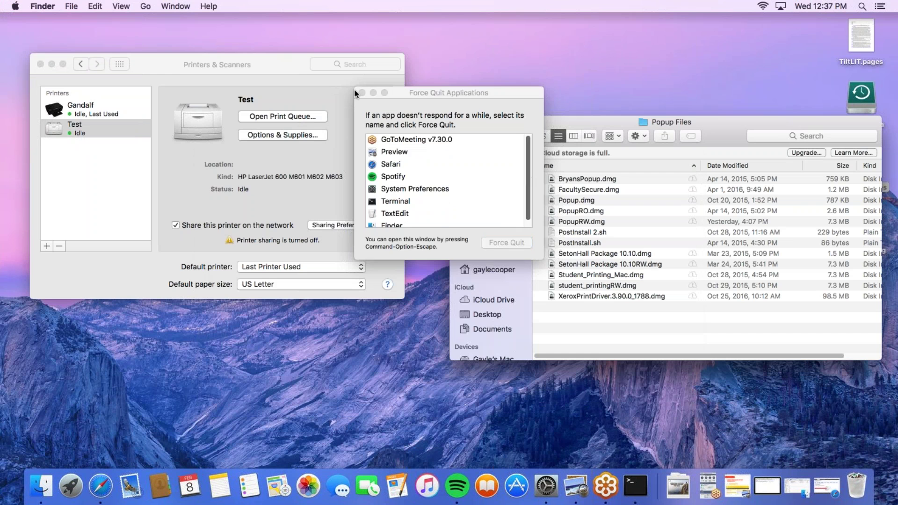
pyautogui.click(361, 93)
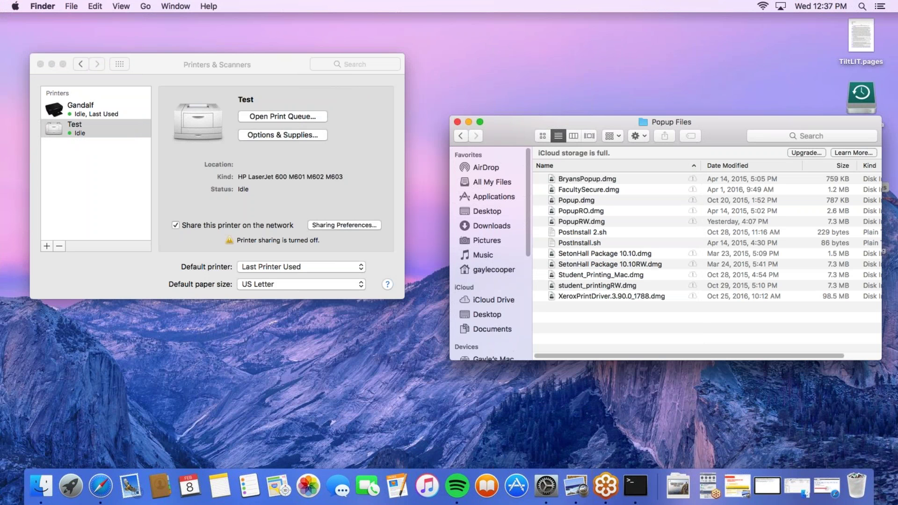
# Launch Disk Utility through Spotlight
pyautogui.click(861, 6)
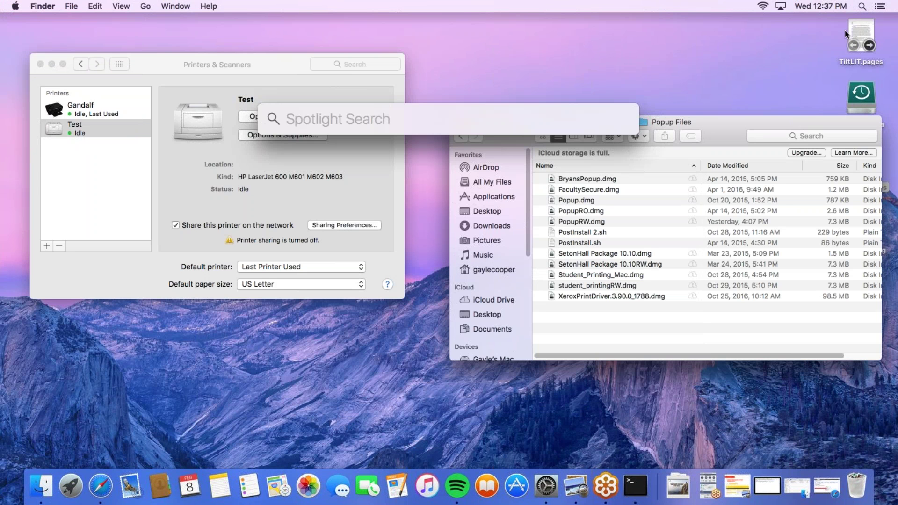
pyautogui.write('disk')
pyautogui.press('Return')
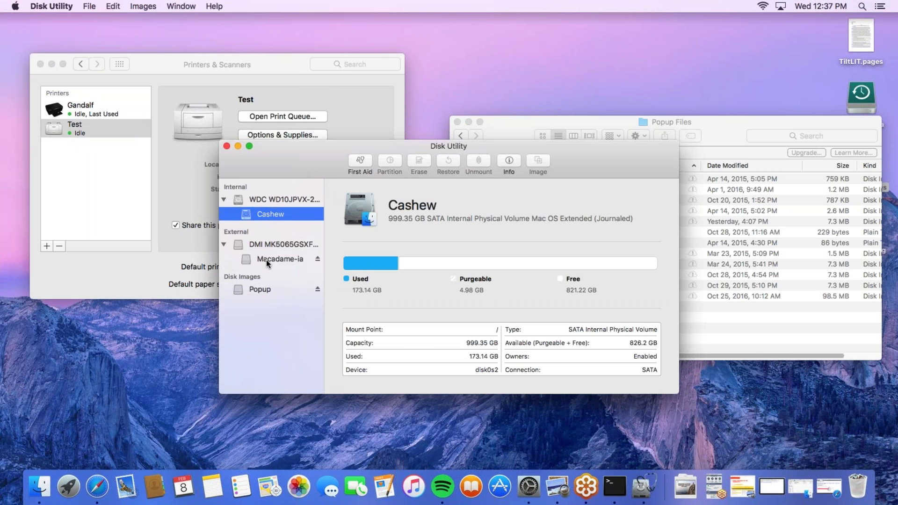
# Create an image of Popup named AwesomePackage in read/write format and save it
pyautogui.click(256, 290)
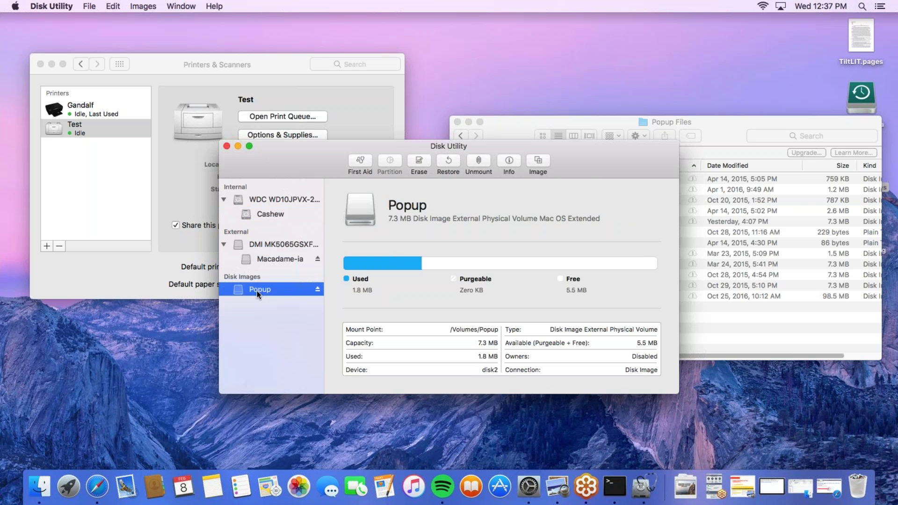
pyautogui.click(538, 162)
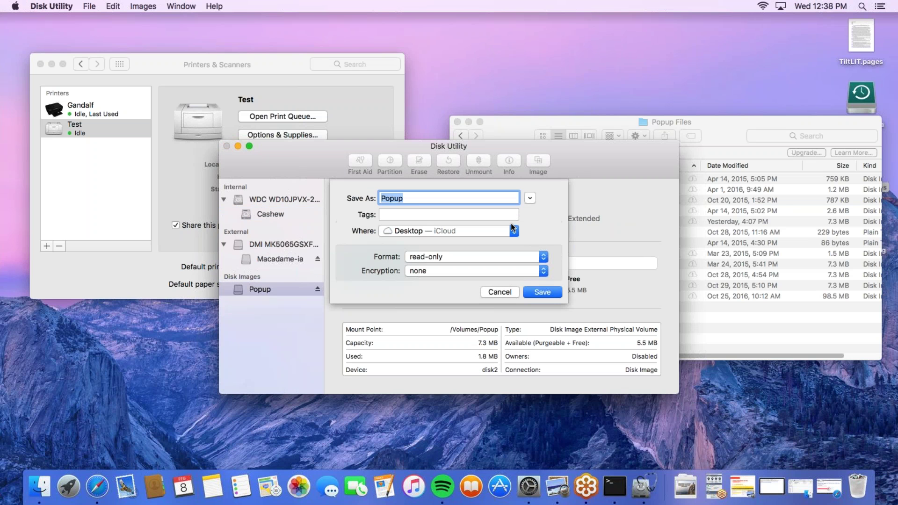
pyautogui.click(414, 198)
pyautogui.press('BackSpace')
pyautogui.press('BackSpace')
pyautogui.press('BackSpace')
pyautogui.press('BackSpace')
pyautogui.press('BackSpace')
pyautogui.write('Awesomer')
pyautogui.write('ackage')
pyautogui.click(523, 257)
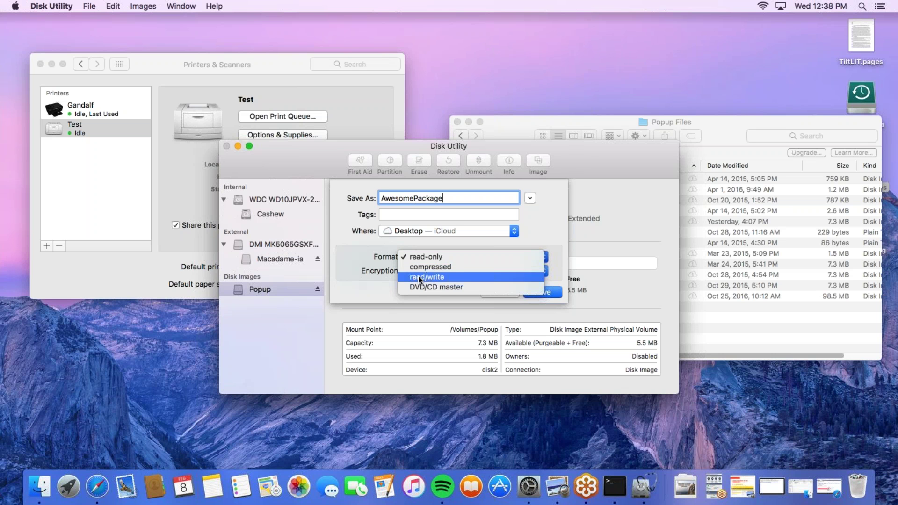
pyautogui.click(421, 270)
pyautogui.click(541, 293)
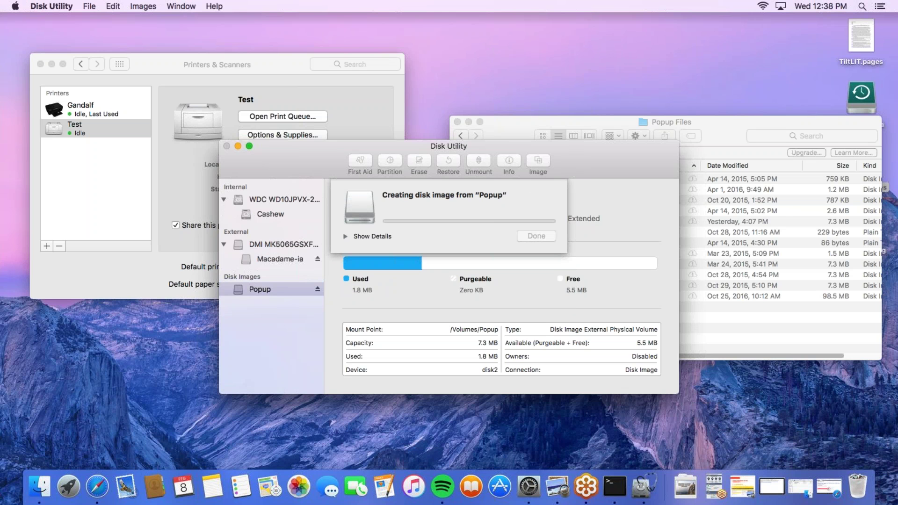
# Check the image-creation log, dismiss the error, and force quit Disk Utility
pyautogui.click(345, 237)
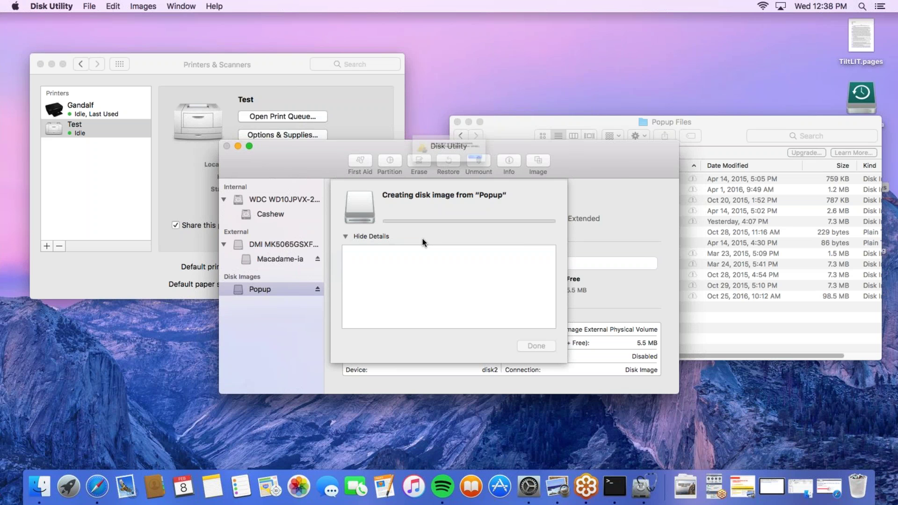
pyautogui.click(531, 174)
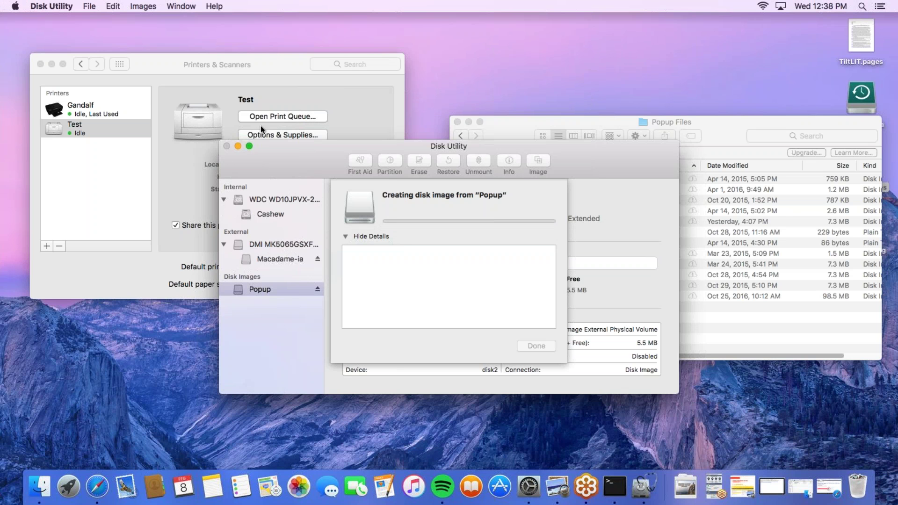
pyautogui.click(18, 6)
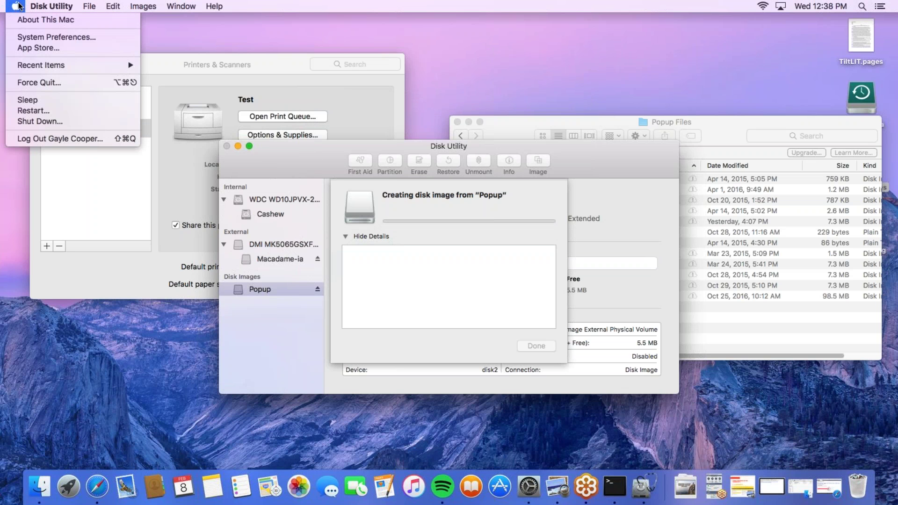
pyautogui.click(64, 80)
pyautogui.click(512, 243)
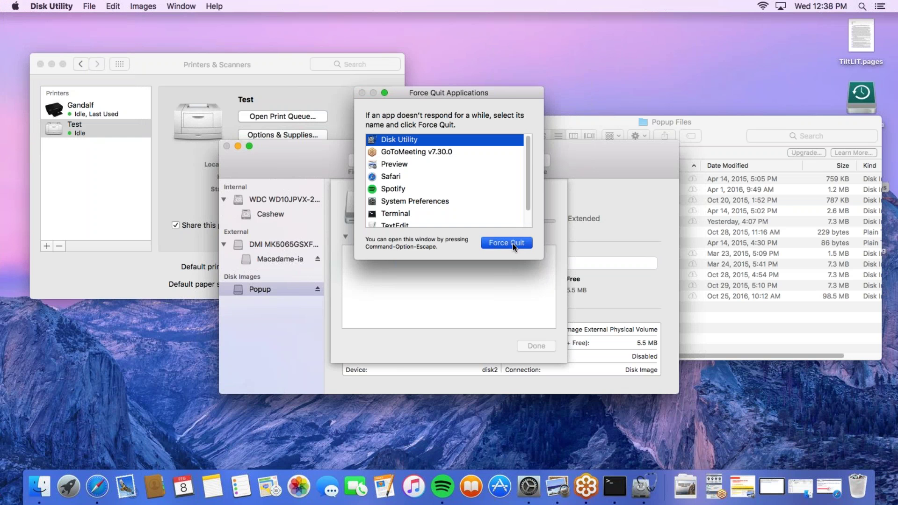
pyautogui.click(533, 148)
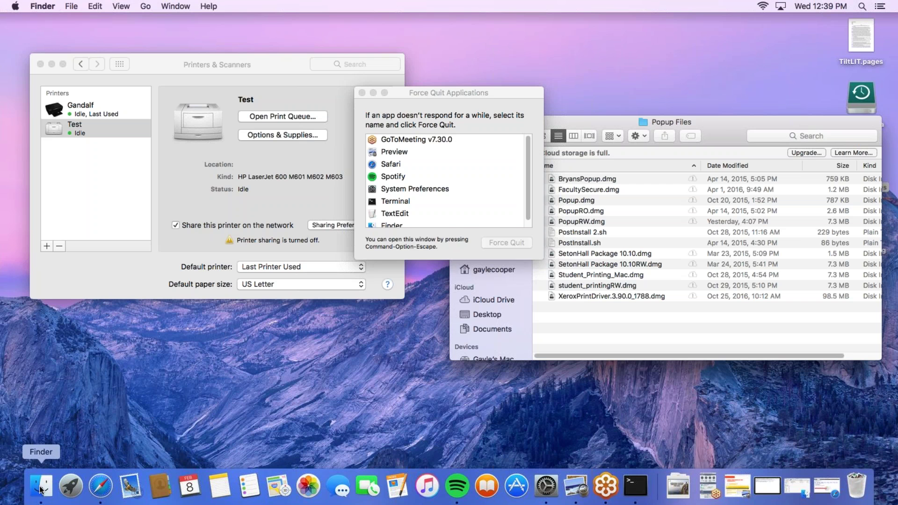
# Close Force Quit, view /etc/cups/ppd (Gandalf.ppd, Gandalf.ppd.O, Test.ppd), then go back to Popup Files
pyautogui.click(360, 93)
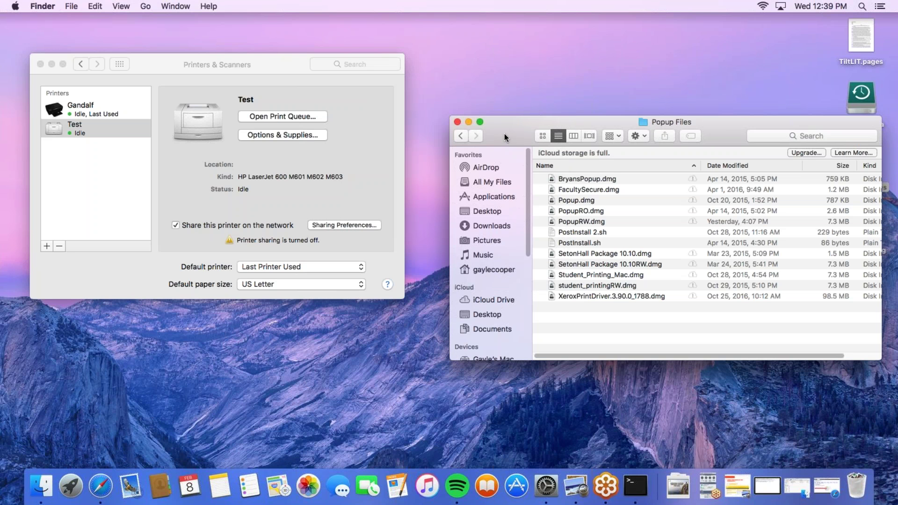
pyautogui.click(146, 6)
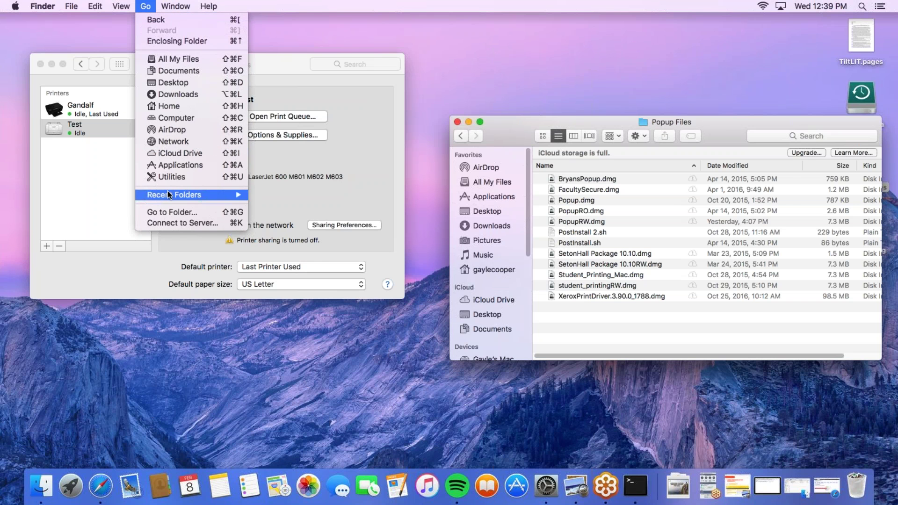
pyautogui.click(169, 210)
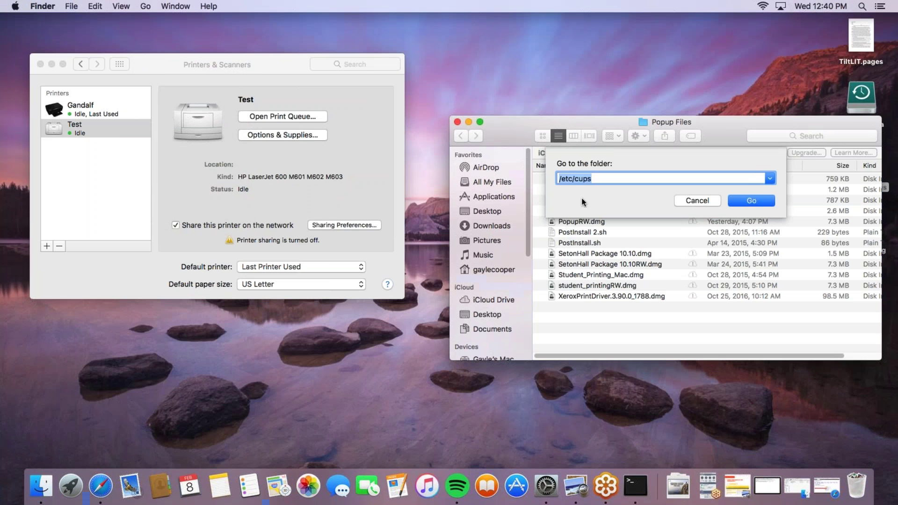
pyautogui.click(600, 179)
pyautogui.write('/ppd/')
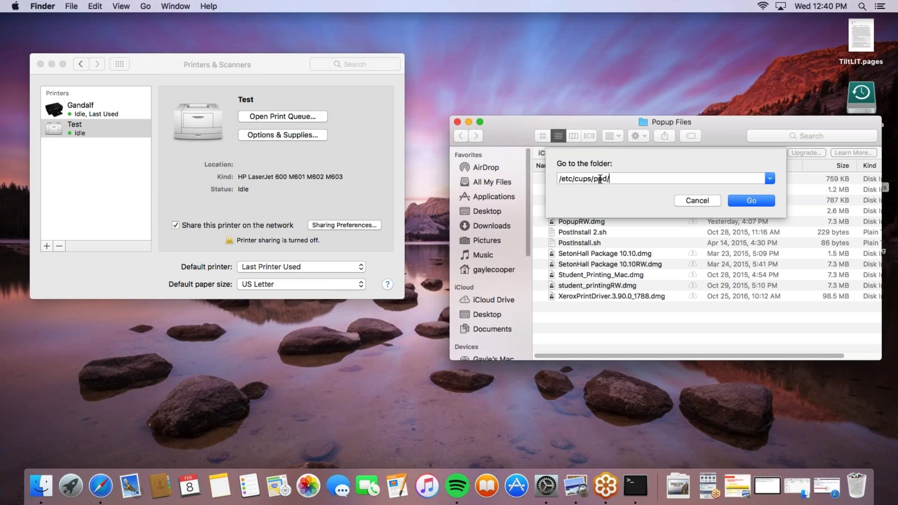
pyautogui.press('Return')
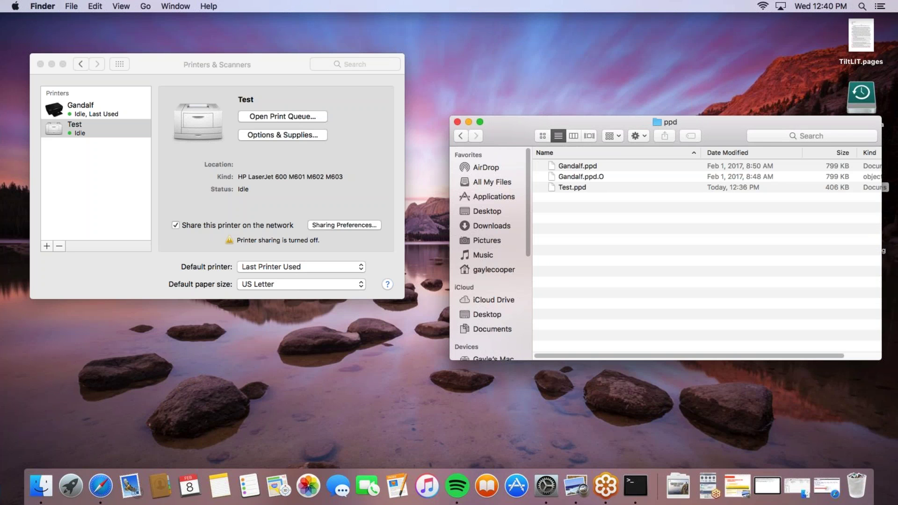
pyautogui.click(460, 135)
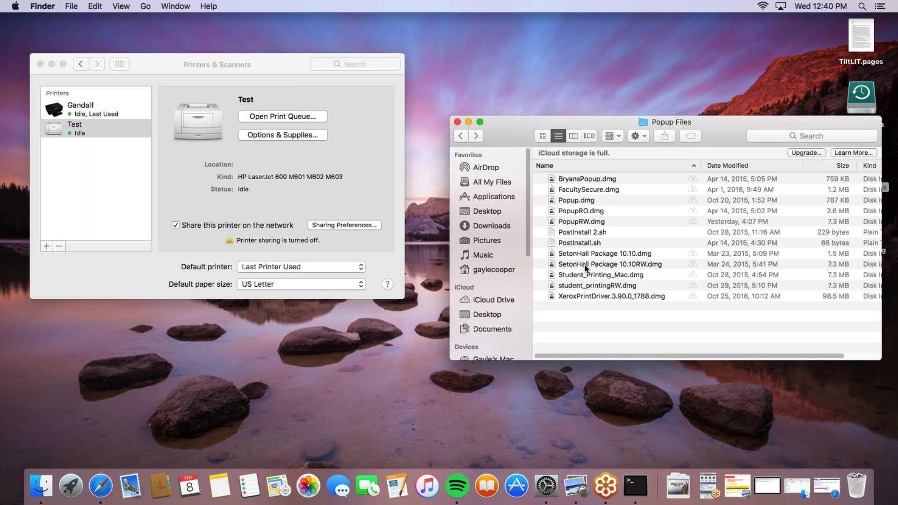
# Bring Safari back and load 'pharos' in a new tab
pyautogui.click(100, 486)
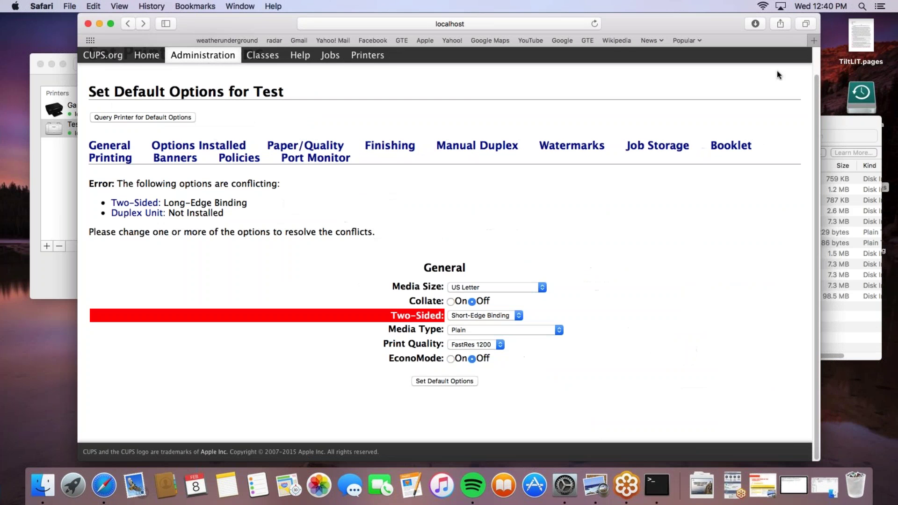
pyautogui.click(813, 40)
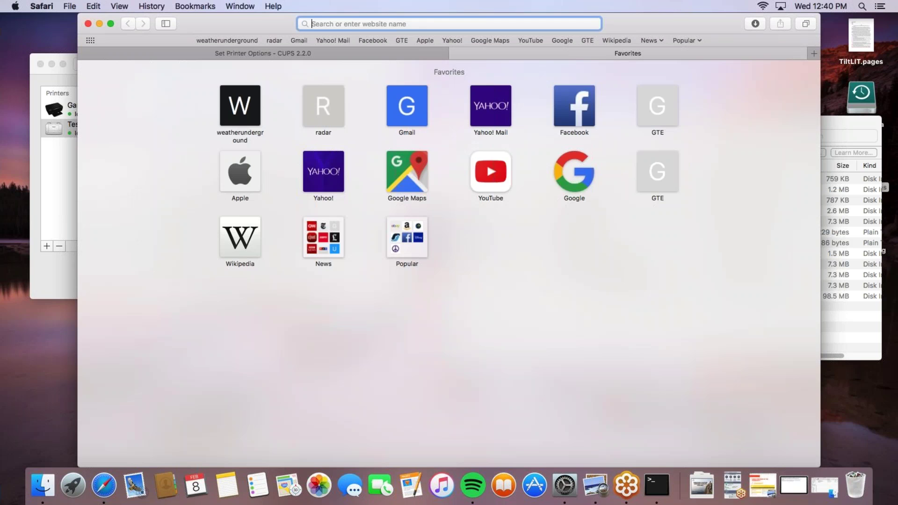
pyautogui.write('pharos.com')
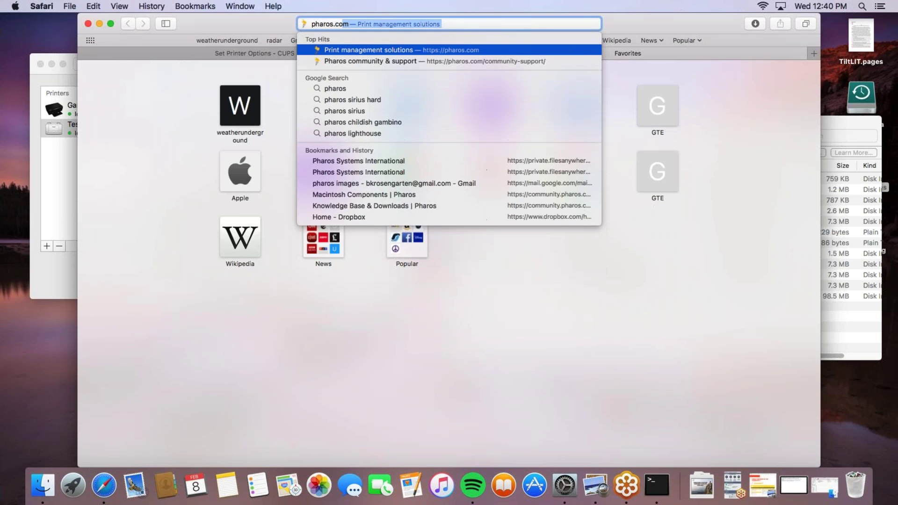
pyautogui.press('Return')
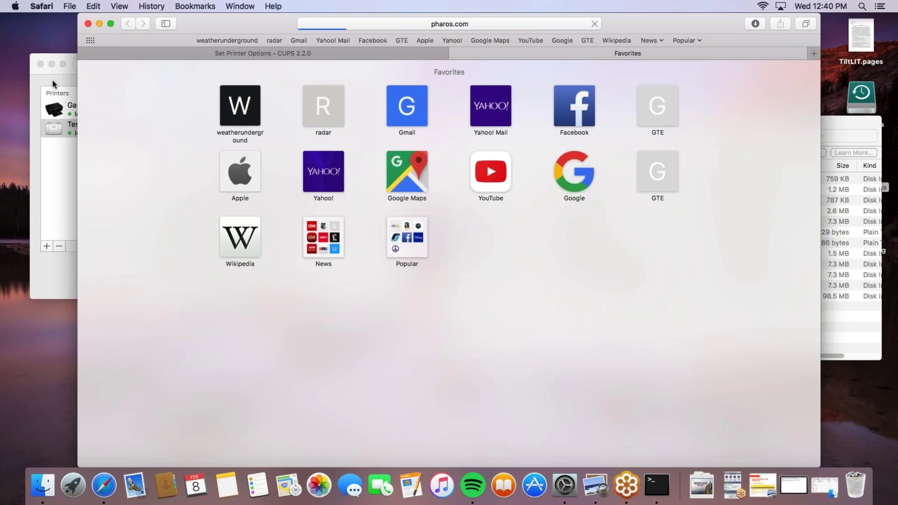
pyautogui.press('super+l')
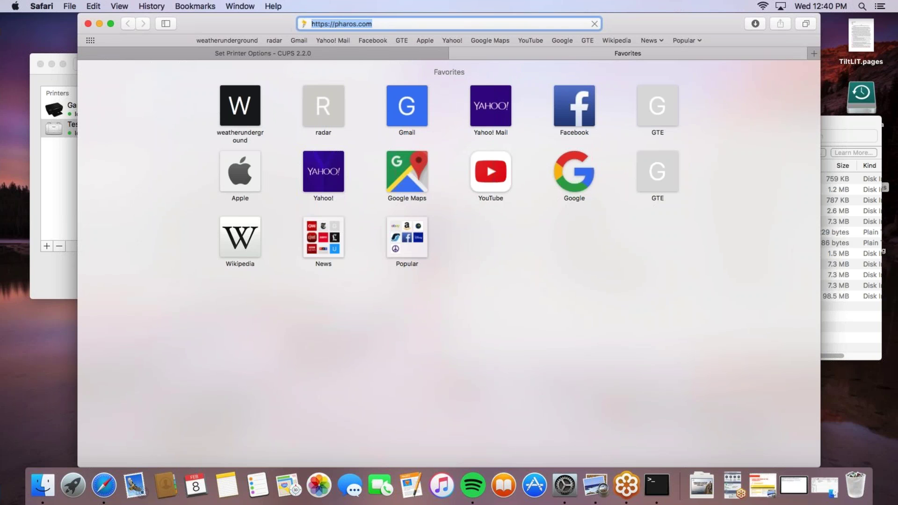
pyautogui.write('www')
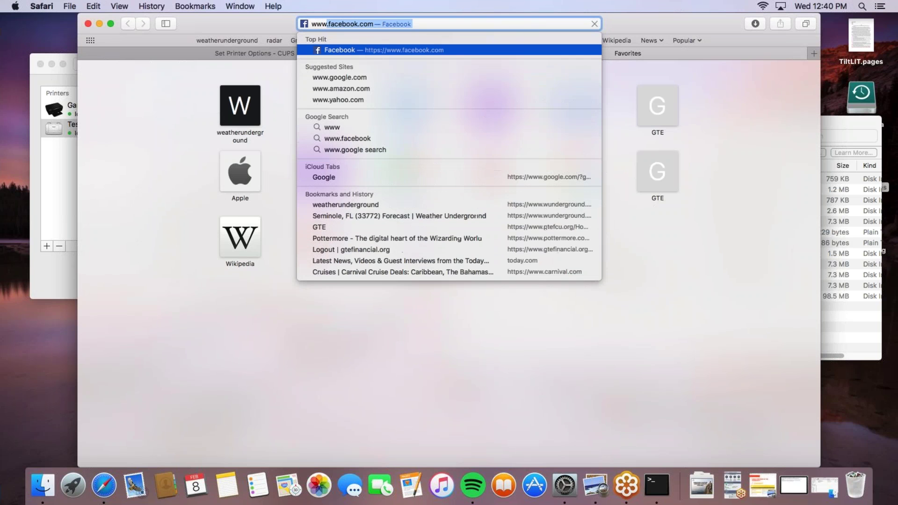
pyautogui.write('.pharos.com')
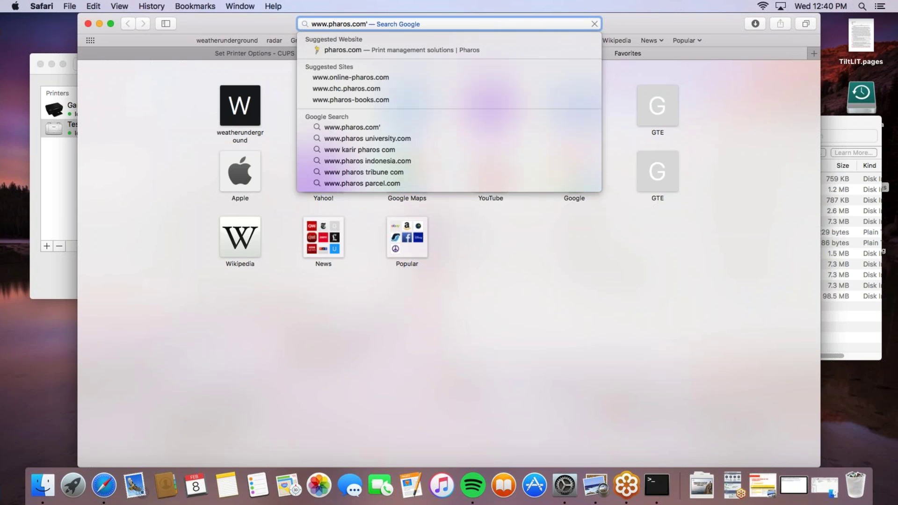
pyautogui.press('Return')
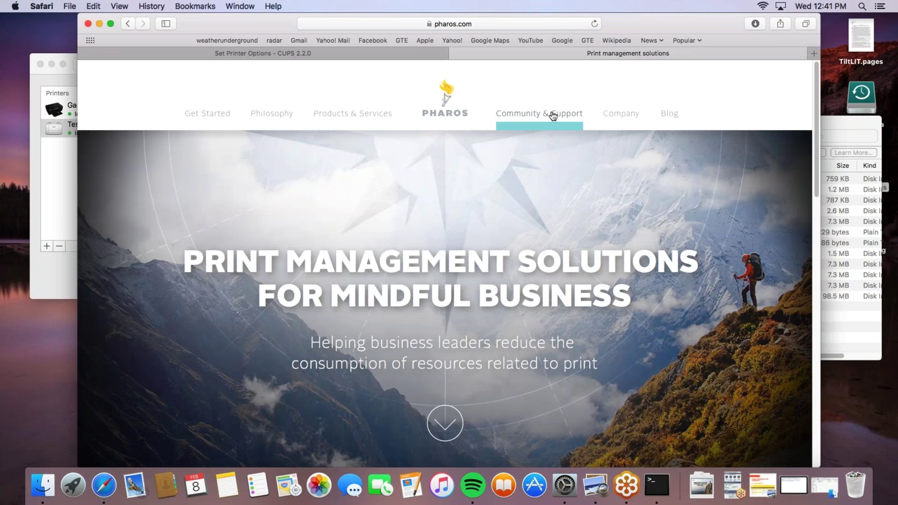
pyautogui.click(445, 96)
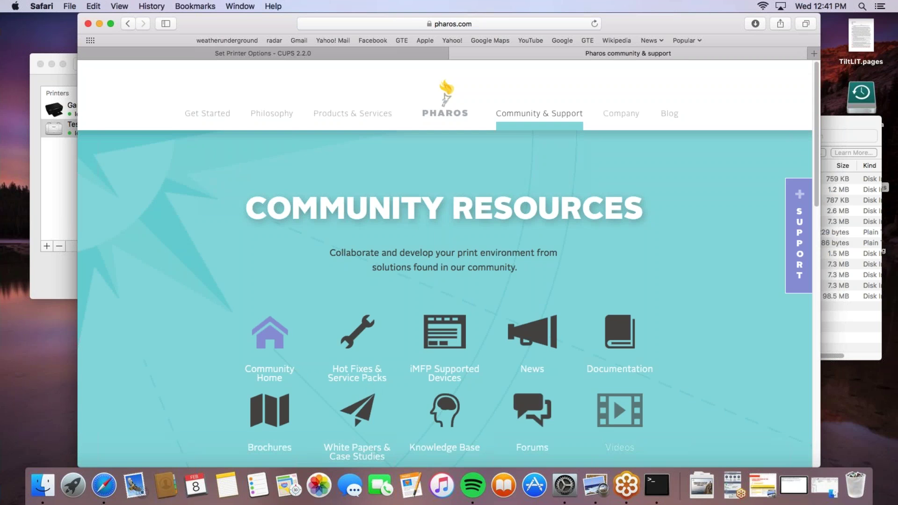
pyautogui.click(445, 413)
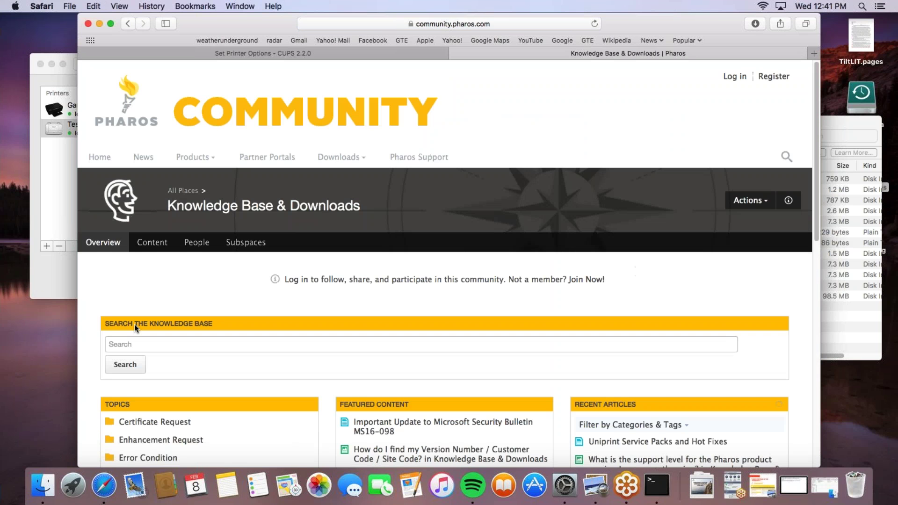
# Search 'Mac package', open Creating Custom Uniprint Popup Packages for Mac and download its PDF
pyautogui.click(136, 344)
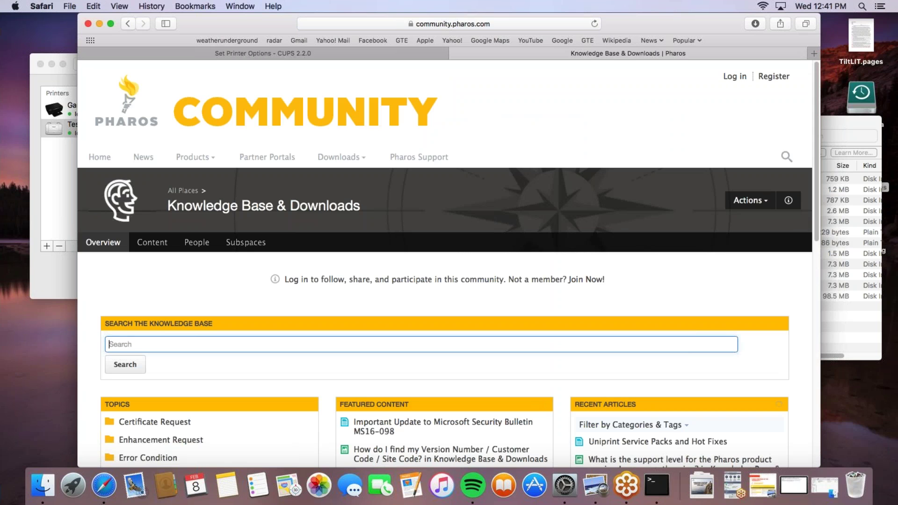
pyautogui.write('Mac package')
pyautogui.press('Return')
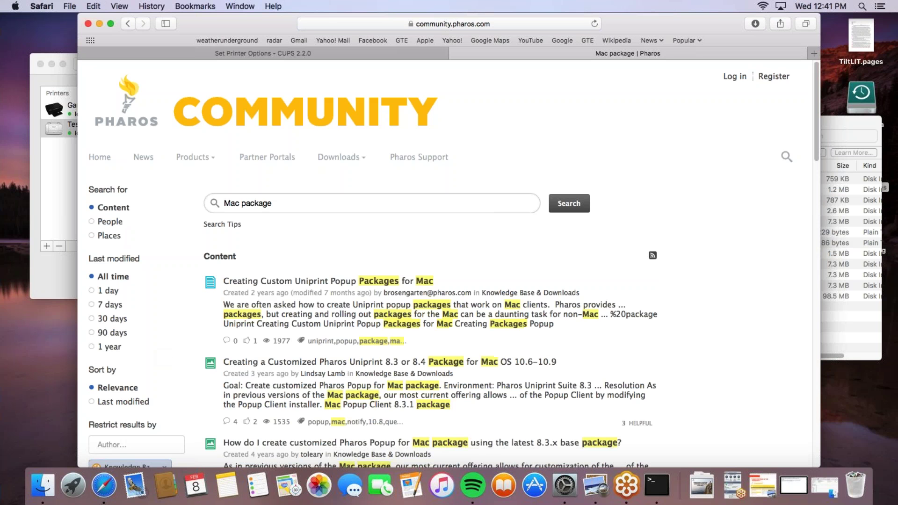
pyautogui.click(309, 281)
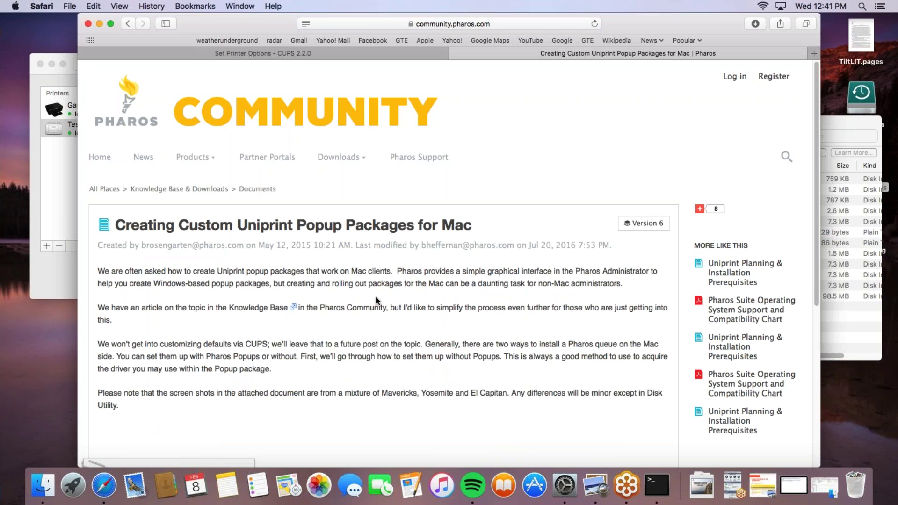
pyautogui.scroll(-5, 376, 300)
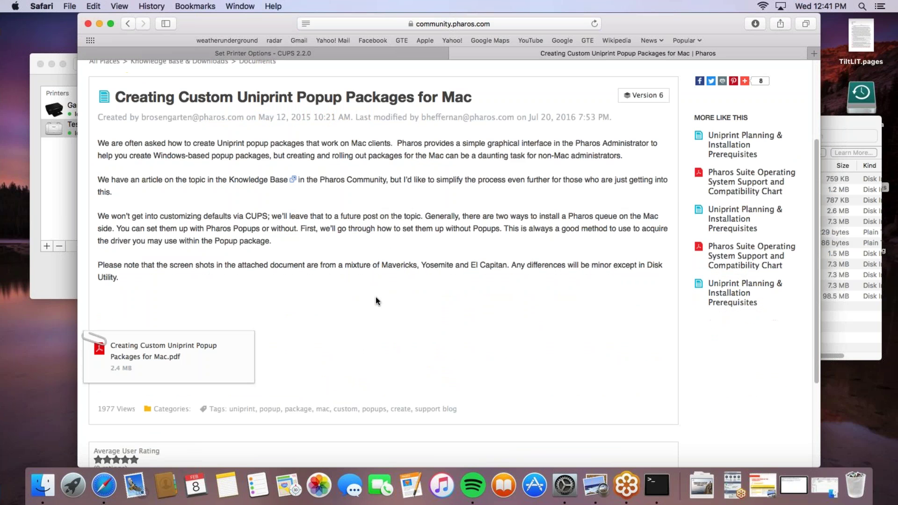
pyautogui.click(144, 349)
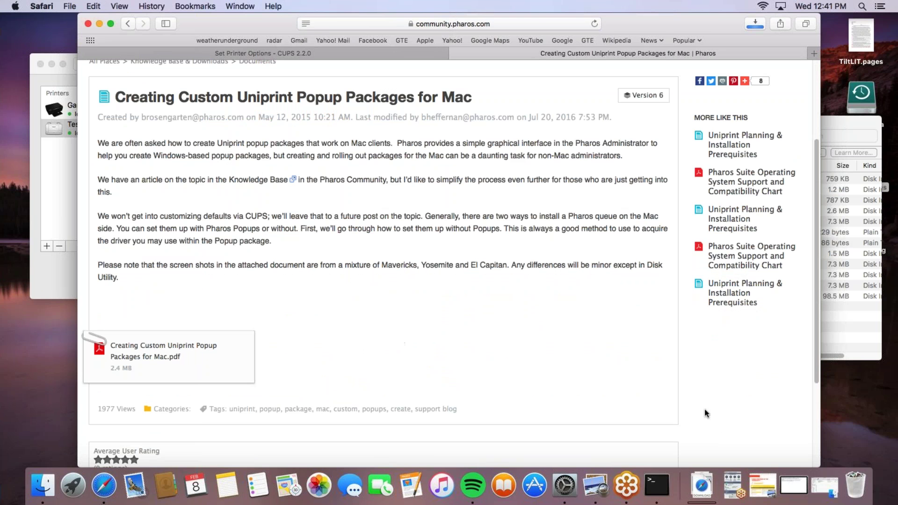
# Open the downloaded Custom Uniprint Popup Packages PDF in Preview and scroll through its early pages
pyautogui.click(701, 482)
pyautogui.click(146, 116)
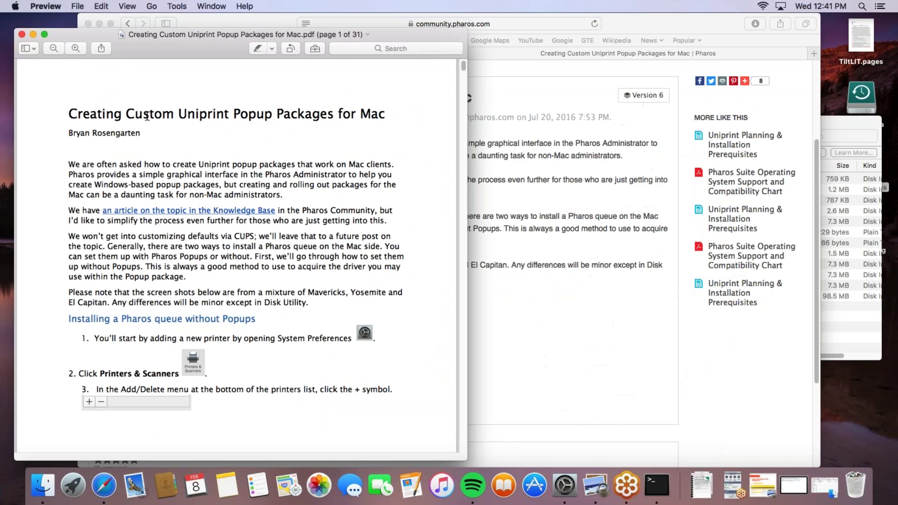
pyautogui.scroll(-10, 291, 276)
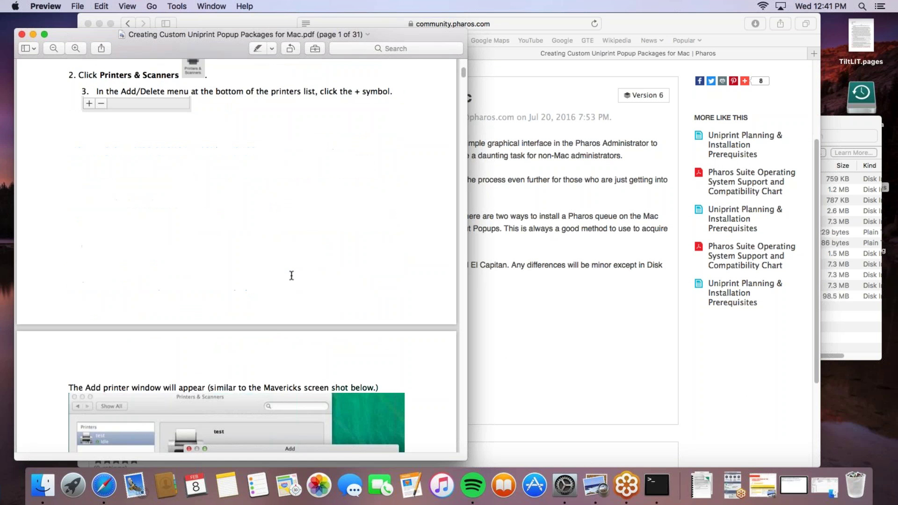
pyautogui.scroll(-3, 281, 318)
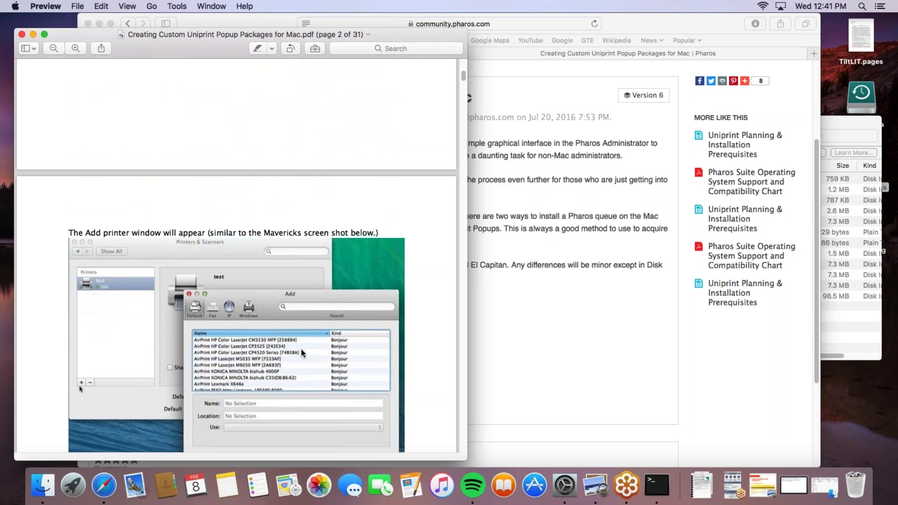
pyautogui.scroll(-8, 301, 349)
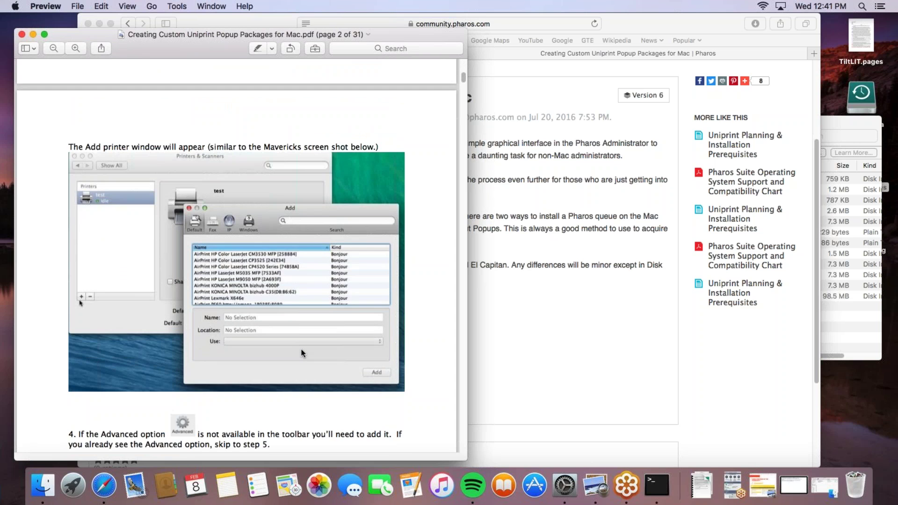
pyautogui.scroll(-14, 301, 350)
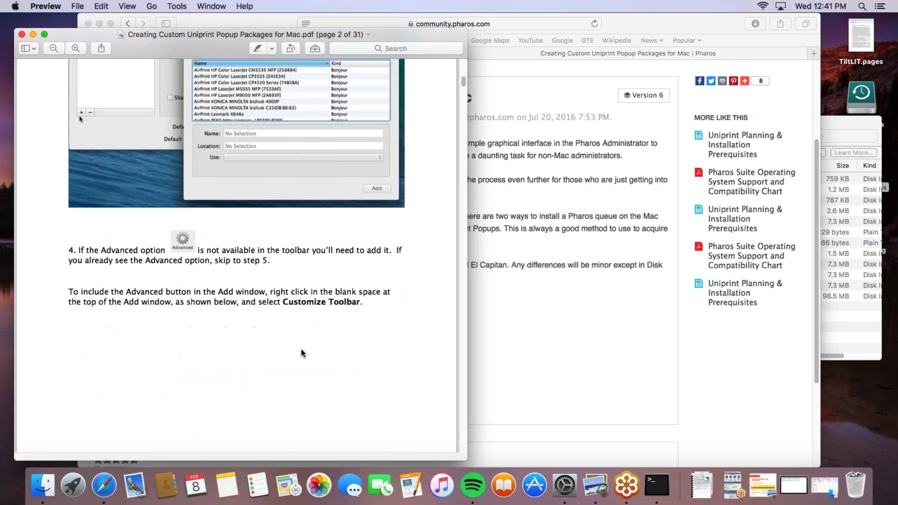
pyautogui.scroll(-18, 301, 353)
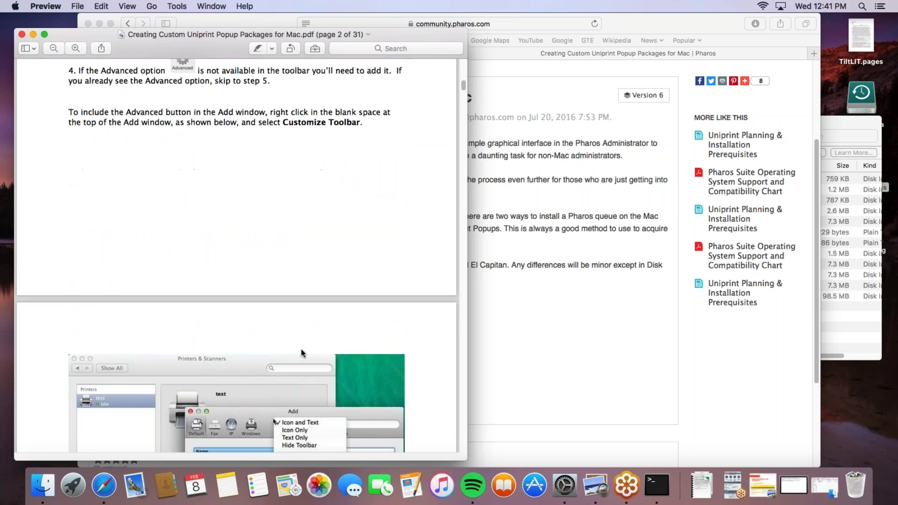
pyautogui.scroll(-20, 302, 352)
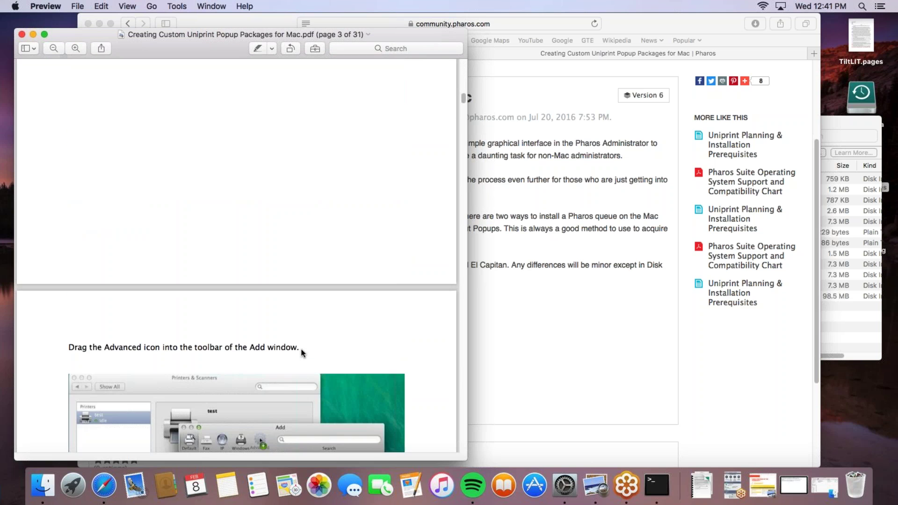
pyautogui.scroll(-20, 301, 351)
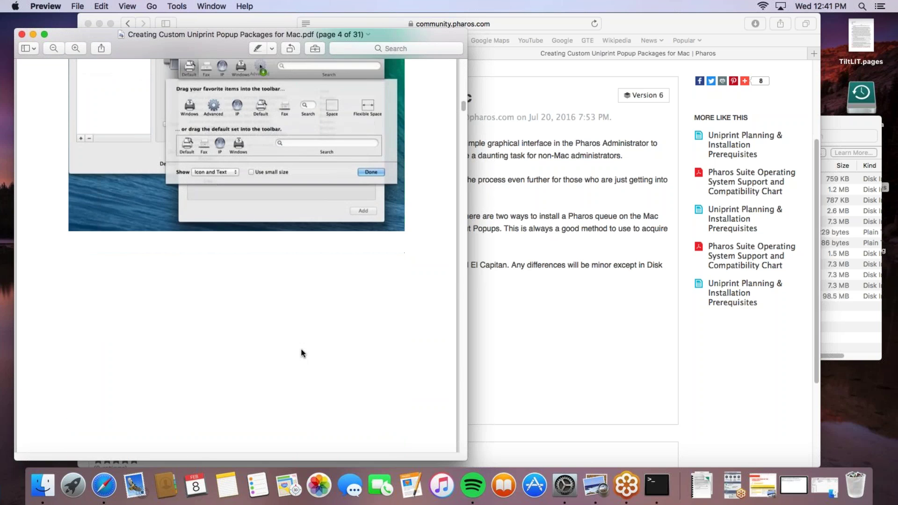
pyautogui.scroll(-10, 301, 353)
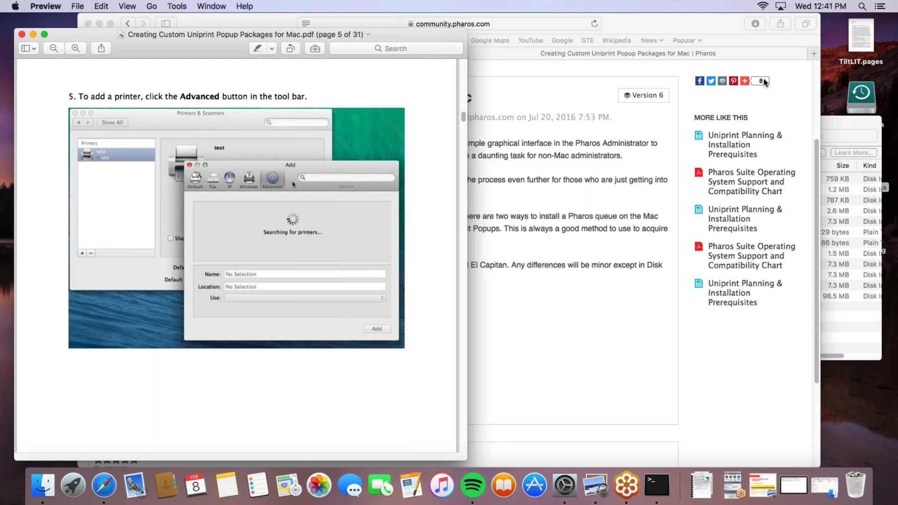
# Read on to page 8, the step on locating the .ppd driver file
pyautogui.moveTo(767, 83)
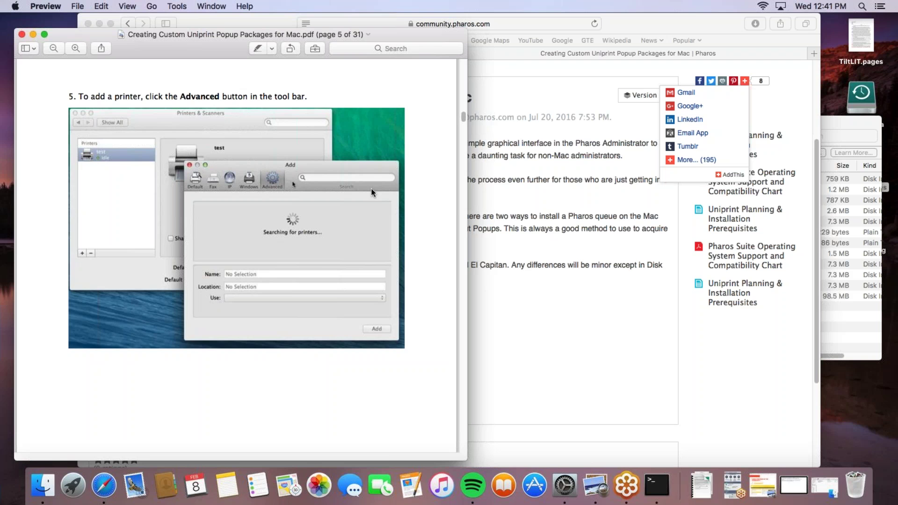
pyautogui.scroll(-5, 311, 257)
pyautogui.scroll(-15, 311, 257)
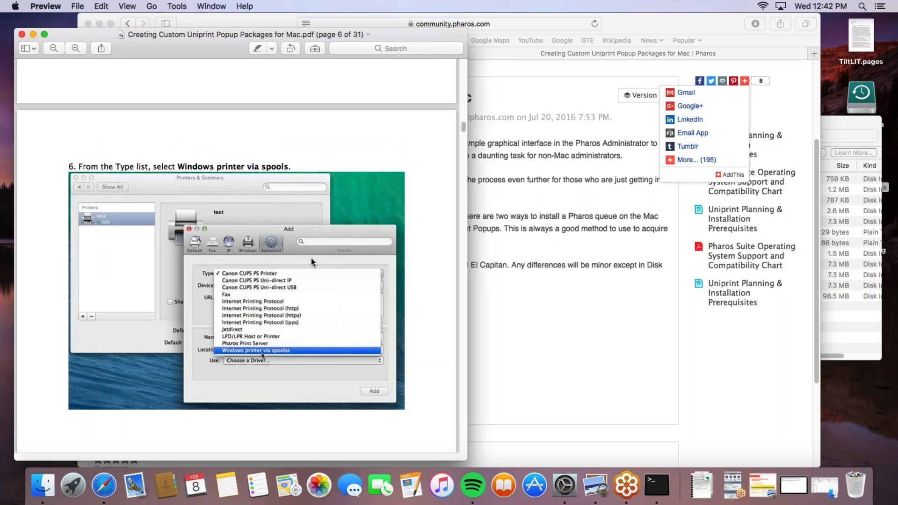
pyautogui.scroll(-20, 311, 259)
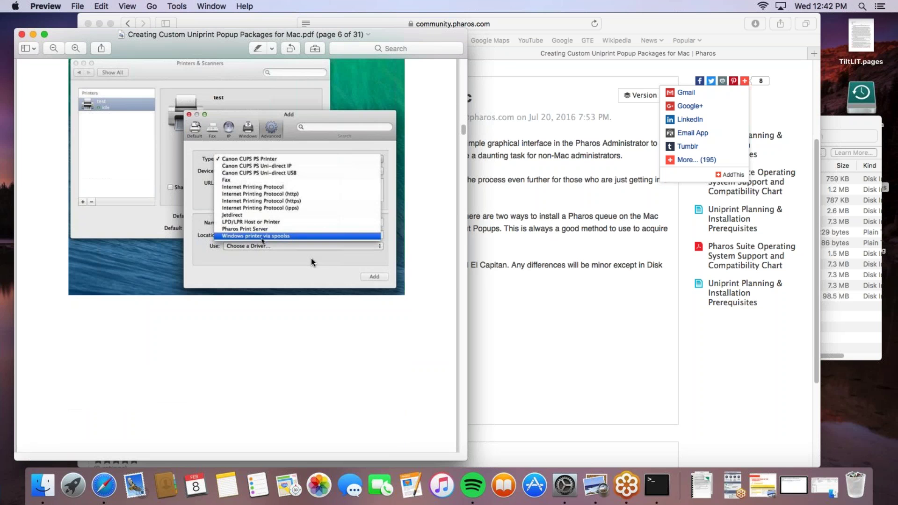
pyautogui.scroll(-10, 310, 262)
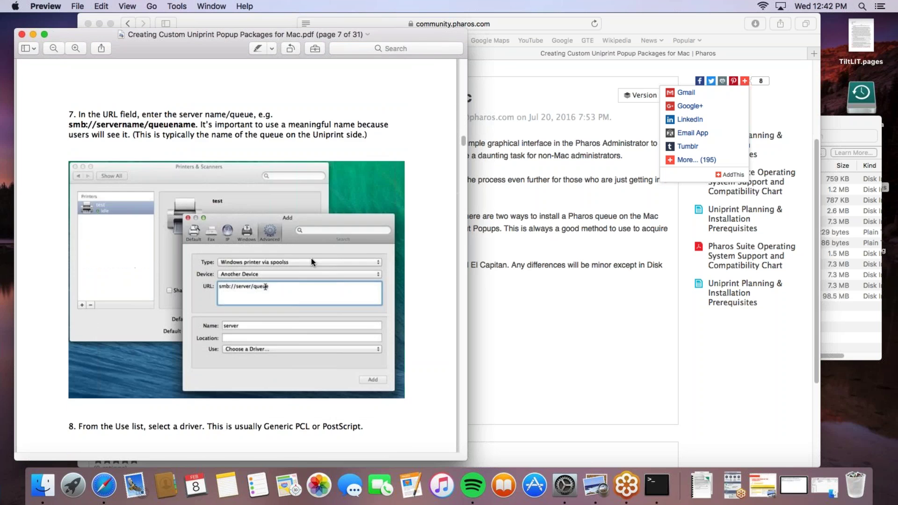
pyautogui.scroll(-2, 289, 257)
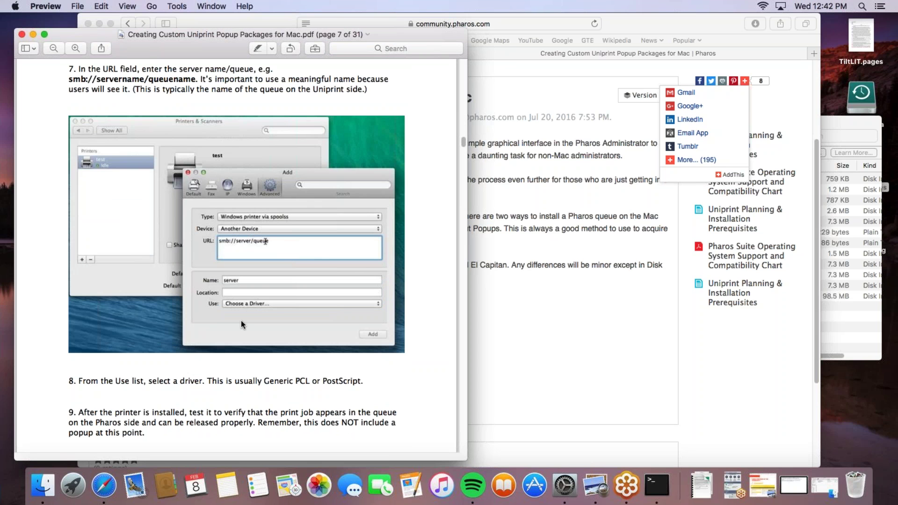
pyautogui.scroll(-10, 254, 303)
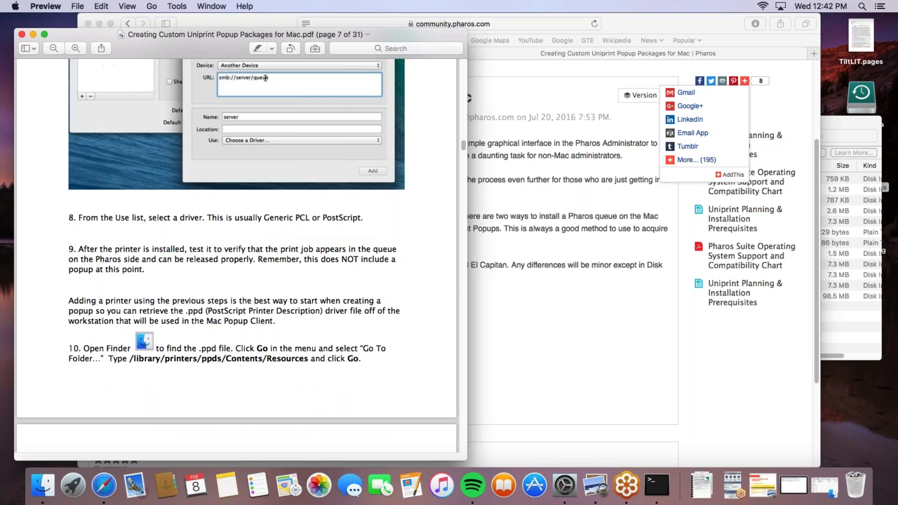
pyautogui.scroll(-3, 264, 310)
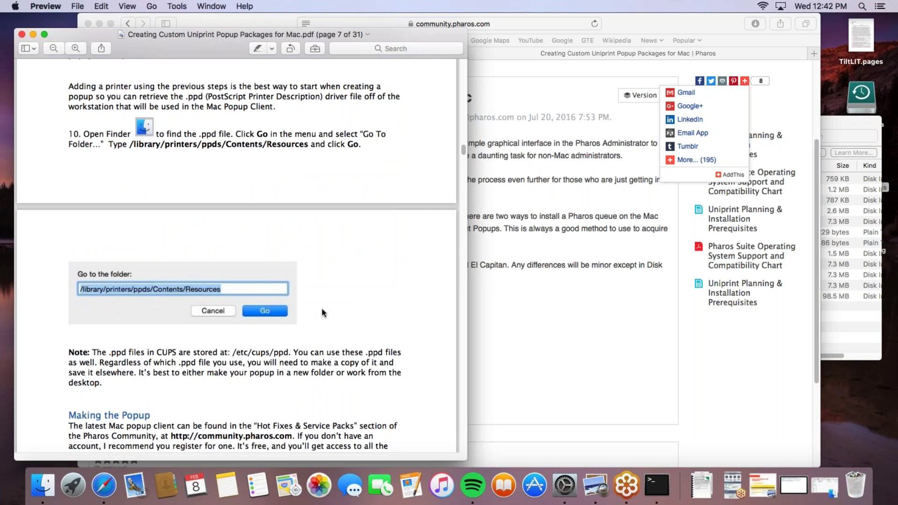
pyautogui.scroll(2, 322, 309)
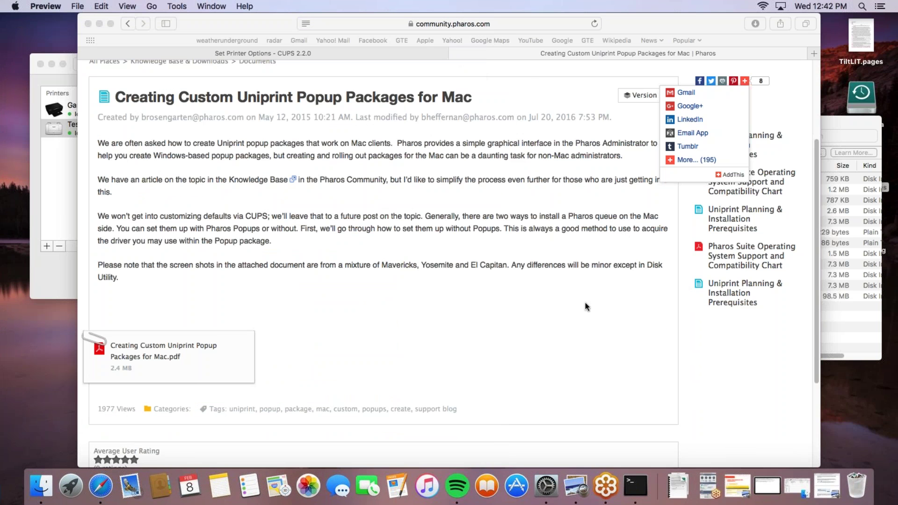
pyautogui.click(574, 304)
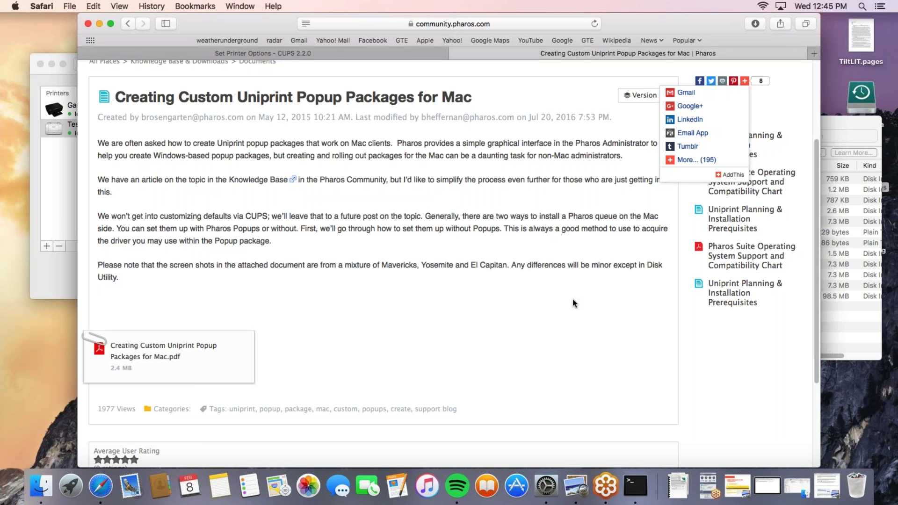
# Minimize the Pharos article, bring Printers & Scanners forward and scroll the Finder sidebar to Devices
pyautogui.click(99, 23)
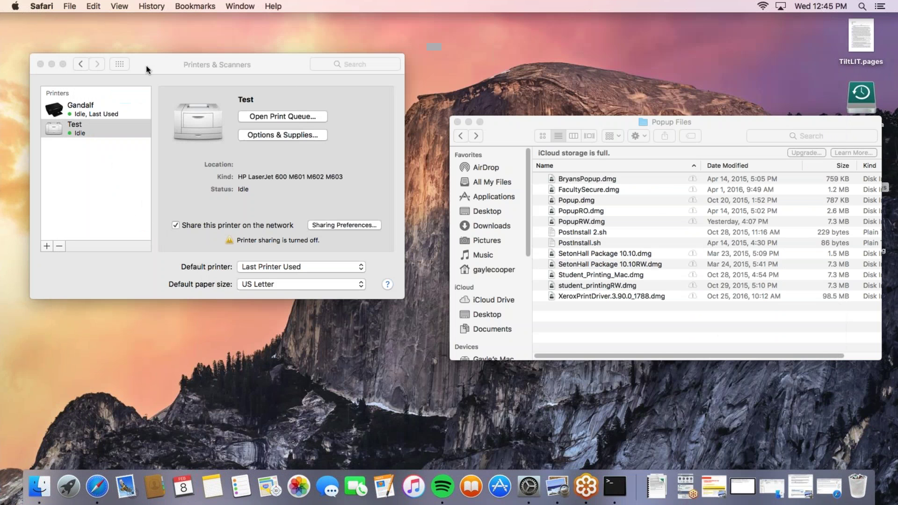
pyautogui.click(146, 66)
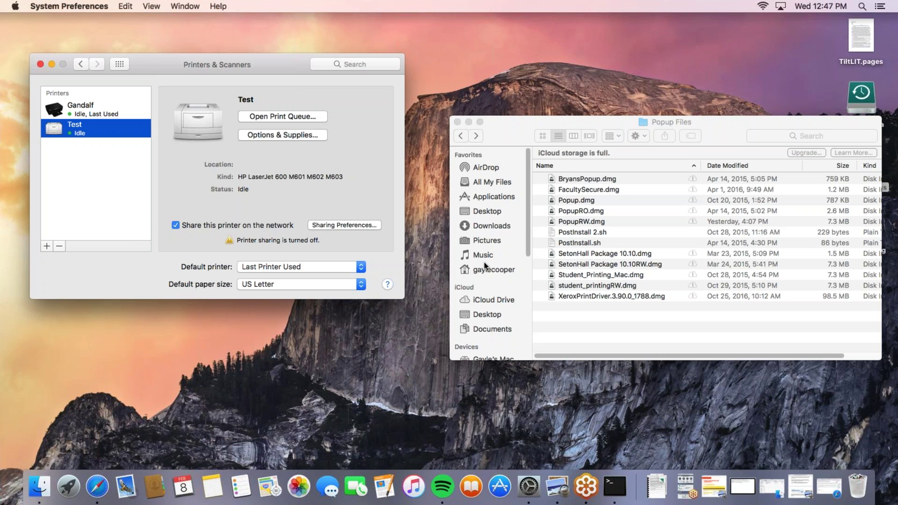
pyautogui.scroll(-8, 501, 307)
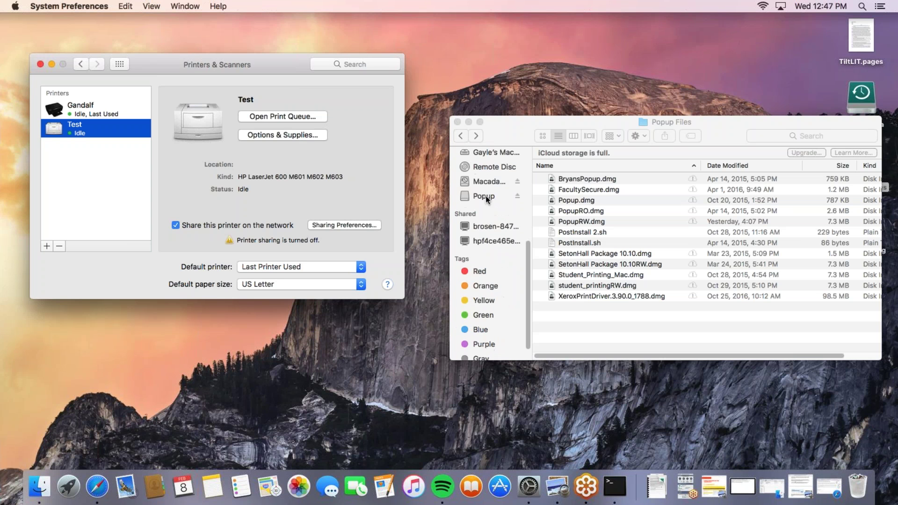
# Open the Popup volume's Custom folder showing AwesomeDriver.ppd, AwesomeDriverOLD.ppd and PostInstall.sh
pyautogui.click(486, 196)
pyautogui.click(496, 195)
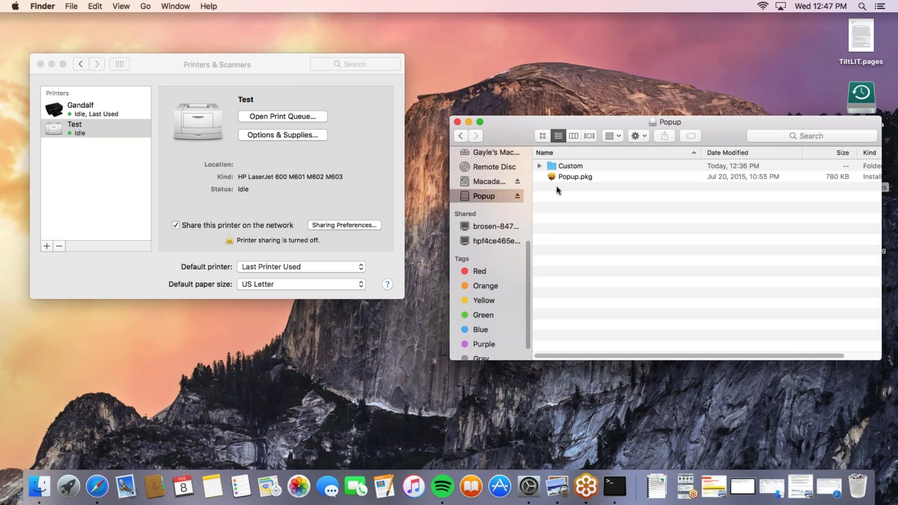
pyautogui.click(563, 172)
pyautogui.doubleClick(563, 171)
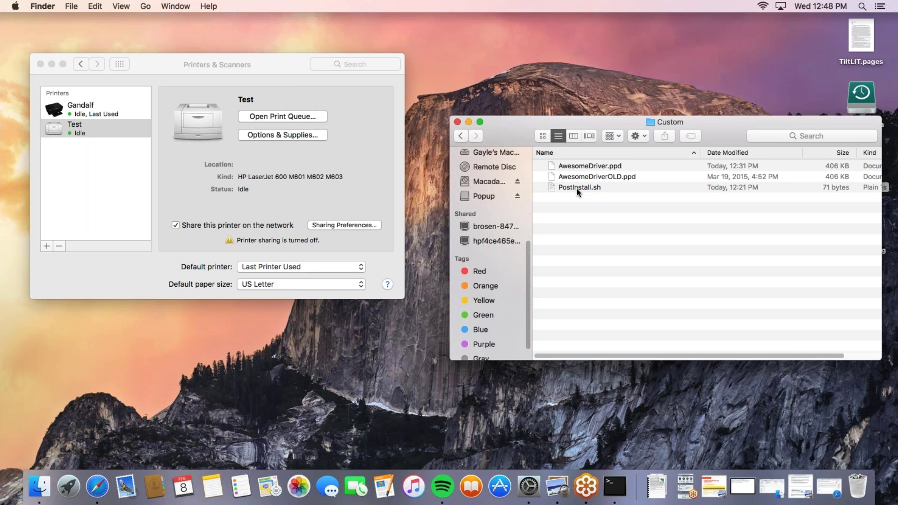
# Show the context menu for PostInstall.sh and dismiss it without choosing anything
pyautogui.rightClick(577, 189)
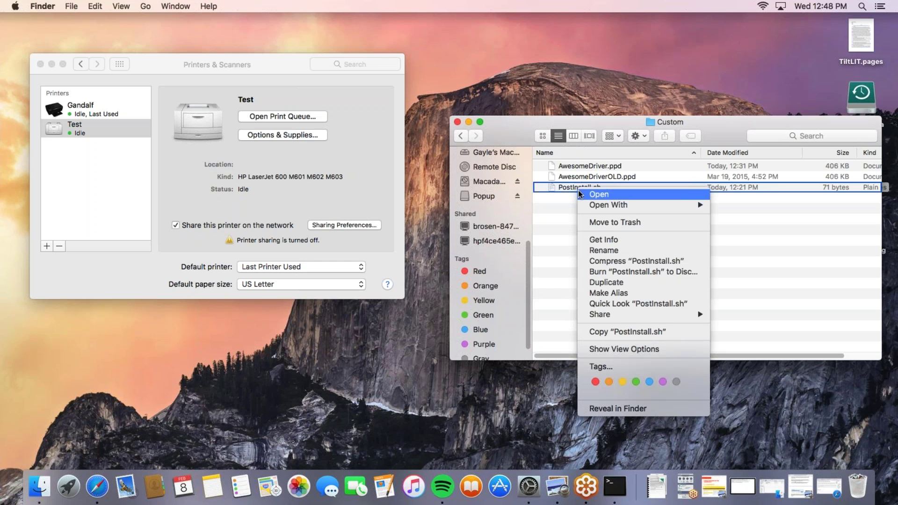
pyautogui.moveTo(604, 208)
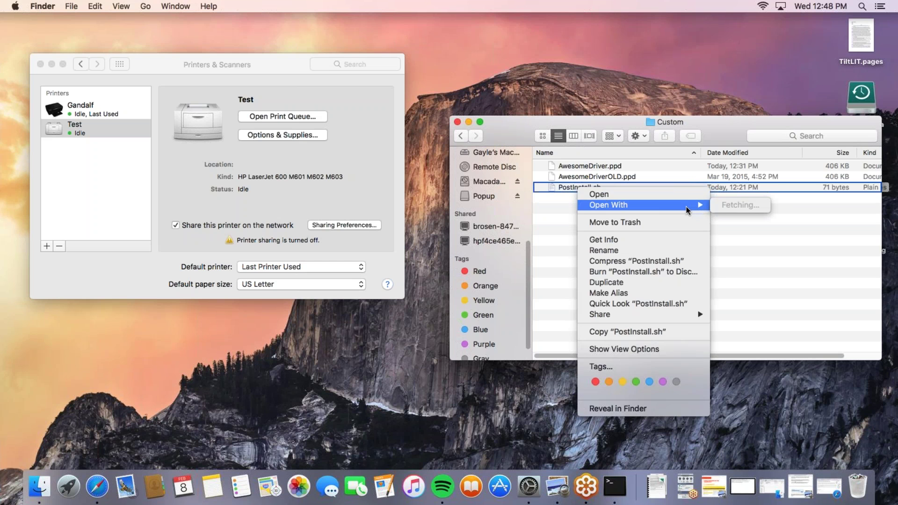
pyautogui.click(779, 246)
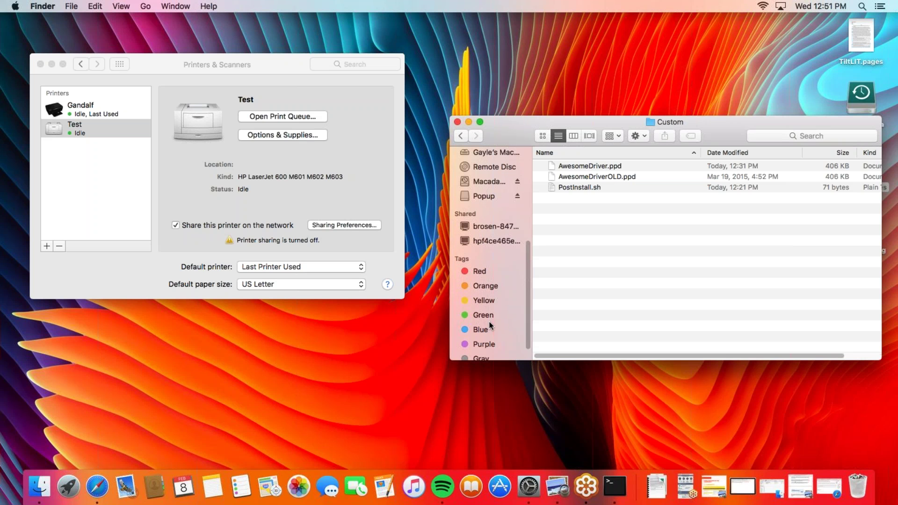
# In Printers & Scanners, select Test, remove it and confirm Delete Printer
pyautogui.click(70, 162)
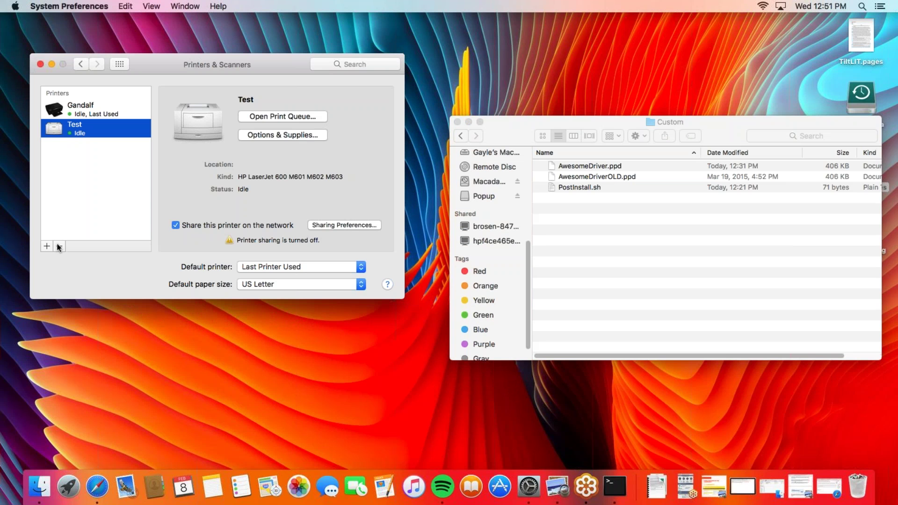
pyautogui.click(59, 246)
pyautogui.click(295, 130)
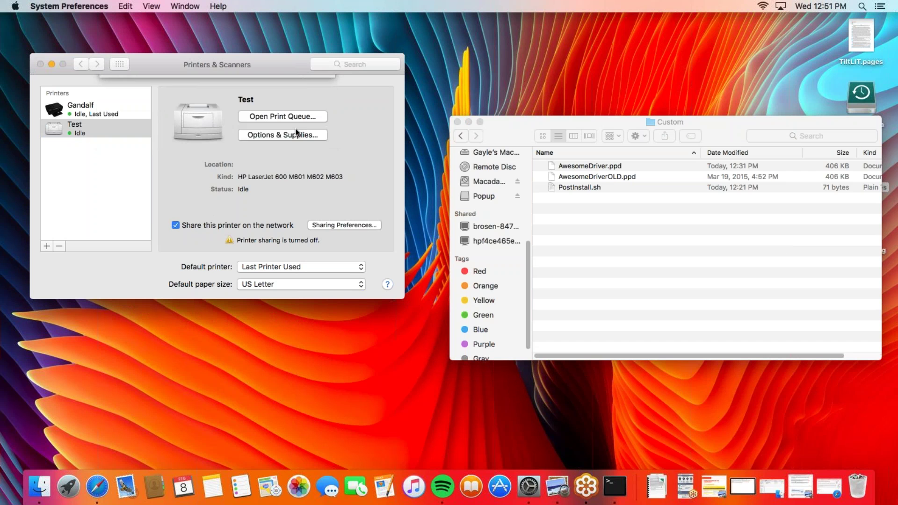